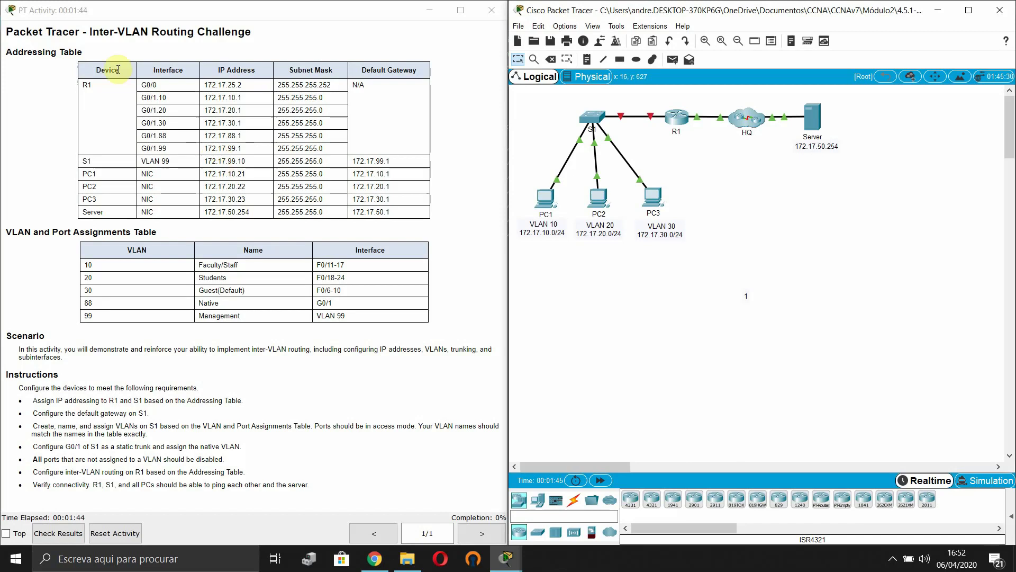
Review the Addressing Table, the VLAN and Port Assignments Table, the topology, and R1's first instruction
drag(8, 51, 459, 204)
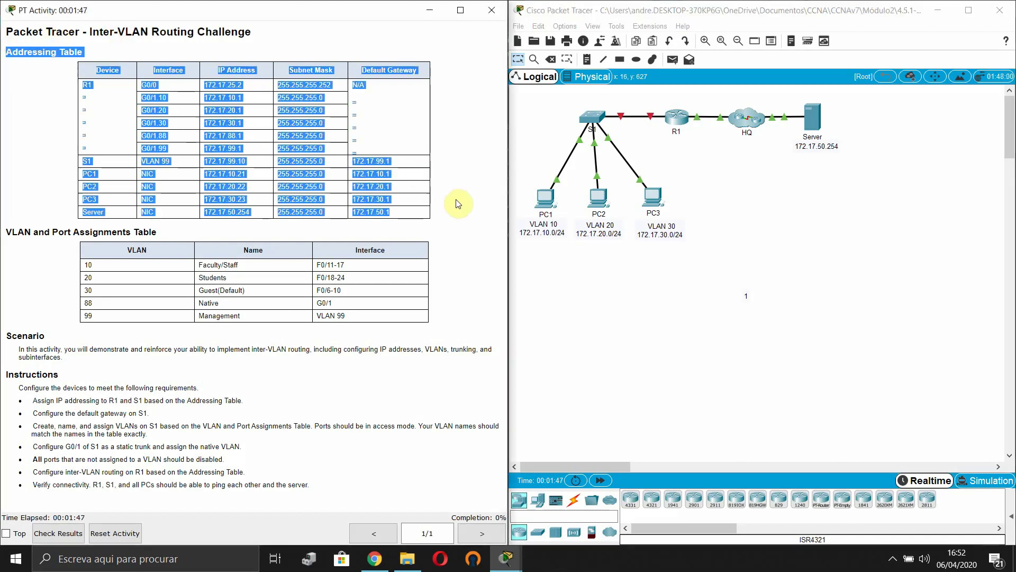
click(63, 194)
drag(14, 231, 163, 230)
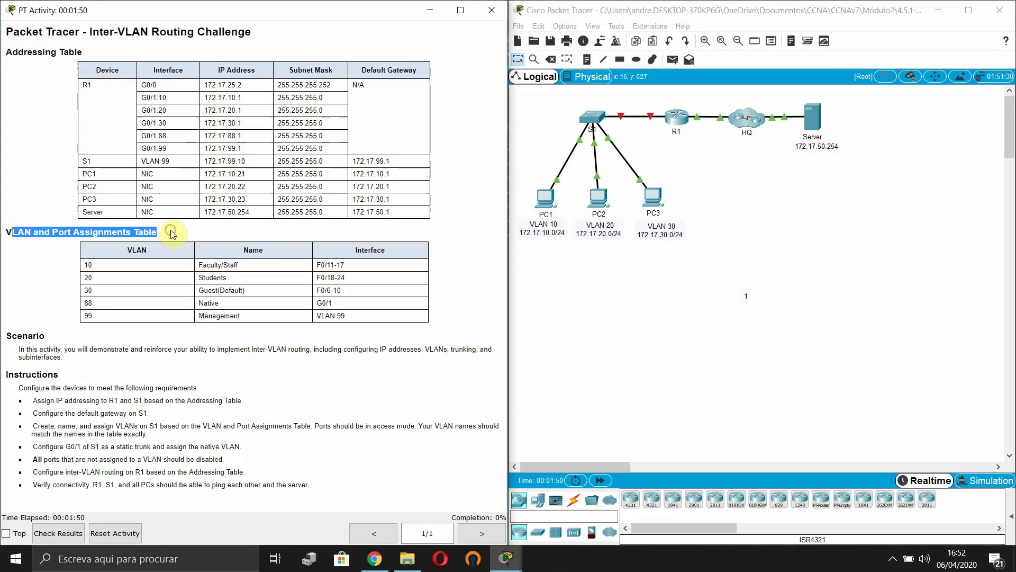
click(167, 231)
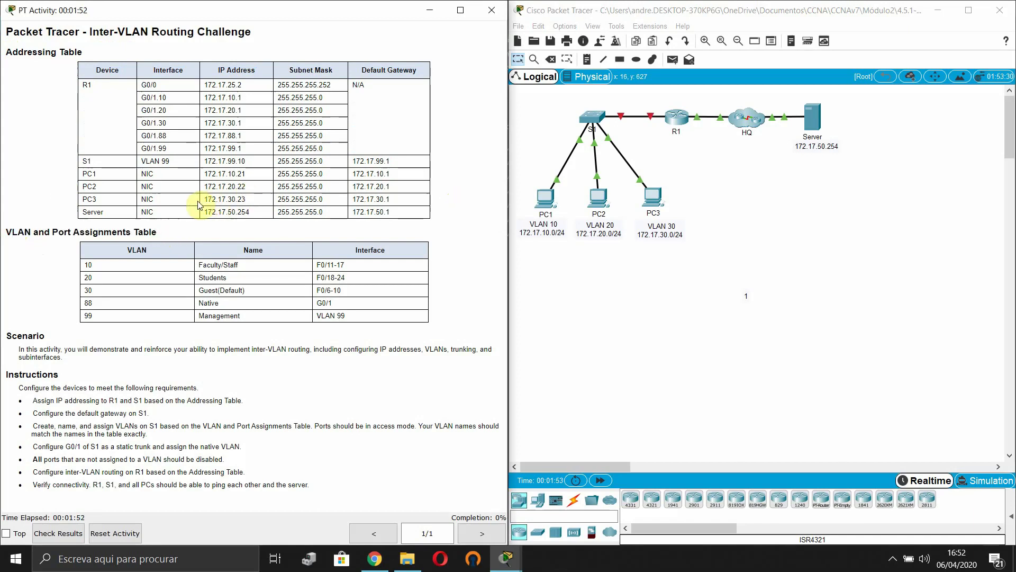
click(893, 301)
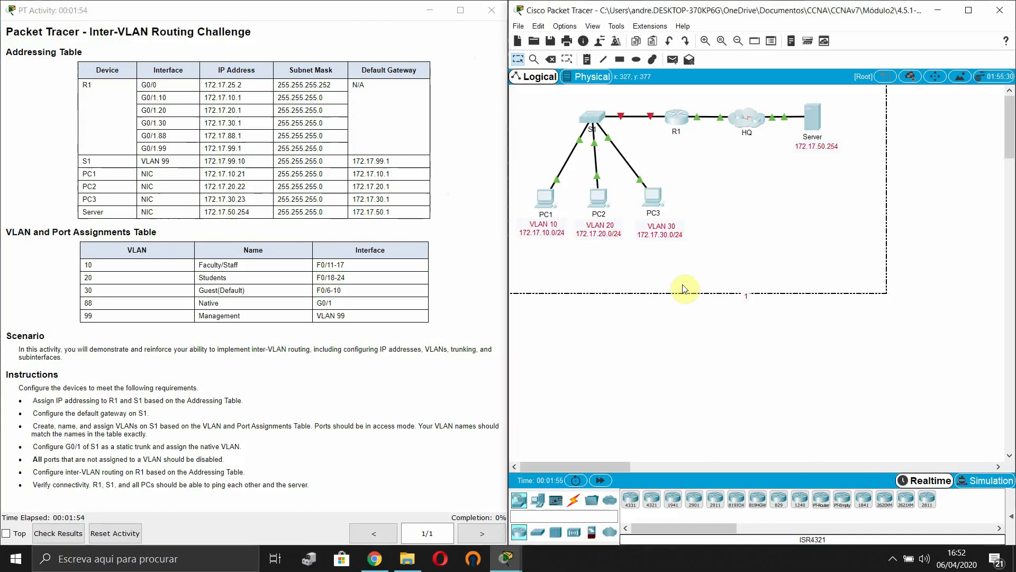
scroll(668, 297, down, 5)
scroll(666, 296, up, 5)
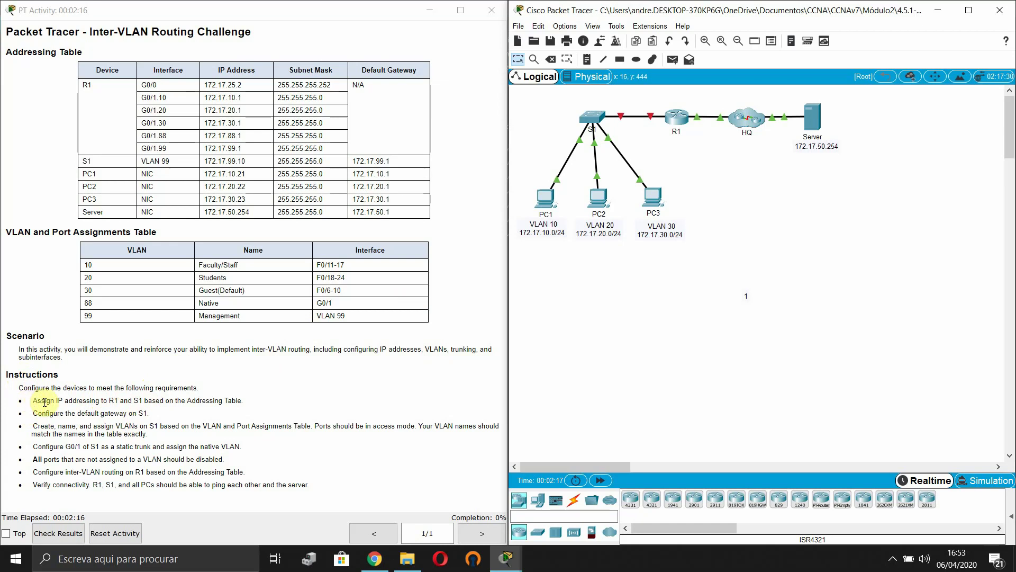
double_click(115, 401)
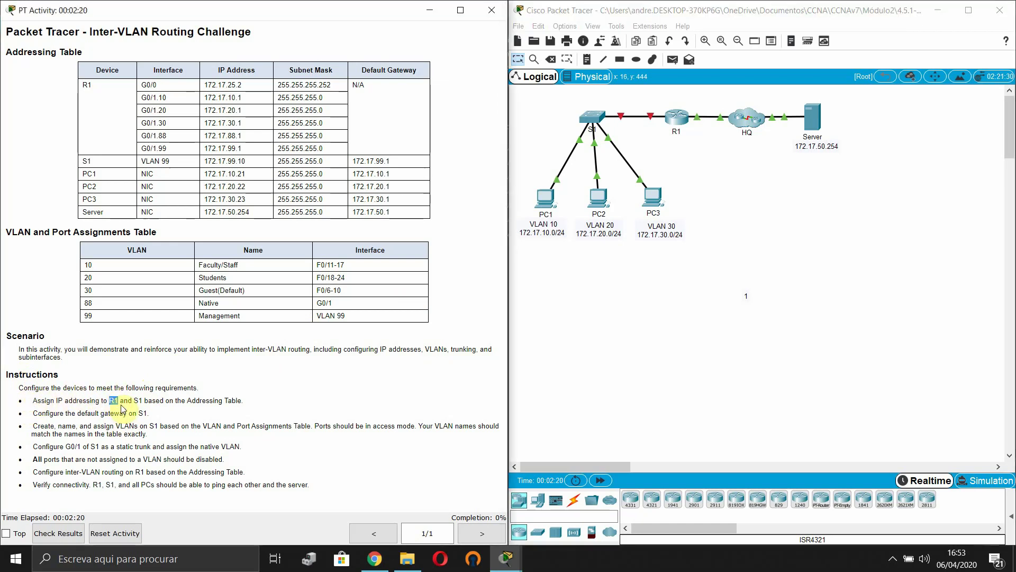
click(126, 400)
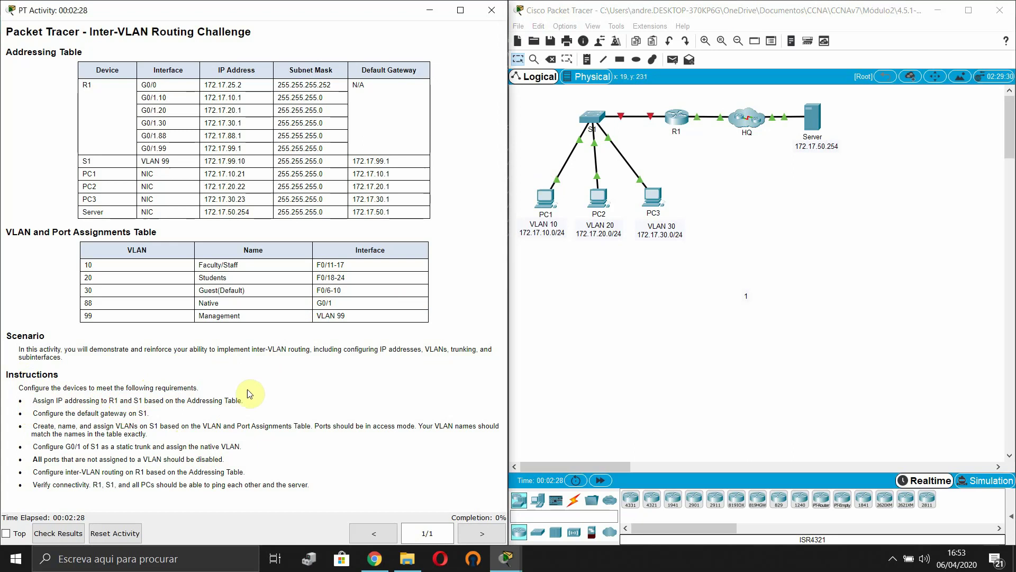
Open and widen R1's CLI, then enter global configuration mode with enable and conf t
click(679, 115)
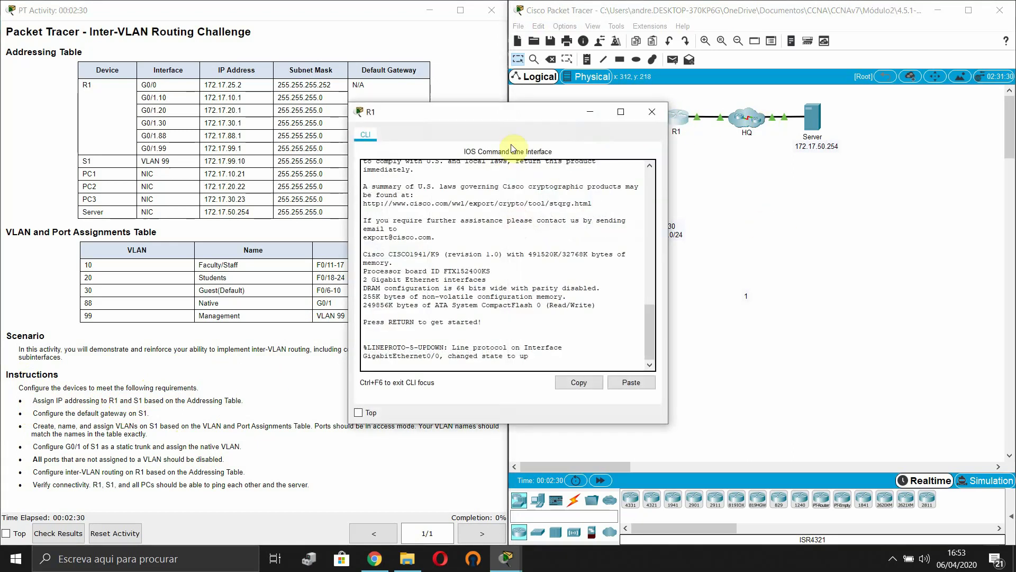
drag(511, 112, 641, 66)
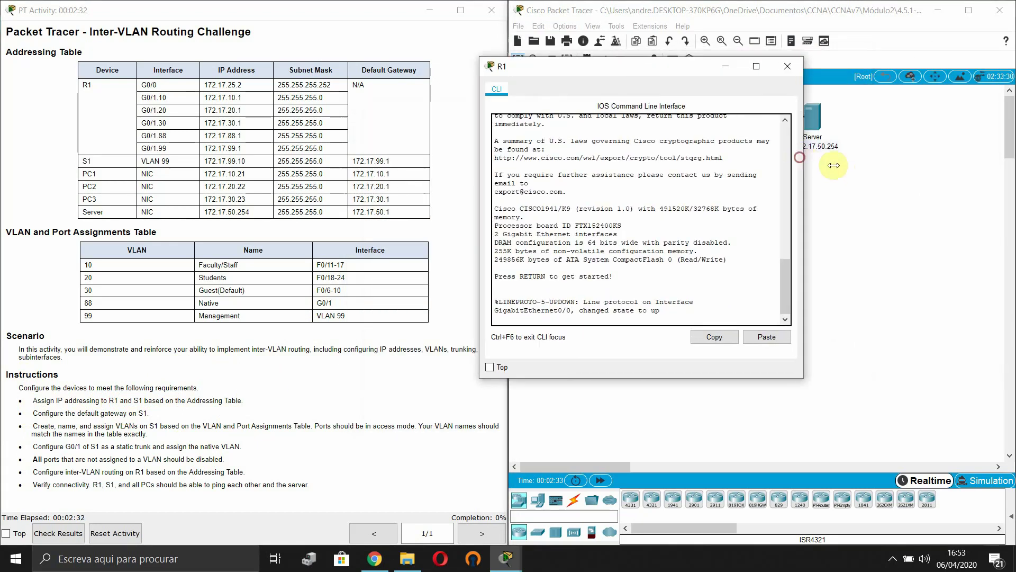
drag(833, 165, 968, 166)
click(879, 233)
key(Return)
key(Return)
text(en)
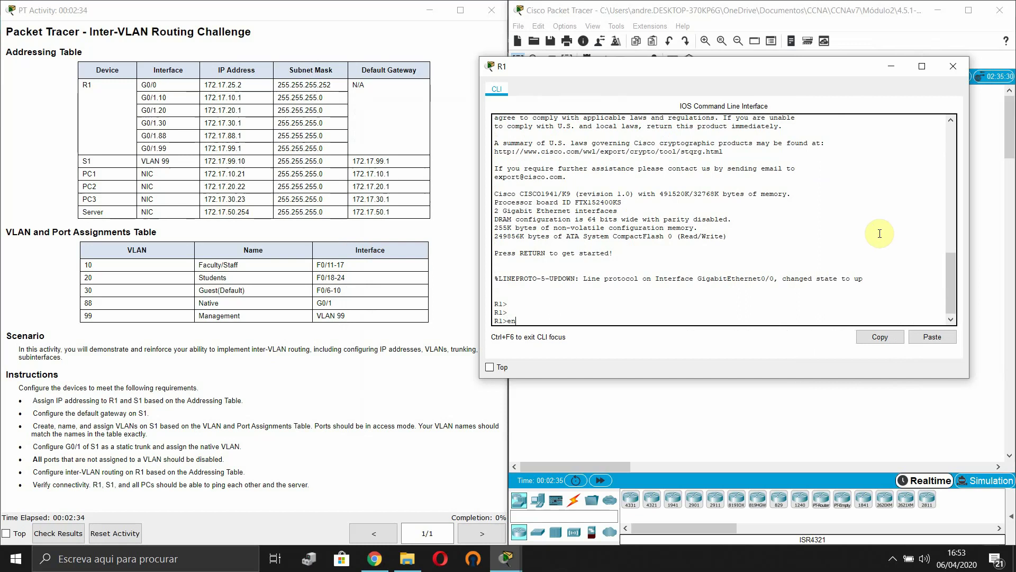
key(Tab)
key(Return)
text(conf t)
key(Return)
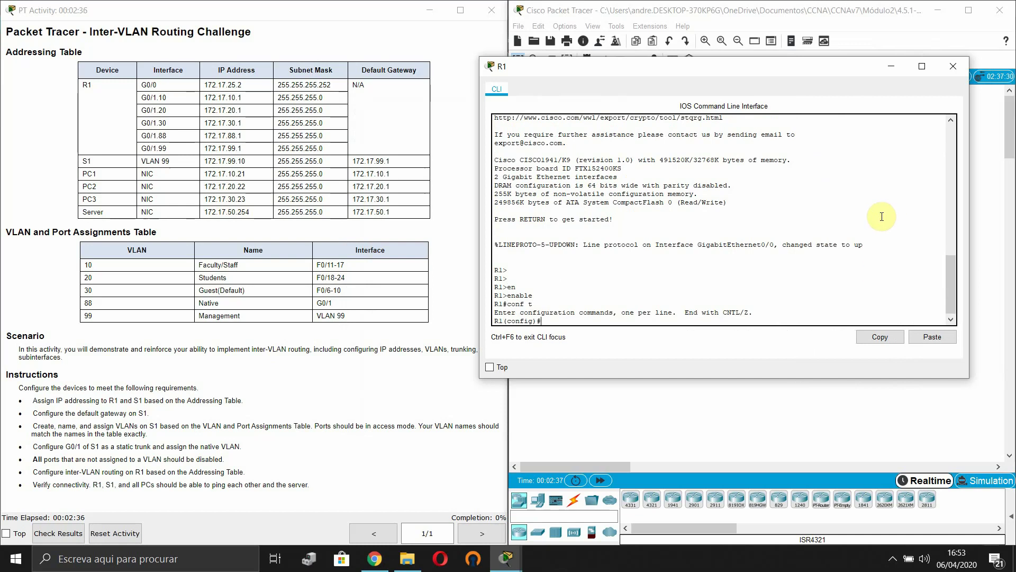
Run do show ip int brief and confirm only G0/0 has an address, 172.17.25.2
drag(737, 65, 708, 305)
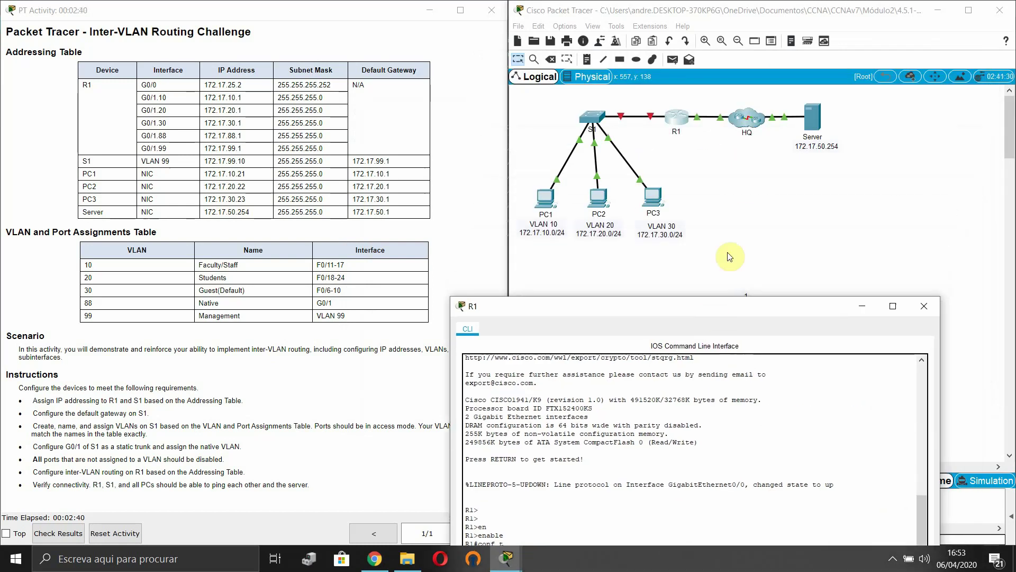
drag(730, 257, 756, 56)
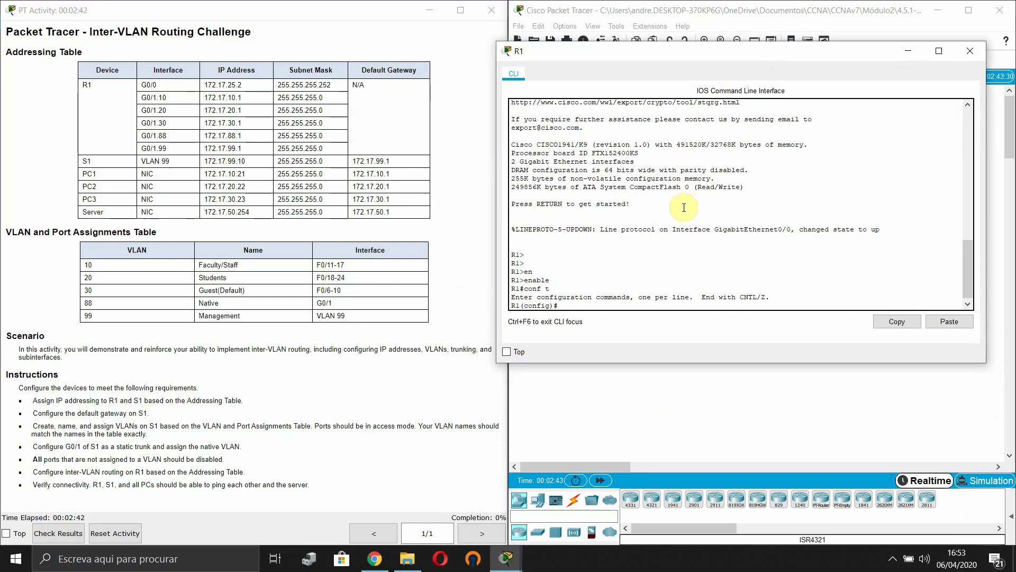
key(Return)
key(Return)
text(do show ip int brief)
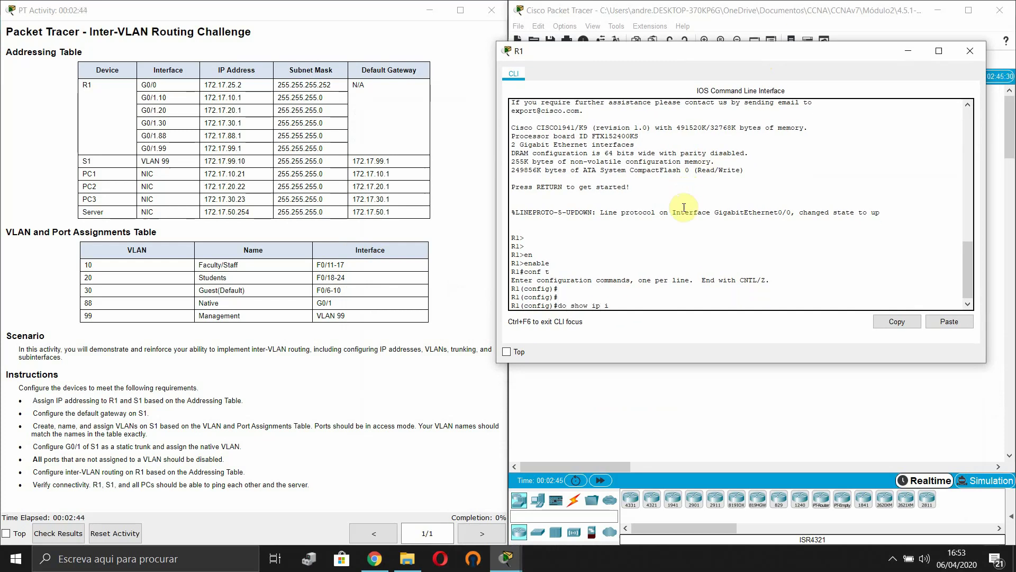
key(Return)
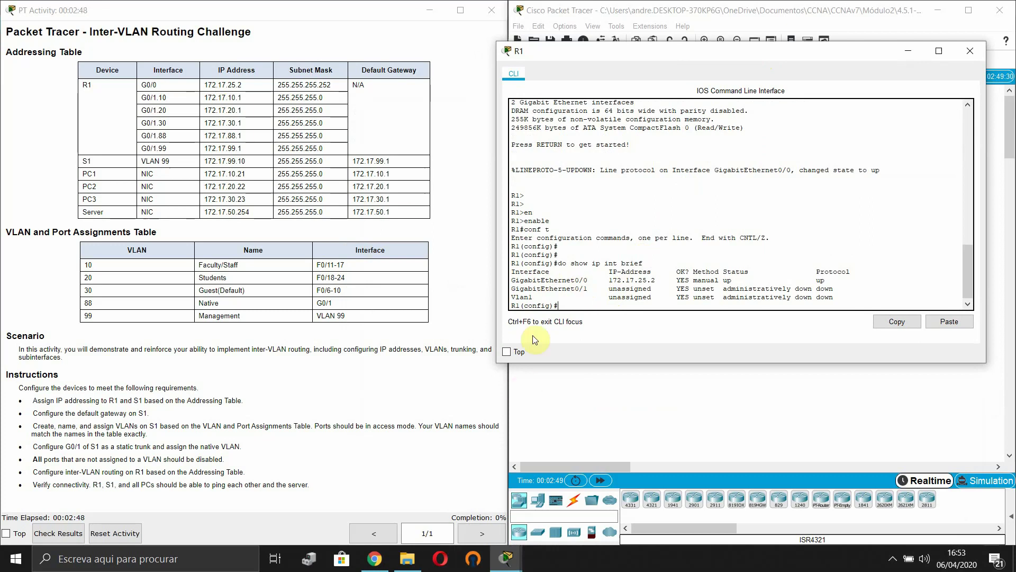
drag(571, 280, 711, 281)
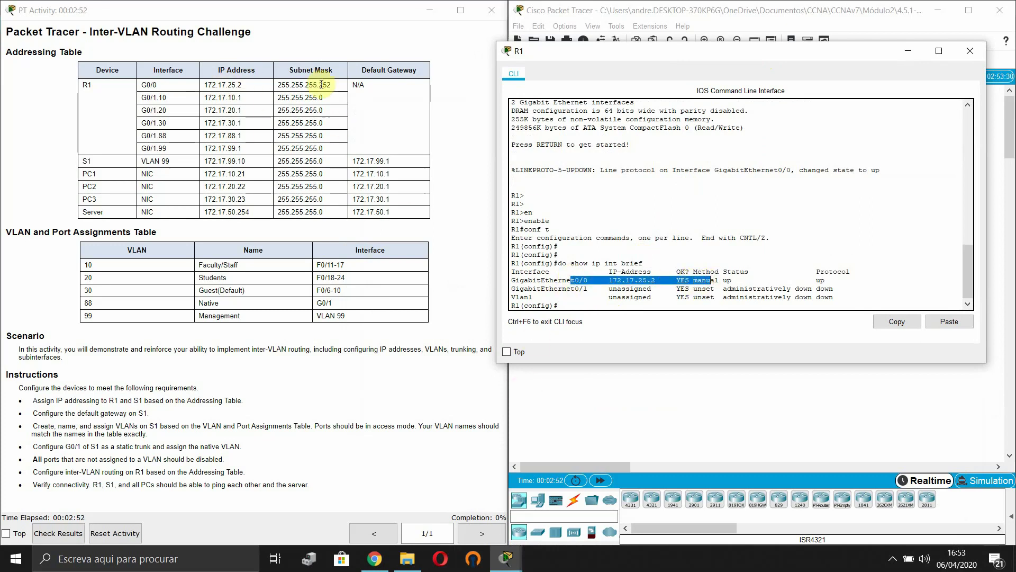
click(735, 297)
click(676, 296)
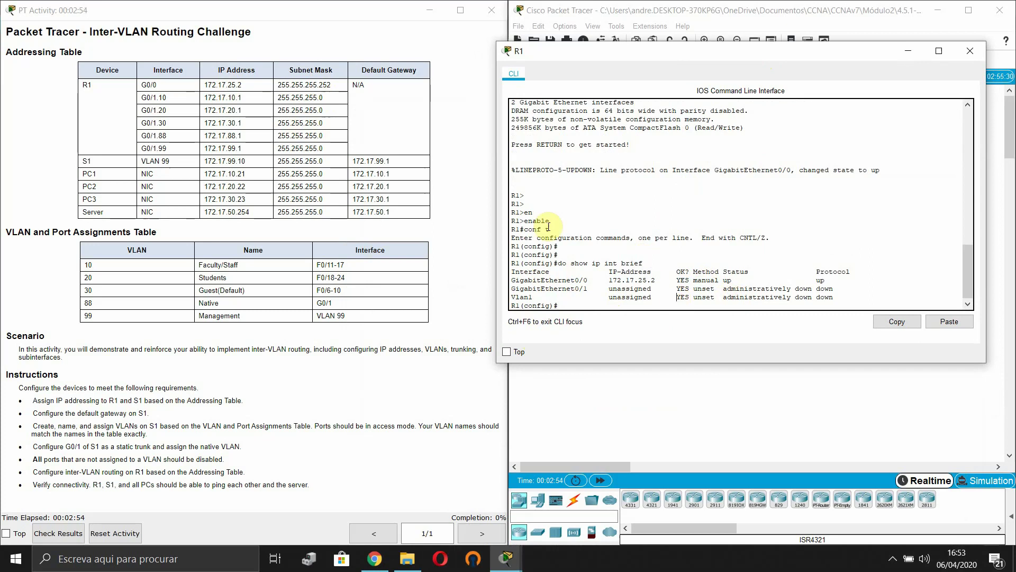
Create subinterface G0/1.10 with encapsulation dot1Q 10 and address 172.17.10.1 255.255.255.0
click(708, 307)
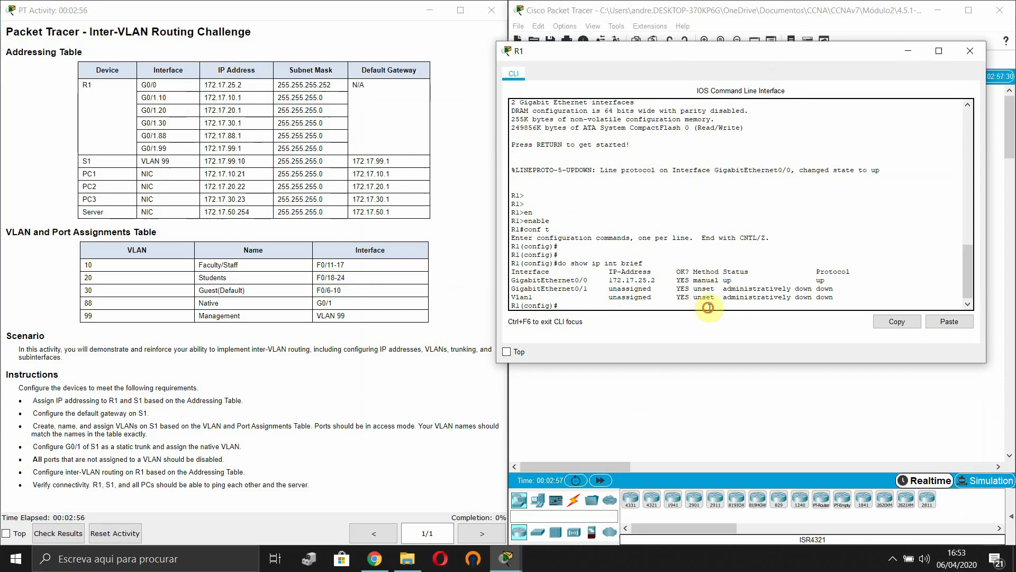
key(Return)
key(Return)
text(int)
key(Tab)
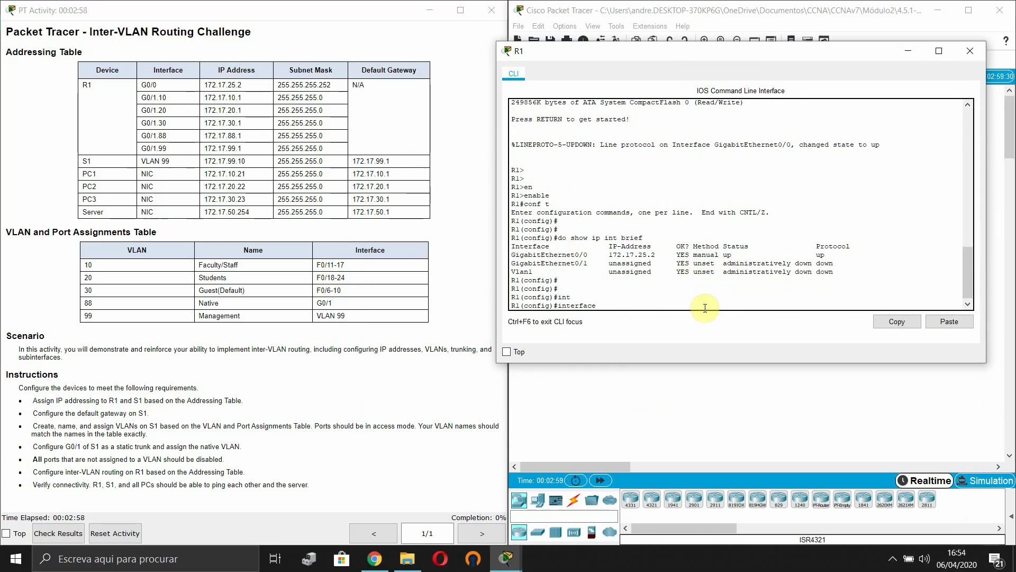
text(gi)
key(Tab)
text(0/)
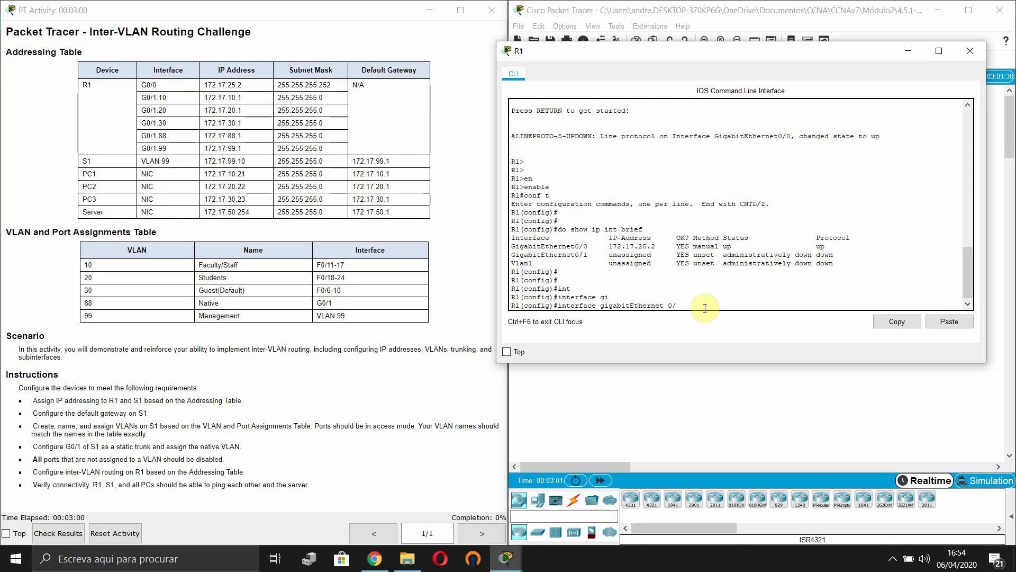
text(1.10)
key(Return)
text(en)
key(Tab)
text(do)
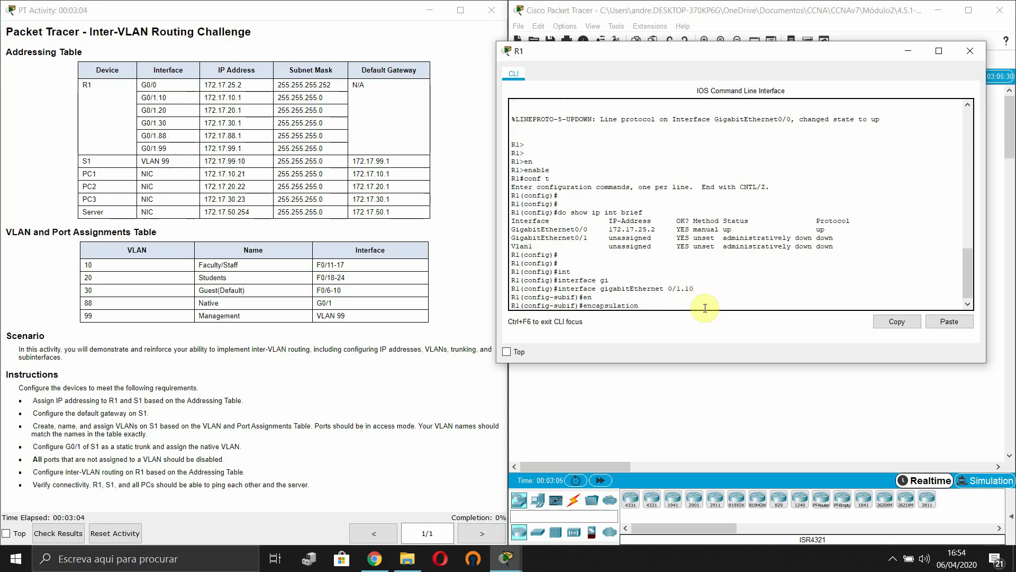
key(Tab)
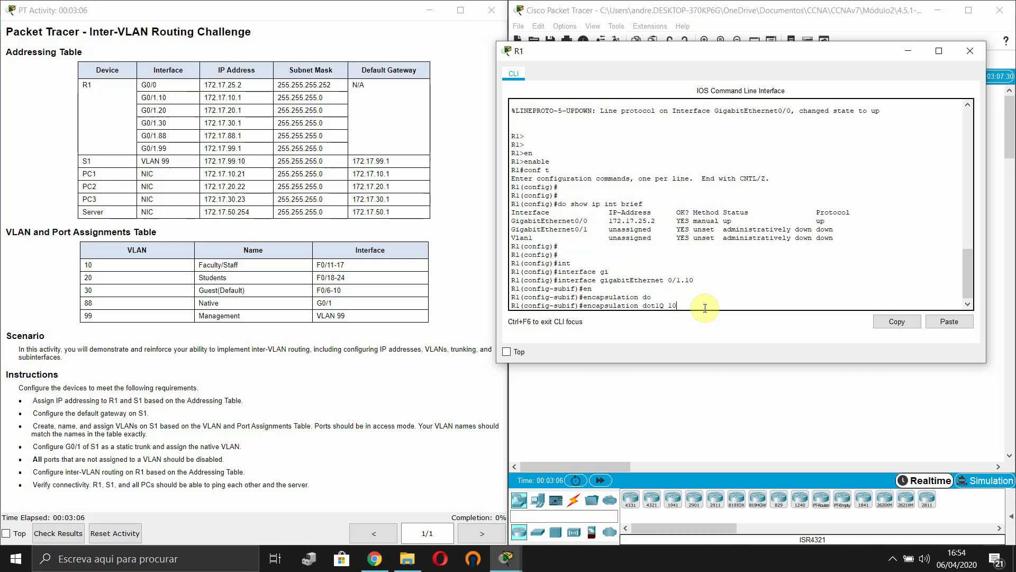
text(10)
key(Return)
text(ip a)
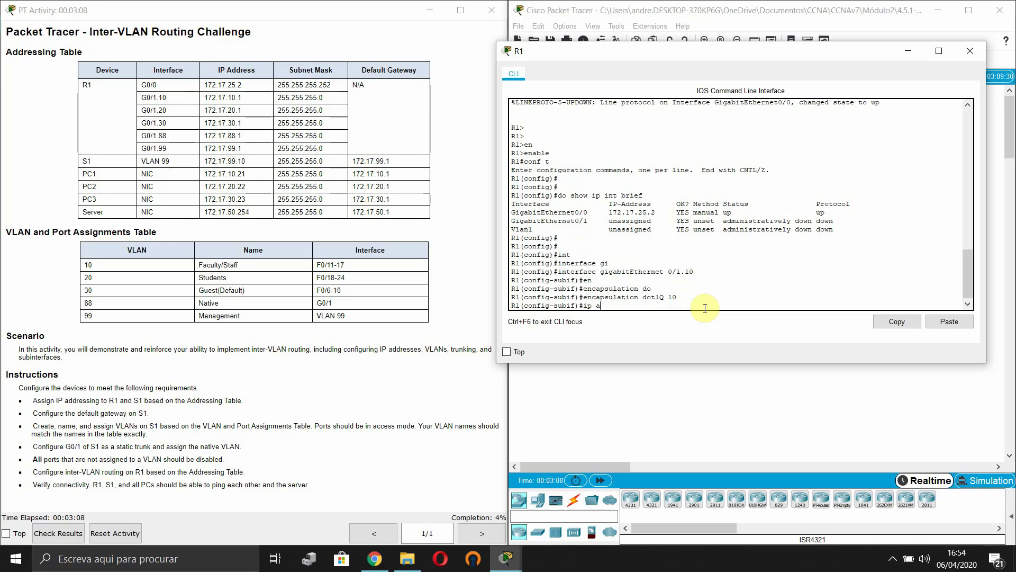
text(dd)
key(Tab)
text(172.)
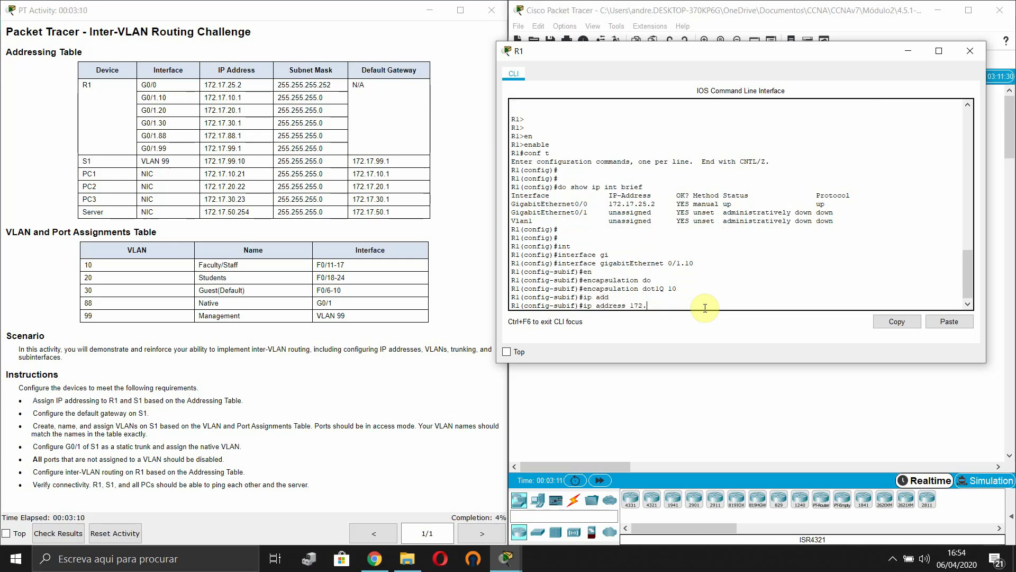
text(17.10.1 255.255.255.0)
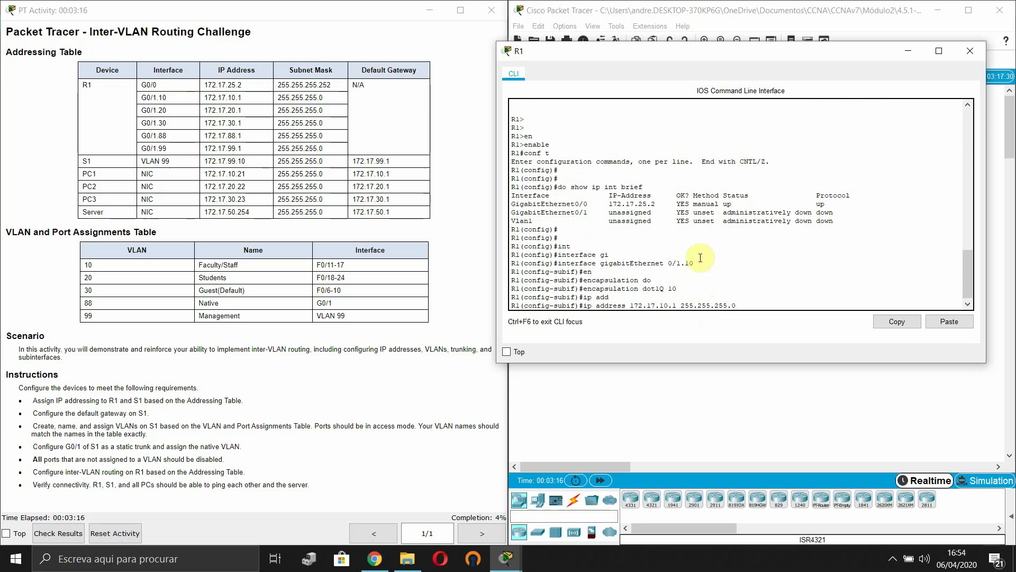
key(Return)
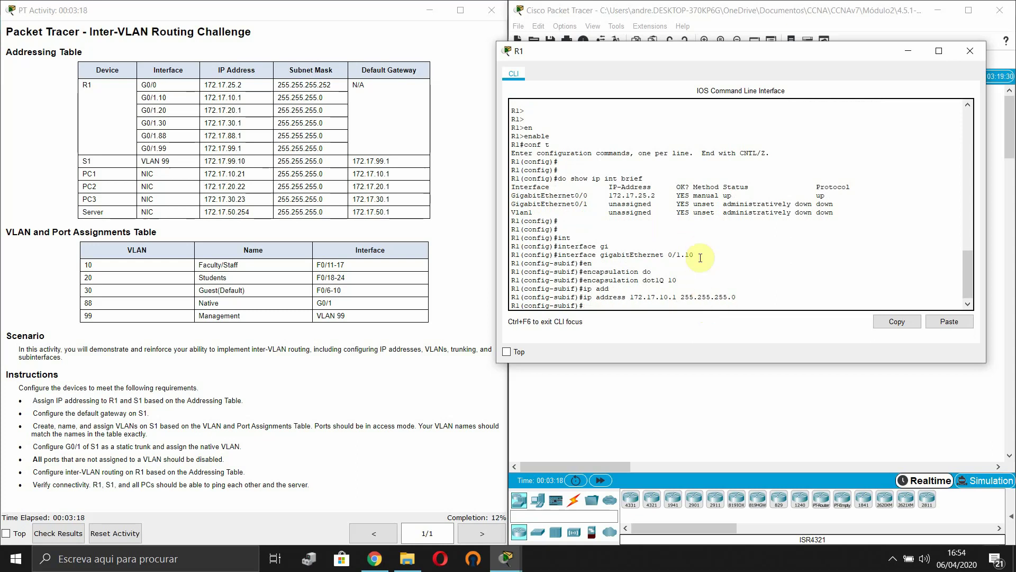
Create subinterface G0/1.20 with dot1Q 20 and address 172.17.20.1 /24, editing recalled commands
key(Up)
key(Up)
key(Up)
key(Up)
key(Up)
key(Up)
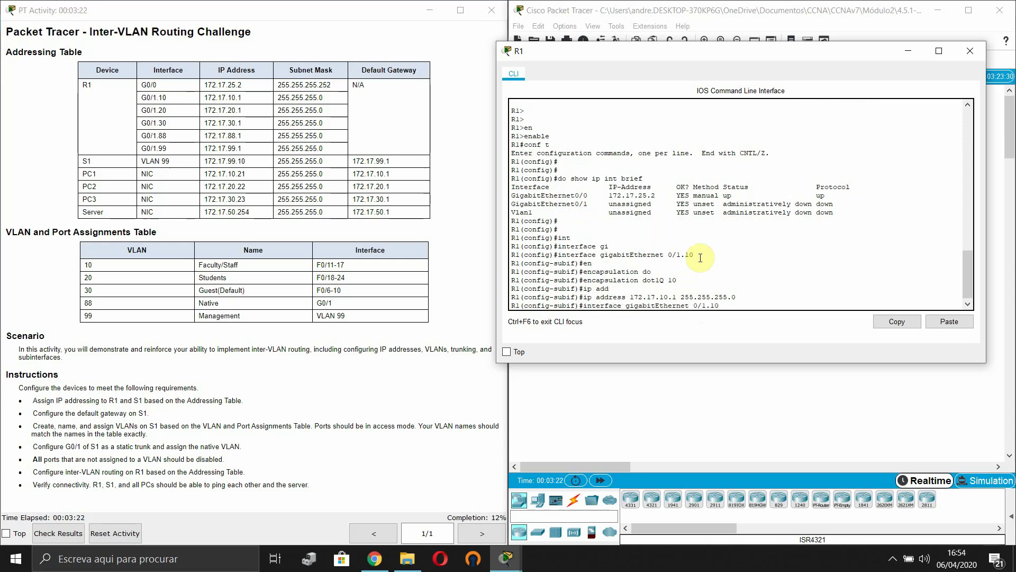
key(BackSpace)
text(2)
key(Return)
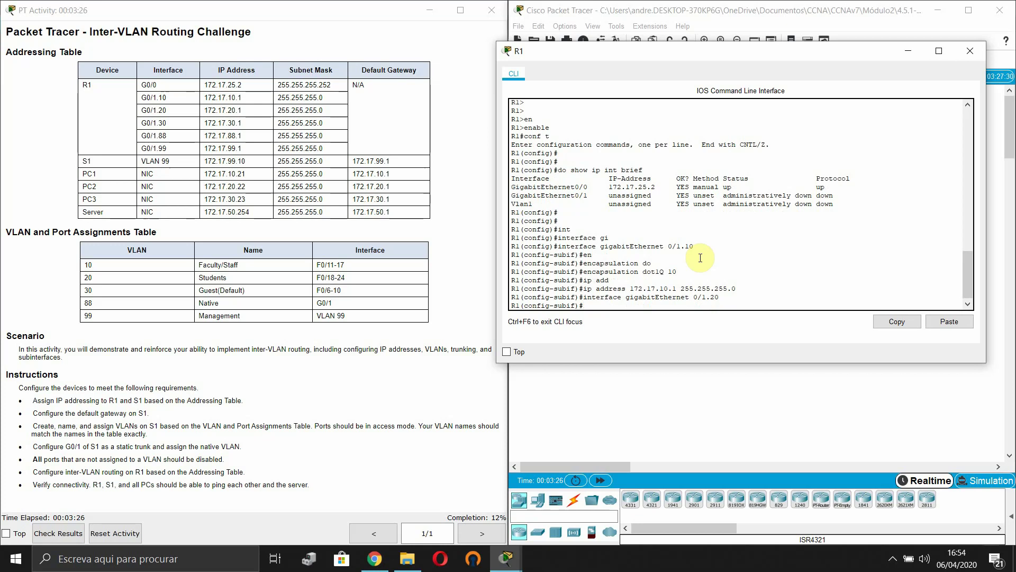
key(Up)
key(Up)
key(Up)
key(BackSpace)
key(BackSpace)
text(20)
key(Return)
key(Up)
key(Up)
key(Up)
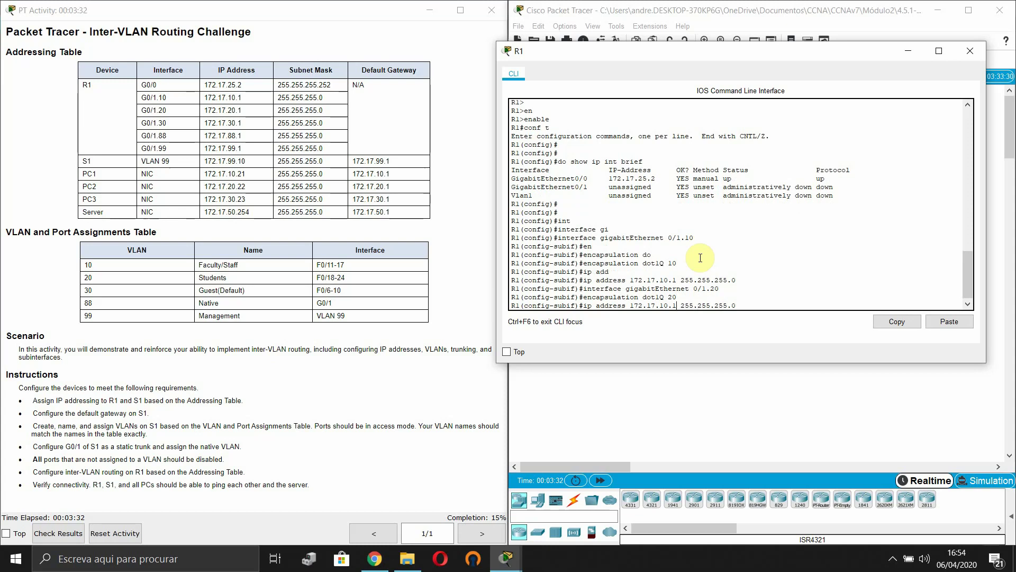
key(Left)
key(Left)
key(Left)
key(Left)
key(Left)
key(Left)
key(Left)
key(Left)
key(Left)
key(Left)
key(Left)
key(Left)
key(Left)
key(Left)
key(Left)
key(Left)
key(Left)
key(BackSpace)
text(2)
key(Return)
Create subinterface G0/1.30 with dot1Q 30 and address 172.17.30.1 255.255.255.0
key(Up)
key(Up)
key(Up)
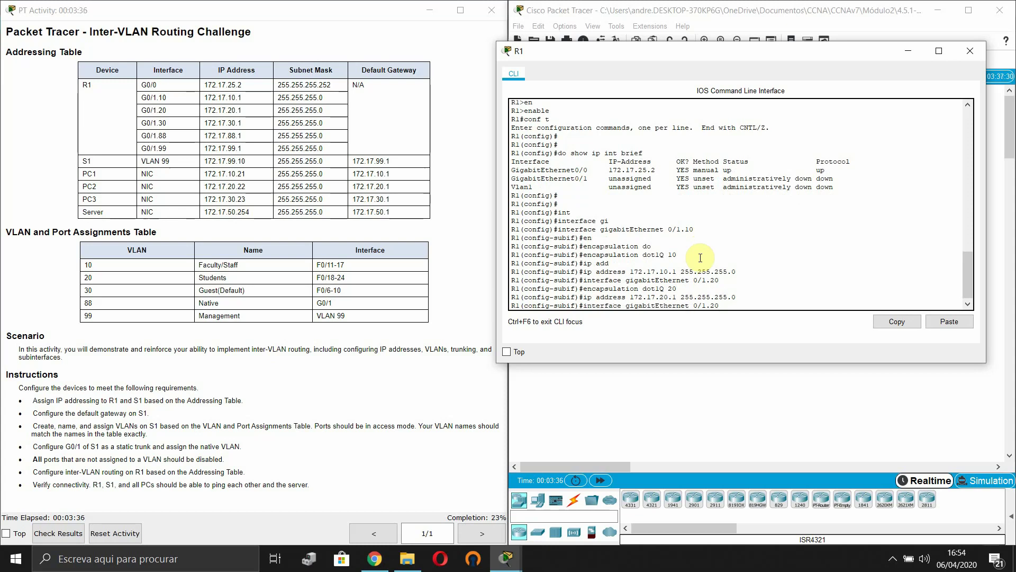
text(30)
key(Return)
key(Up)
key(Up)
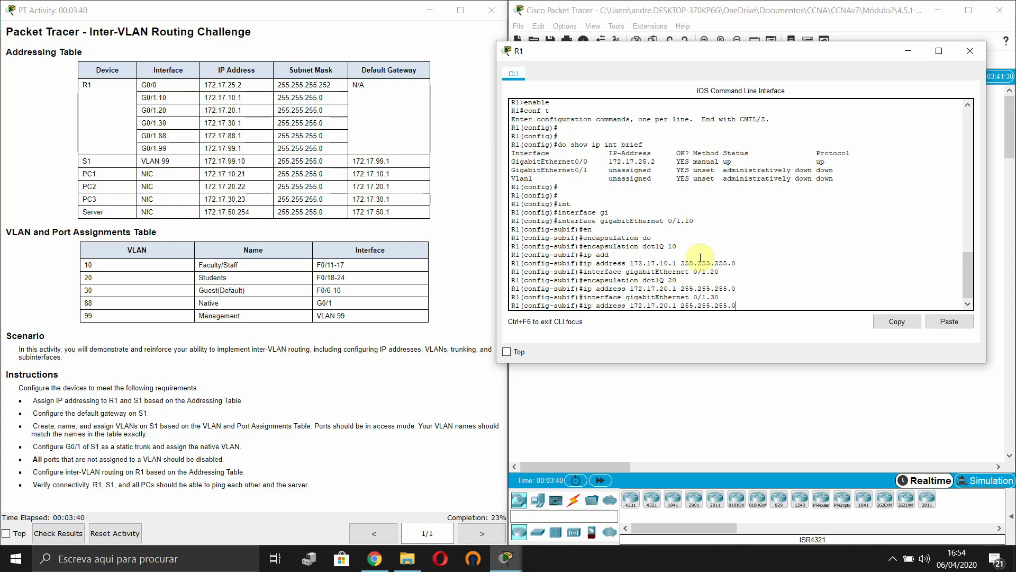
key(Left)
key(Left)
key(Left)
key(Left)
key(Left)
key(Left)
key(Left)
key(Left)
key(Left)
key(Left)
key(Left)
key(Left)
key(Left)
key(Left)
key(Left)
key(Left)
key(Left)
key(BackSpace)
text(3)
key(Up)
text(3)
key(Return)
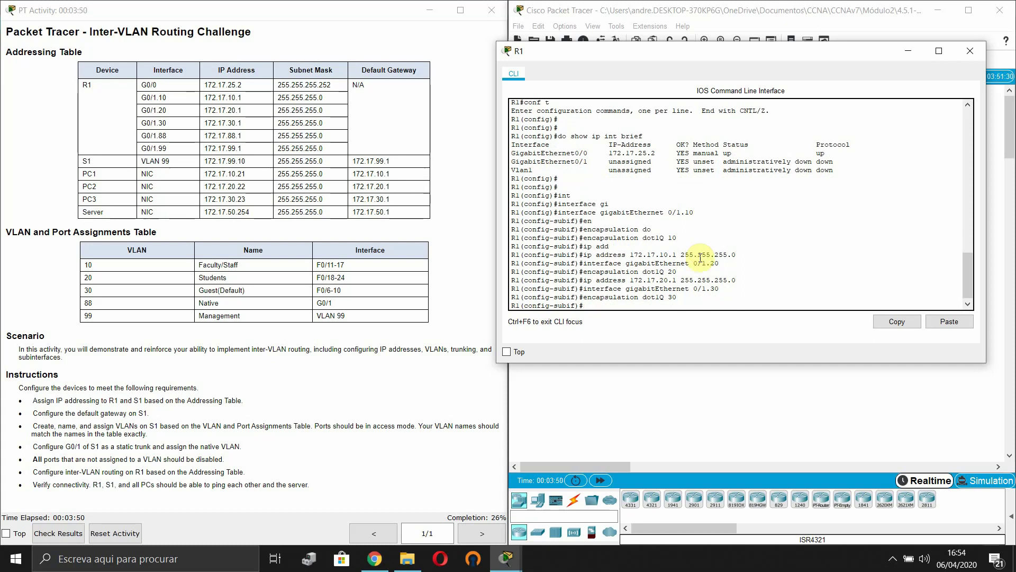
key(Up)
key(Up)
key(Up)
key(BackSpace)
text(3)
key(Return)
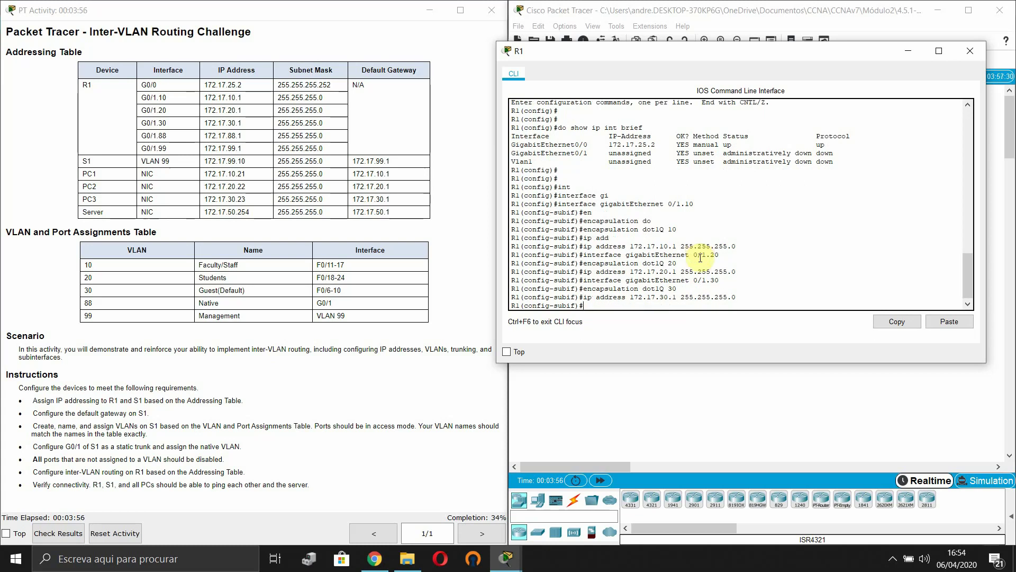
key(Up)
key(Up)
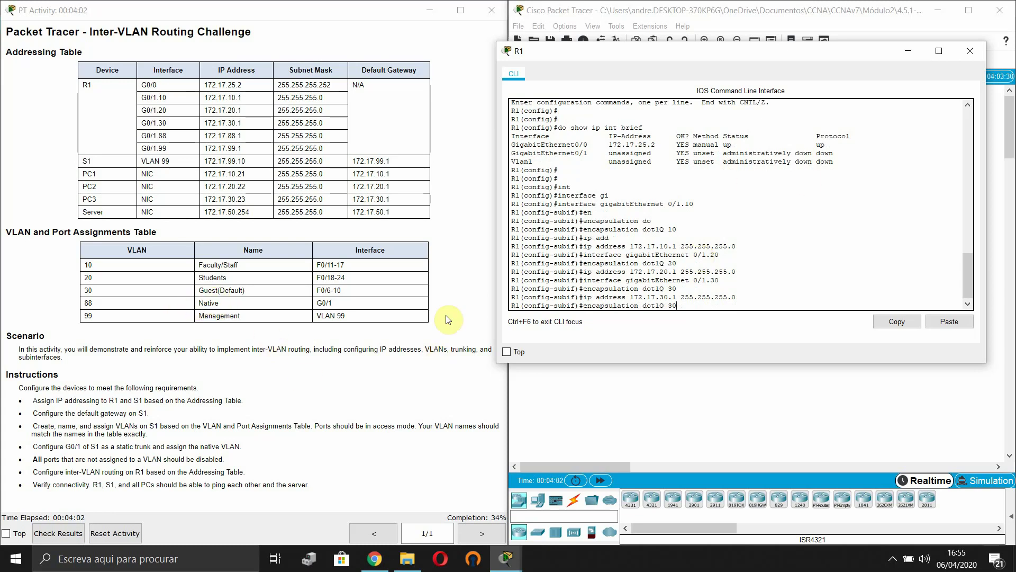
Create G0/1.88 with encapsulation dot1Q 88 native and address 172.17.88.1 /24
key(Up)
key(BackSpace)
text(88)
key(Return)
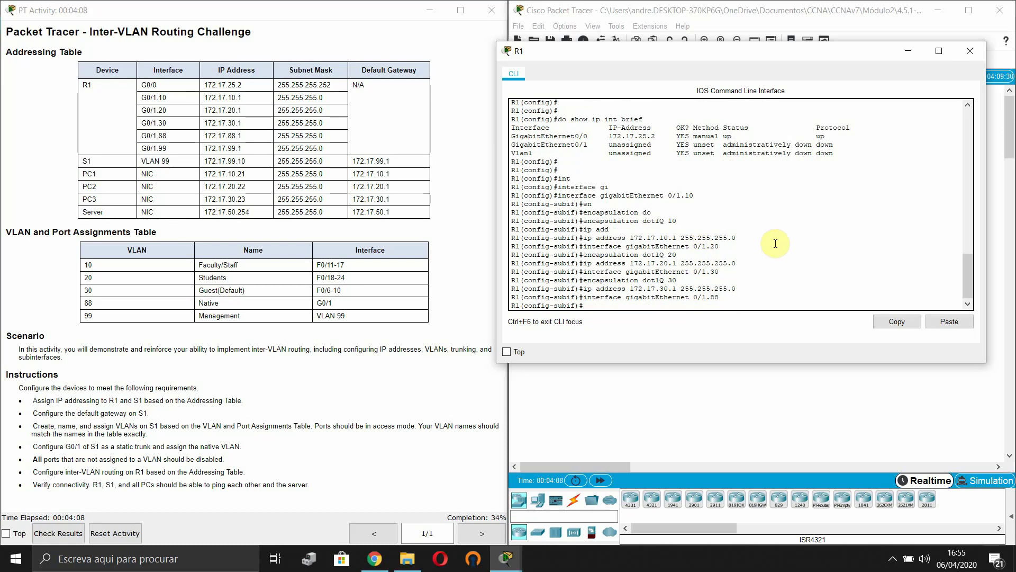
key(Up)
key(Up)
key(Up)
key(BackSpace)
key(BackSpace)
text(88)
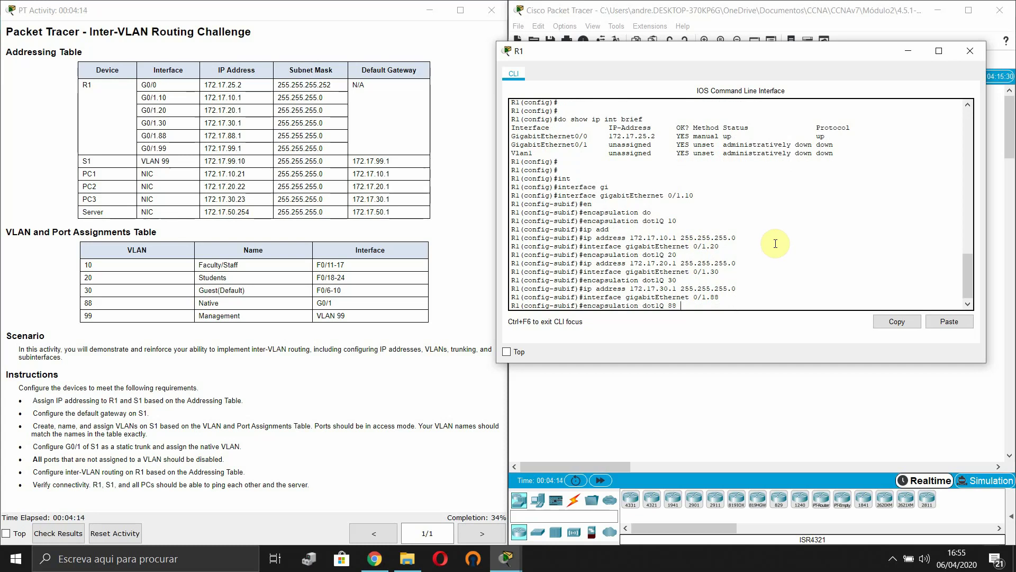
text( na)
key(Tab)
key(Return)
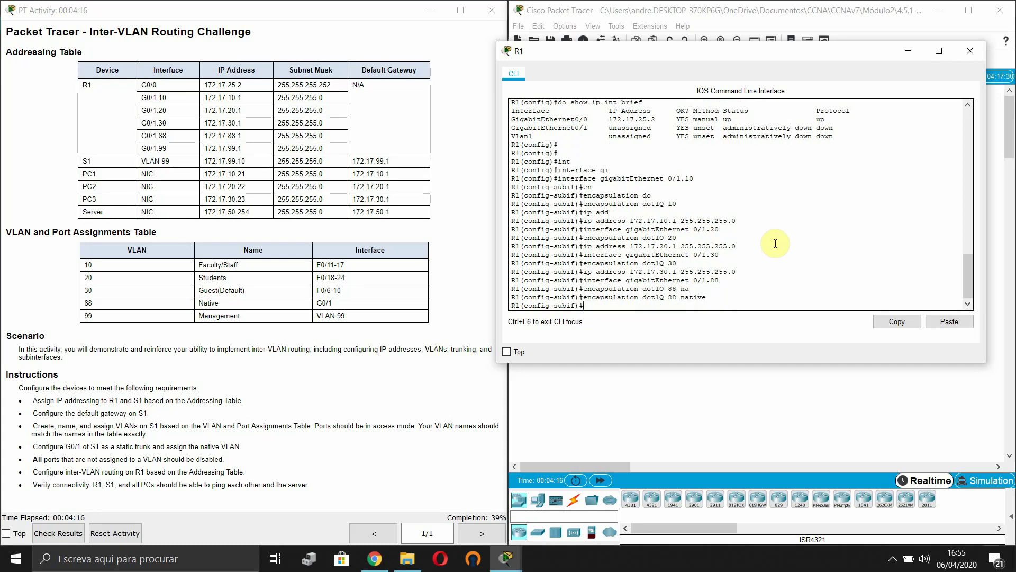
key(Up)
key(Up)
key(Up)
key(Left)
key(Left)
key(Left)
key(Left)
key(Left)
key(Left)
key(Left)
key(Left)
key(Left)
key(Left)
key(Left)
key(Left)
key(Left)
key(Left)
key(Left)
key(Left)
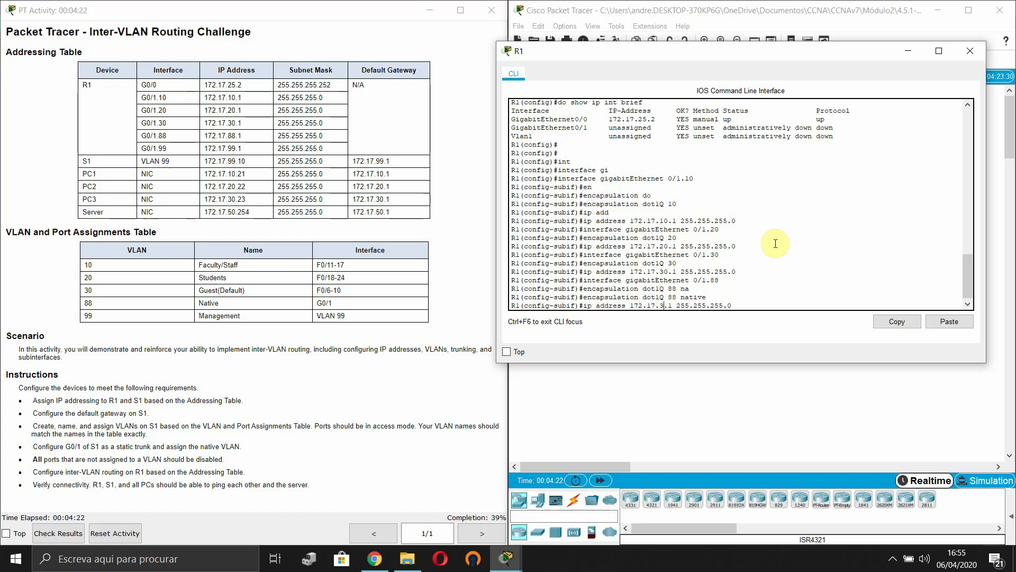
key(BackSpace)
key(BackSpace)
text(88)
key(Return)
Create G0/1.99 with encapsulation dot1Q 99 and address 172.17.99.1 /24
key(Up)
key(Up)
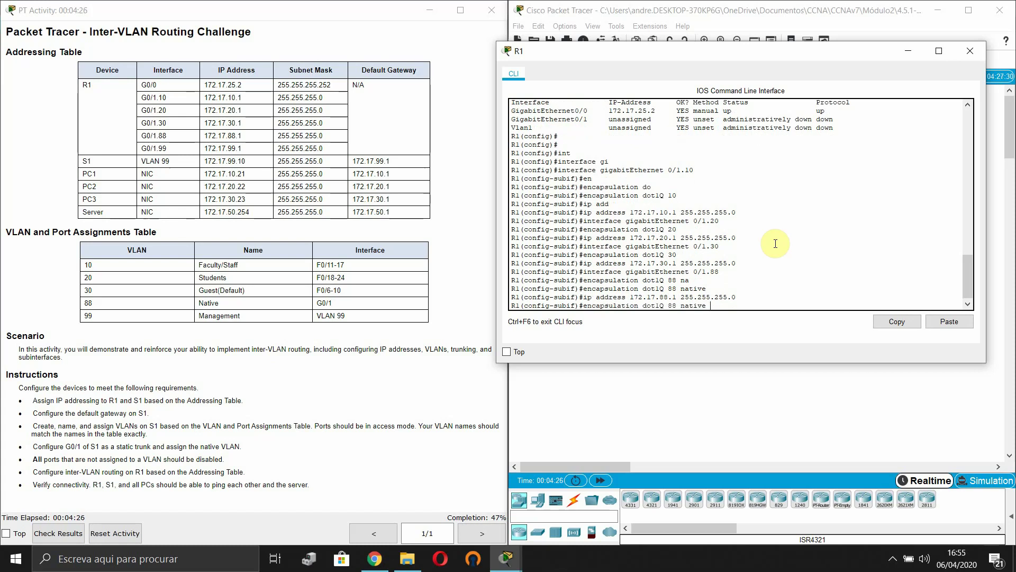
key(Up)
key(Up)
key(Up)
key(Up)
key(Up)
key(Return)
key(Up)
key(Up)
key(Up)
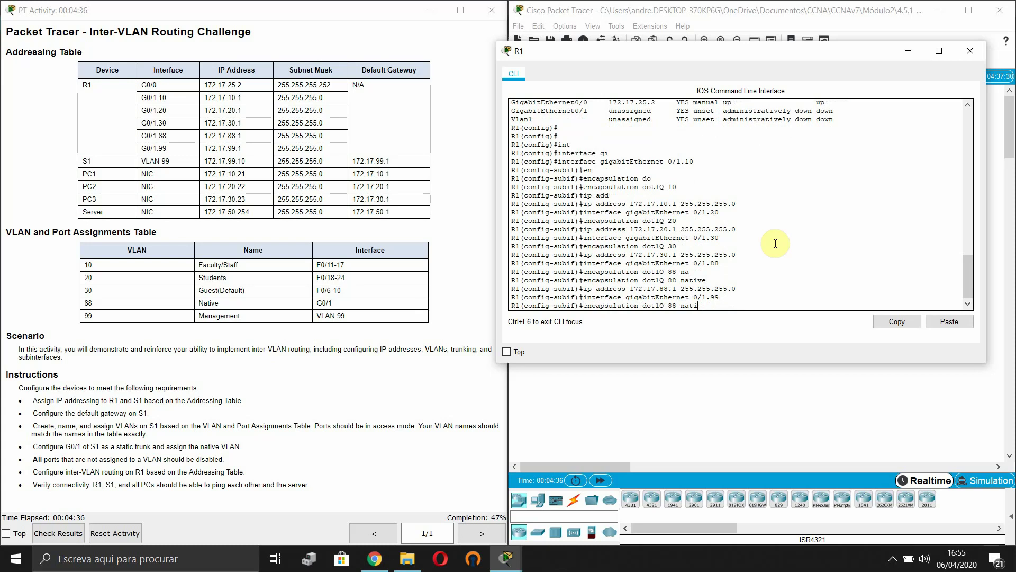
key(BackSpace)
key(BackSpace)
key(BackSpace)
key(BackSpace)
key(Return)
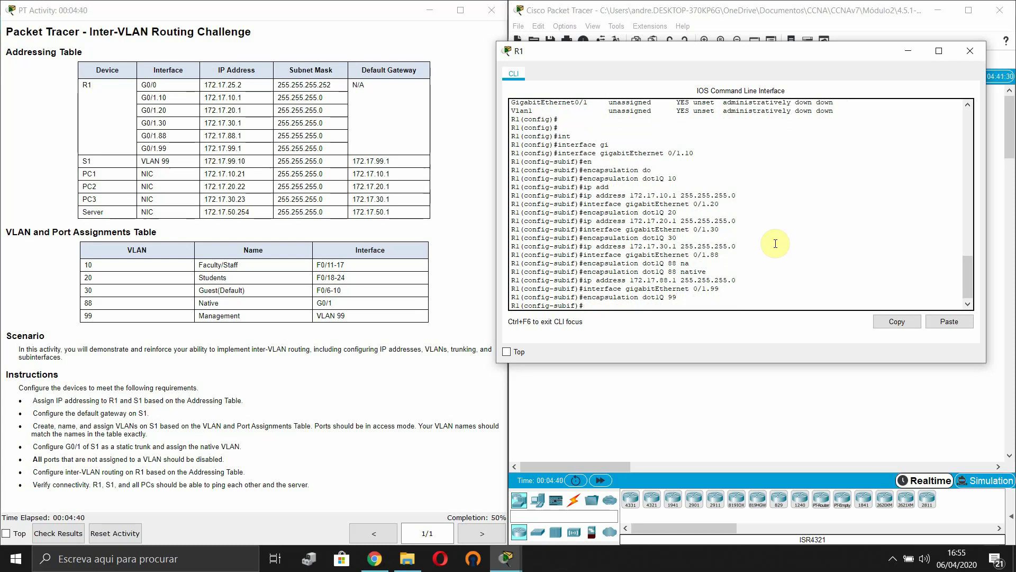
key(Up)
key(Up)
key(Up)
key(BackSpace)
key(BackSpace)
text(99)
key(Return)
key(Return)
key(Return)
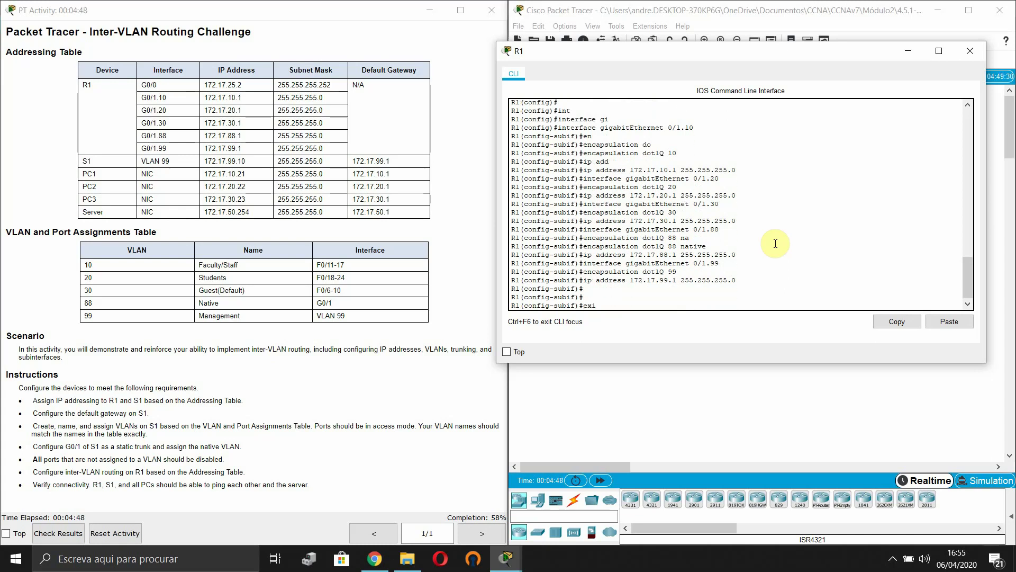
Leave the subinterface and enable physical interface G0/1 with no shutdown
text(exi)
key(Tab)
key(Return)
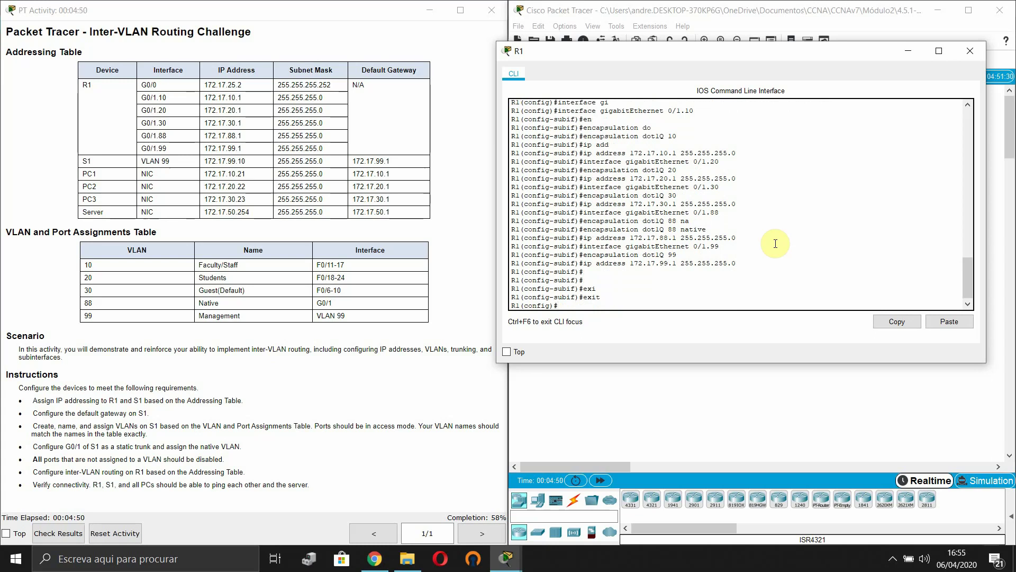
text(t)
key(Tab)
text(gi)
key(Tab)
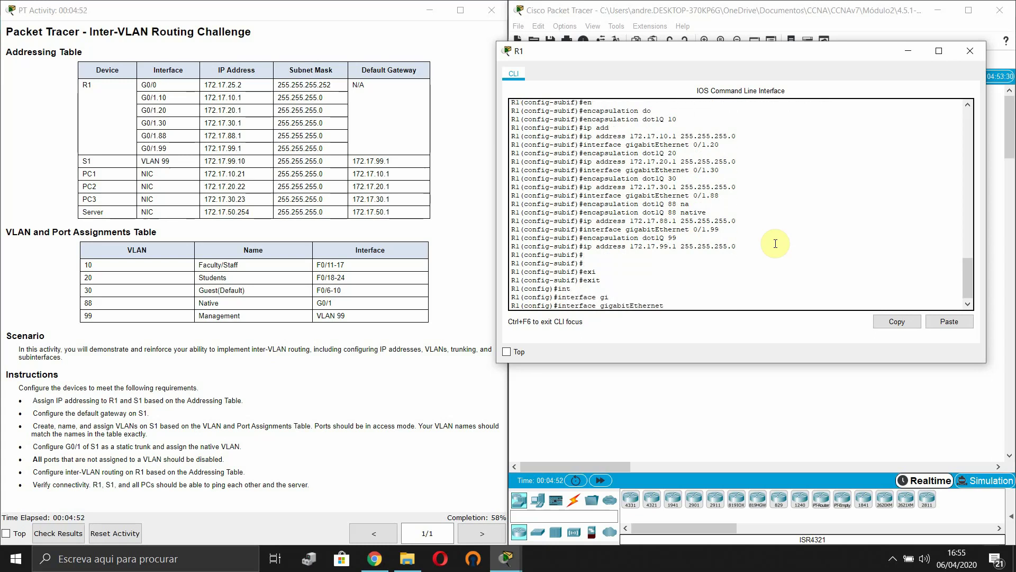
text(0/1)
key(Return)
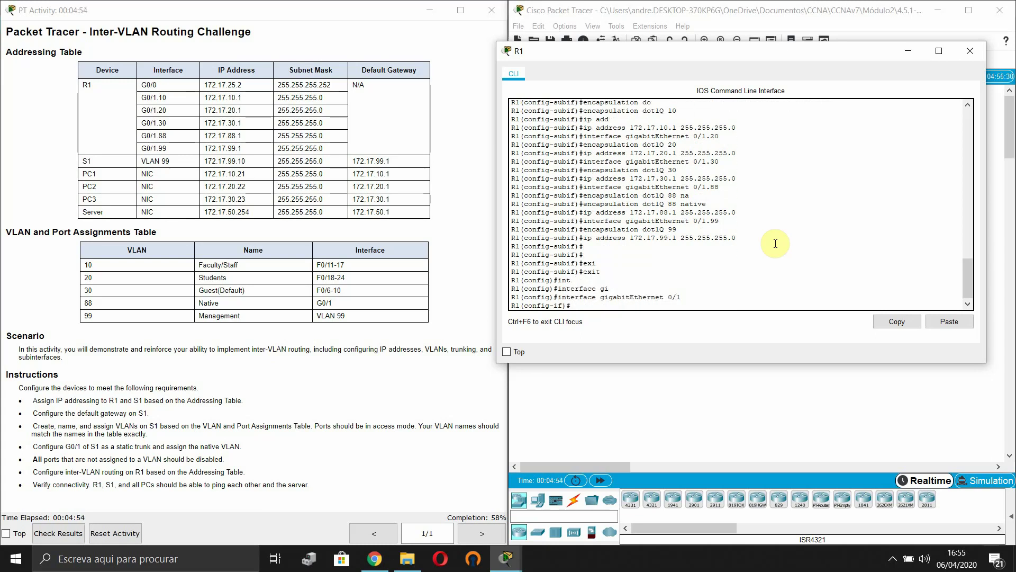
text(no shu)
key(Tab)
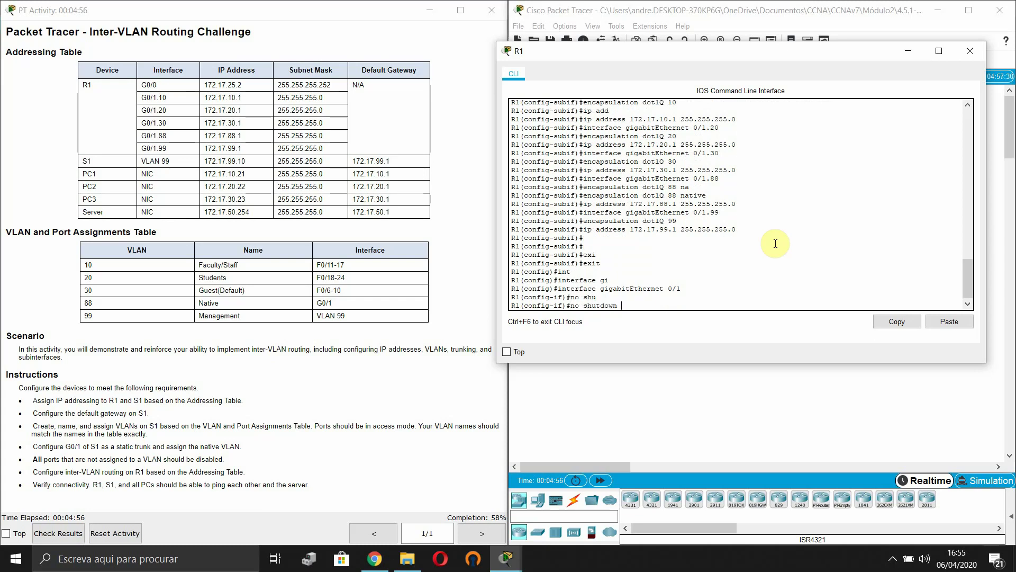
key(Return)
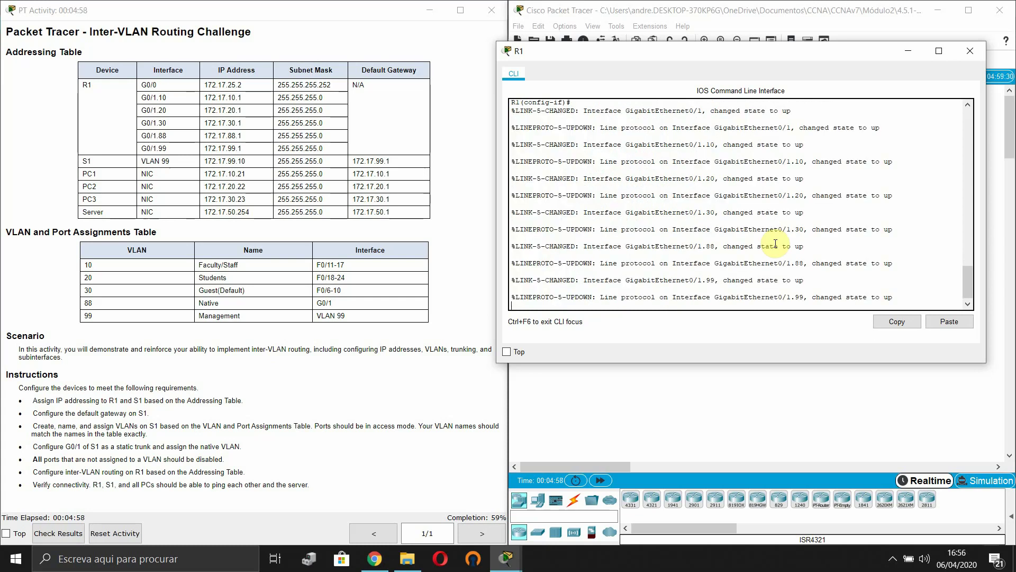
key(Return)
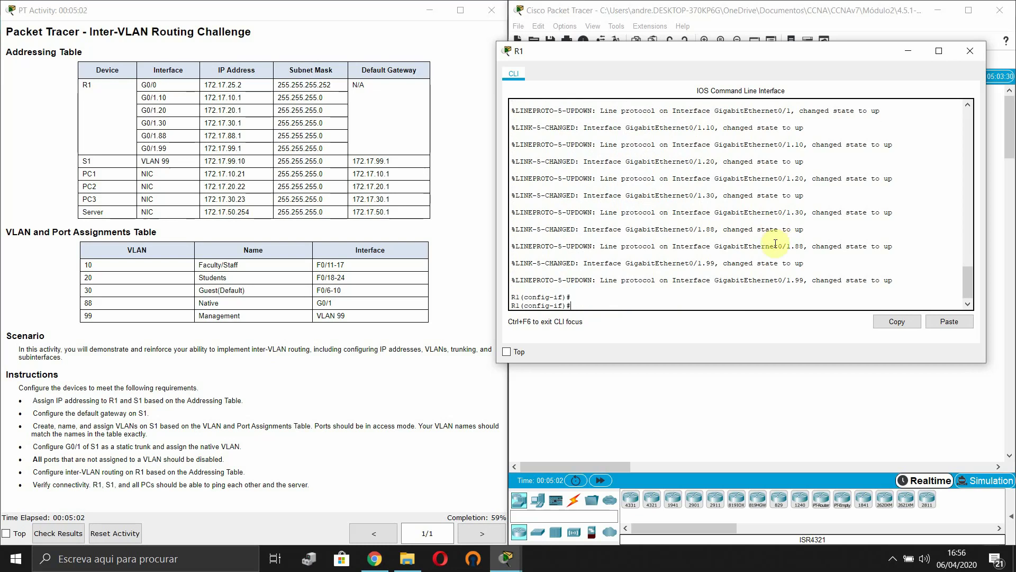
key(Return)
text(ex)
key(Tab)
key(Return)
Run do show ip int brief to confirm G0/1.10 through G0/1.99 are up with their addresses
key(Return)
key(Return)
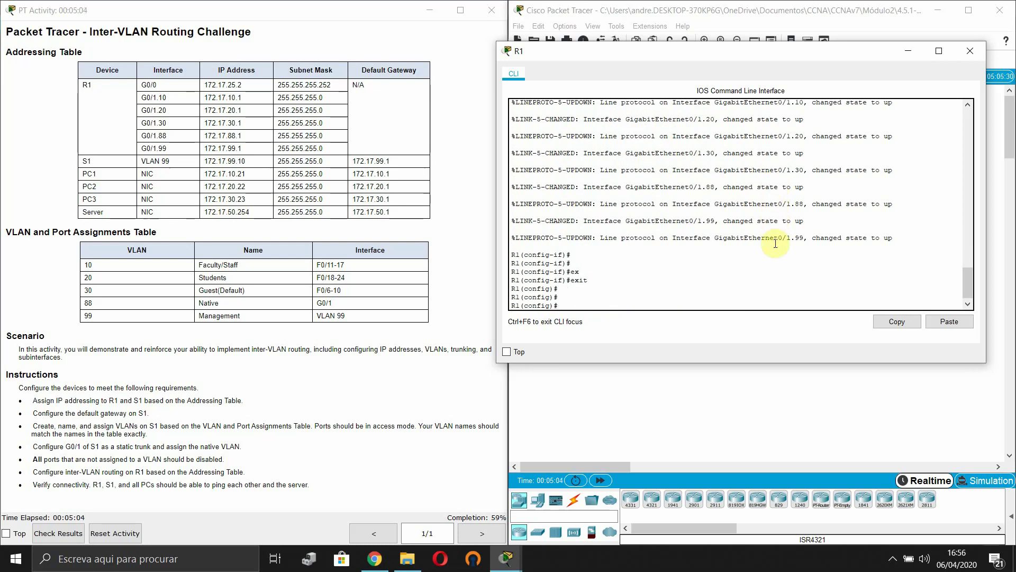
text(do show ip int brief)
key(Return)
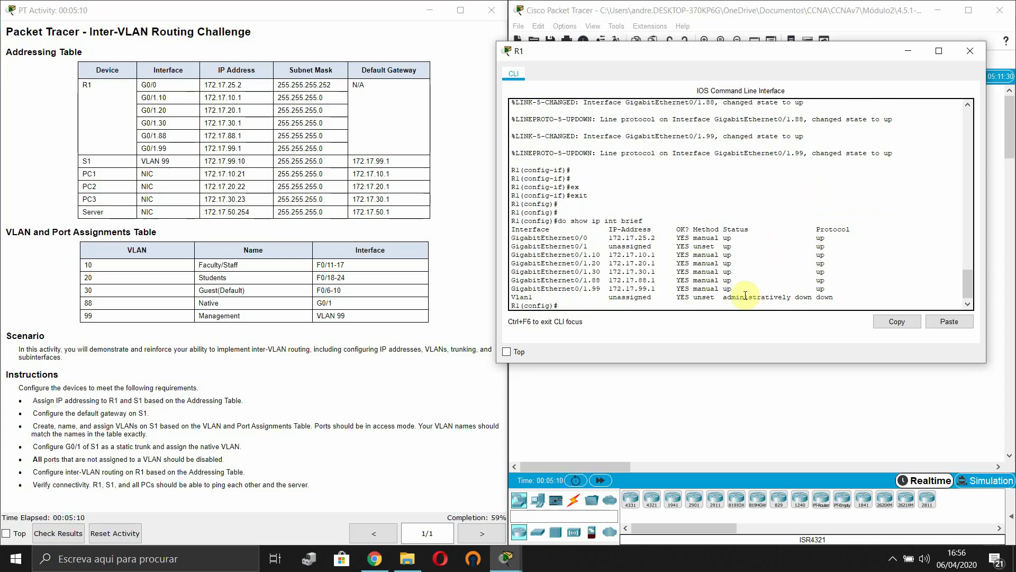
drag(736, 289, 511, 251)
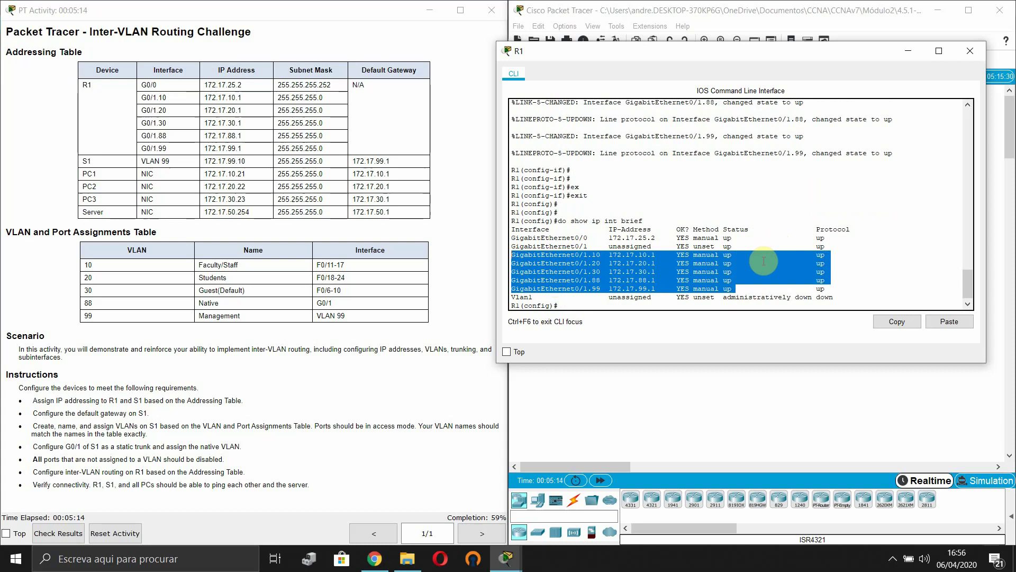
click(806, 284)
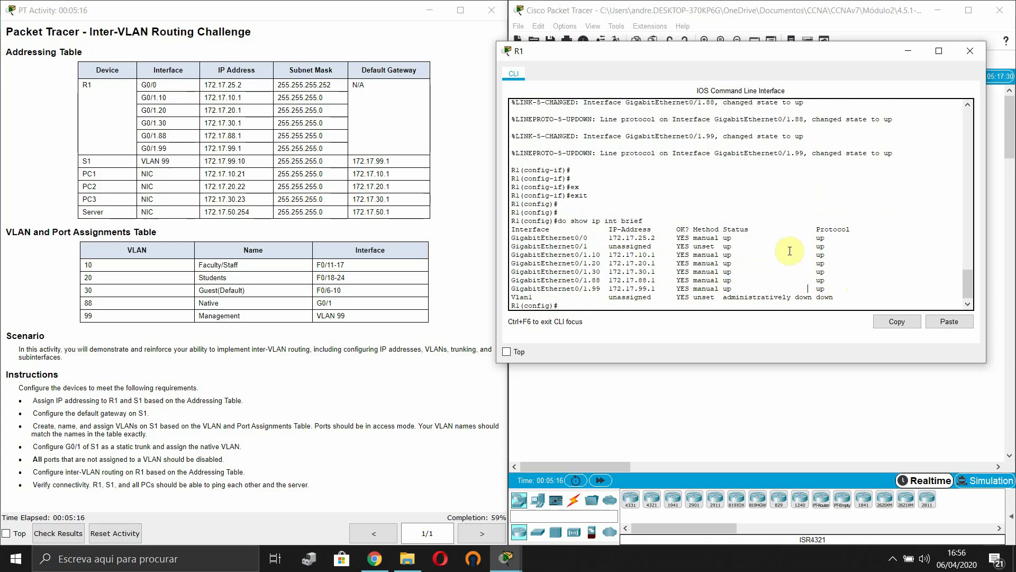
key(Return)
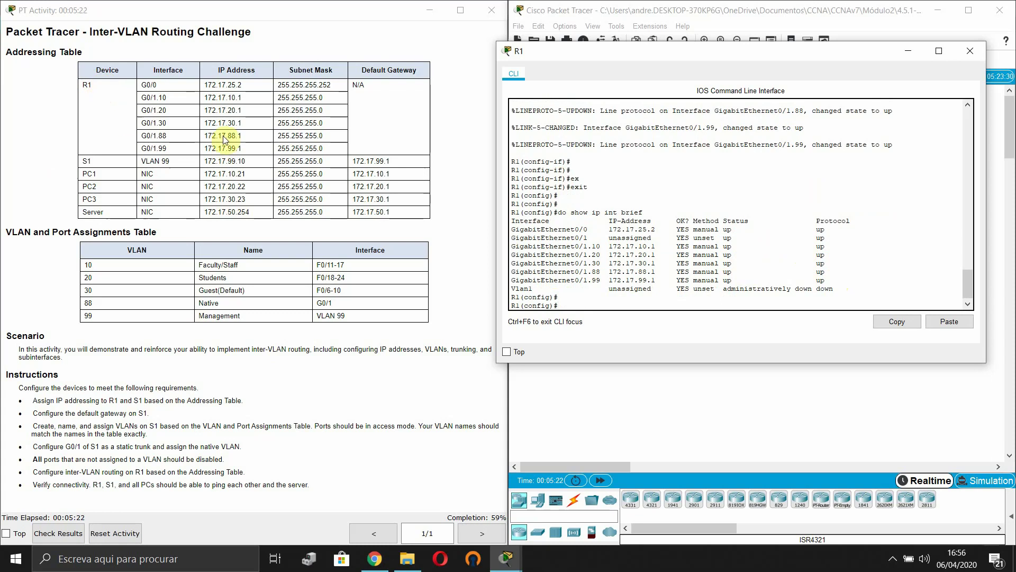
Put S1's CLI in global configuration mode with enable and conf t, widened and moved right
click(909, 52)
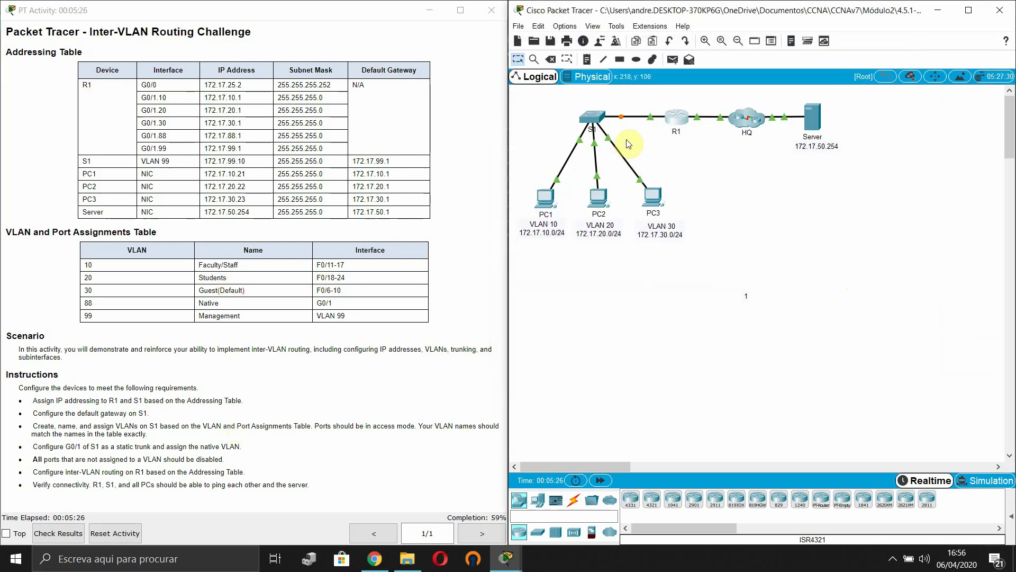
click(591, 116)
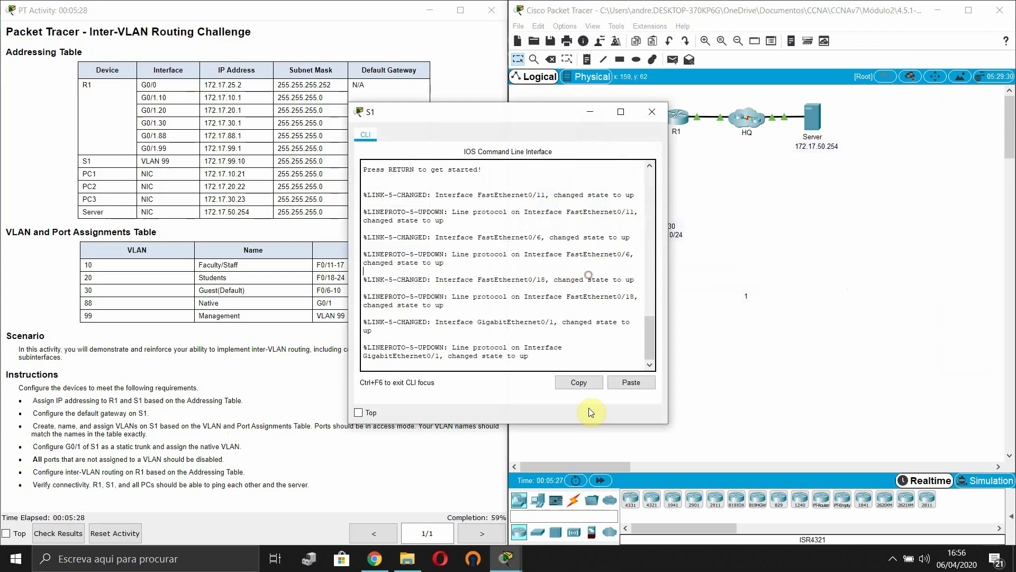
key(Return)
text(en)
key(Tab)
key(Return)
text(con)
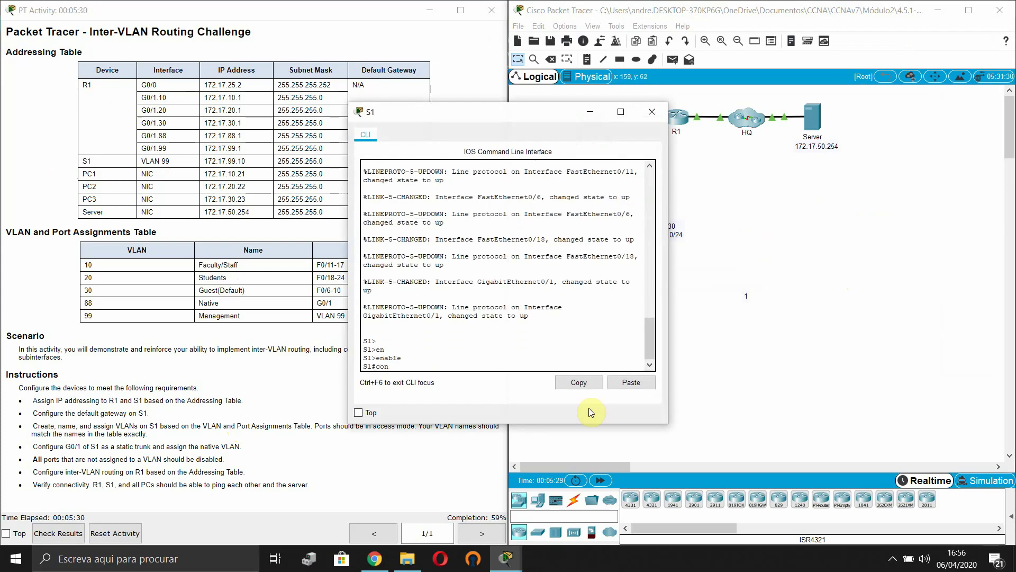
text(f t)
key(Return)
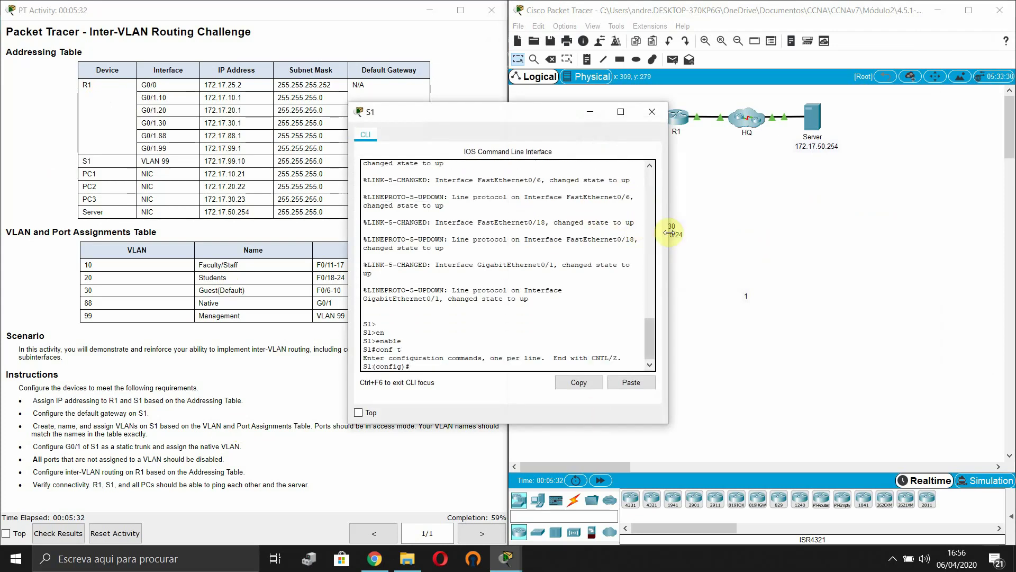
drag(670, 233, 864, 250)
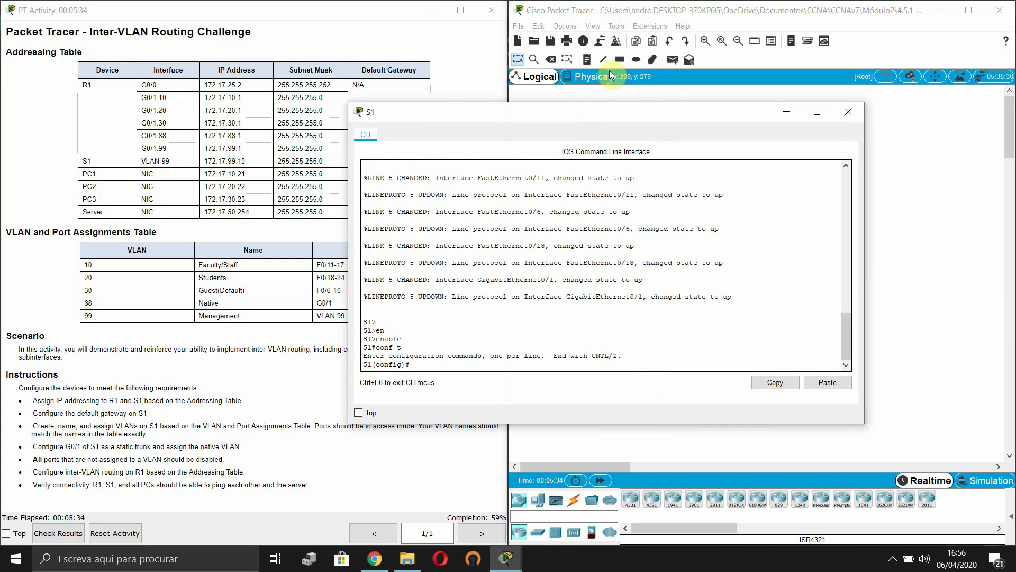
drag(621, 116, 794, 100)
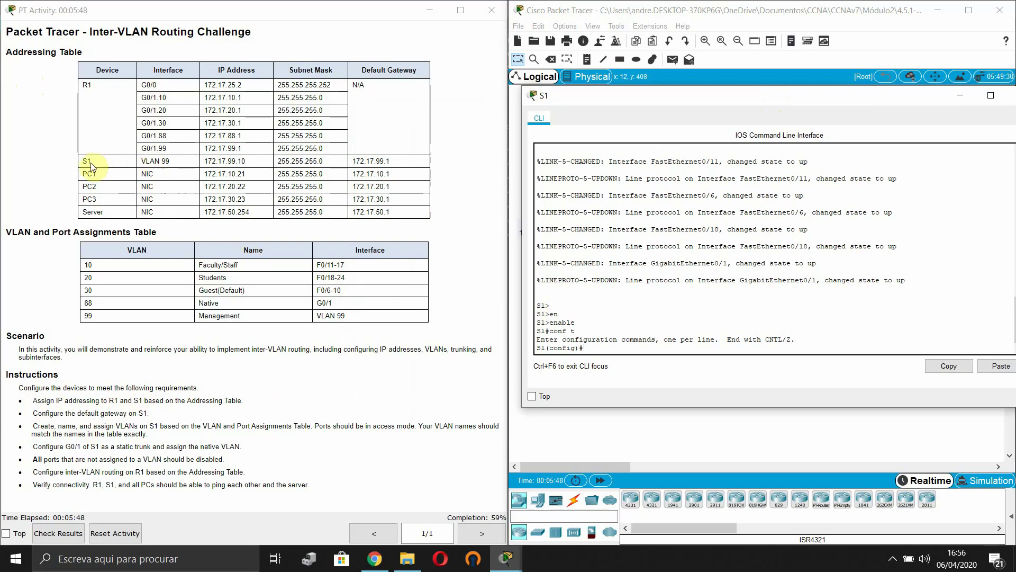
Create VLAN 99 on S1 and name it Management
drag(86, 161, 307, 160)
click(733, 301)
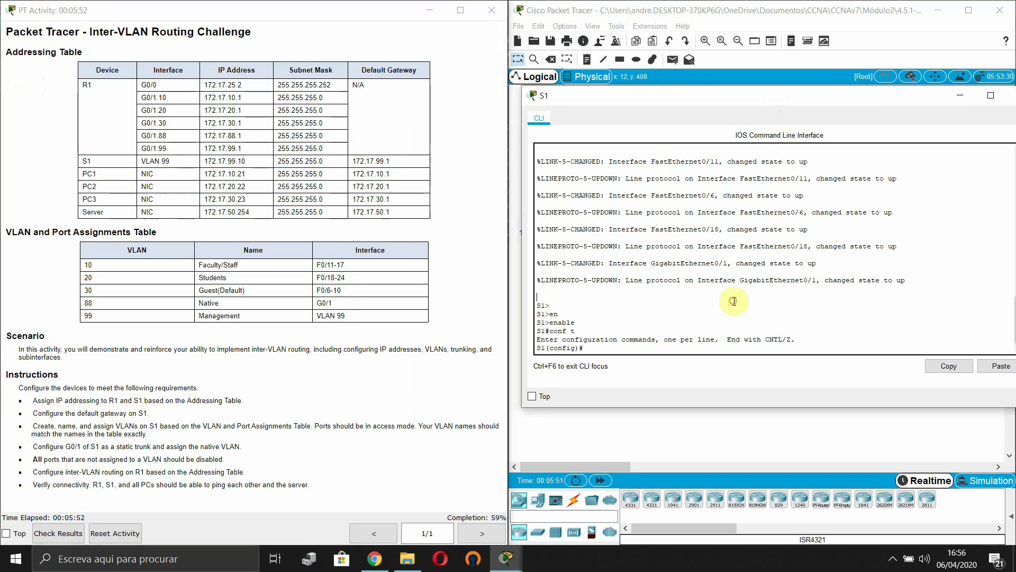
key(Return)
key(Return)
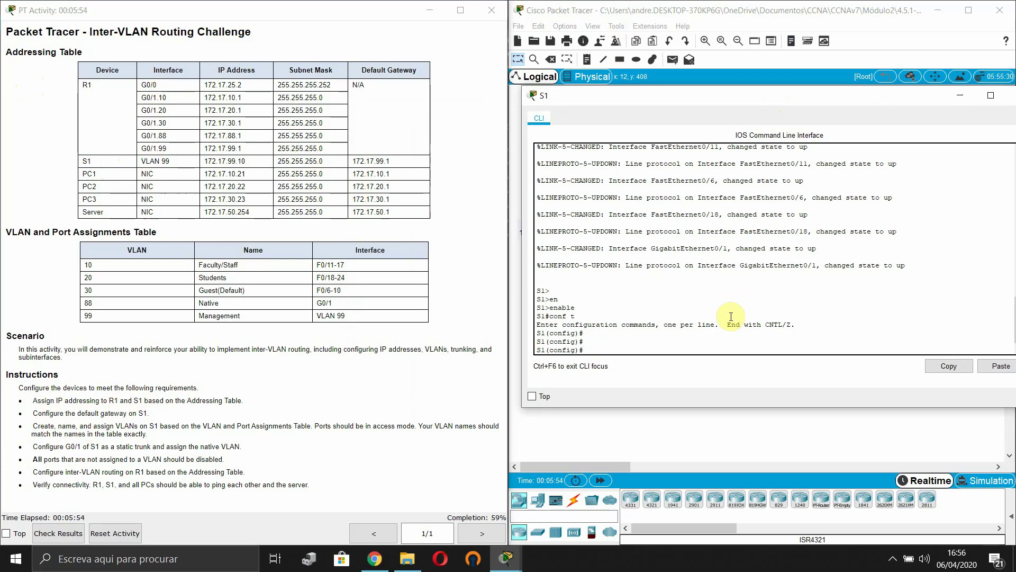
text(vla)
key(Tab)
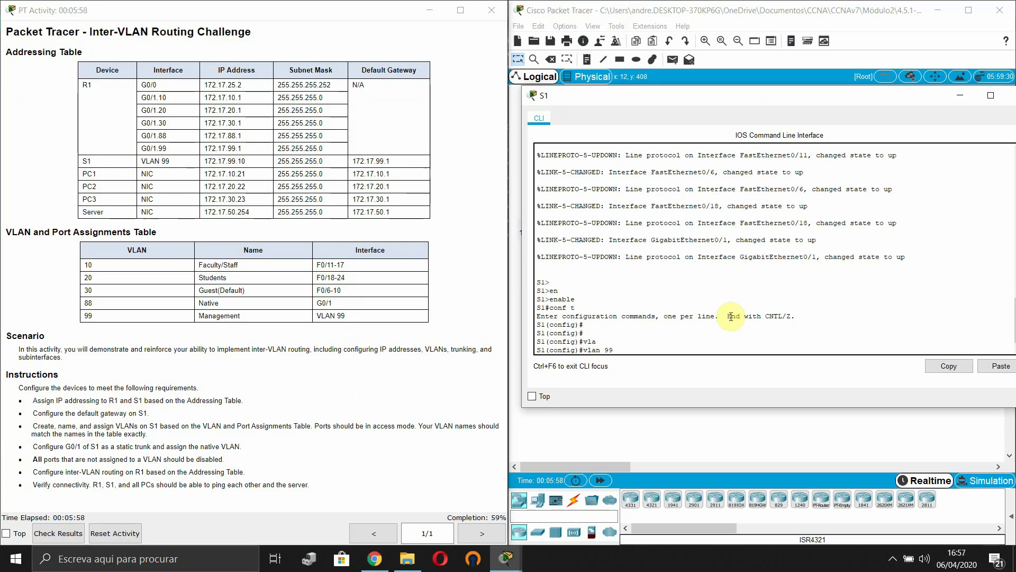
text(99)
key(Return)
text(na)
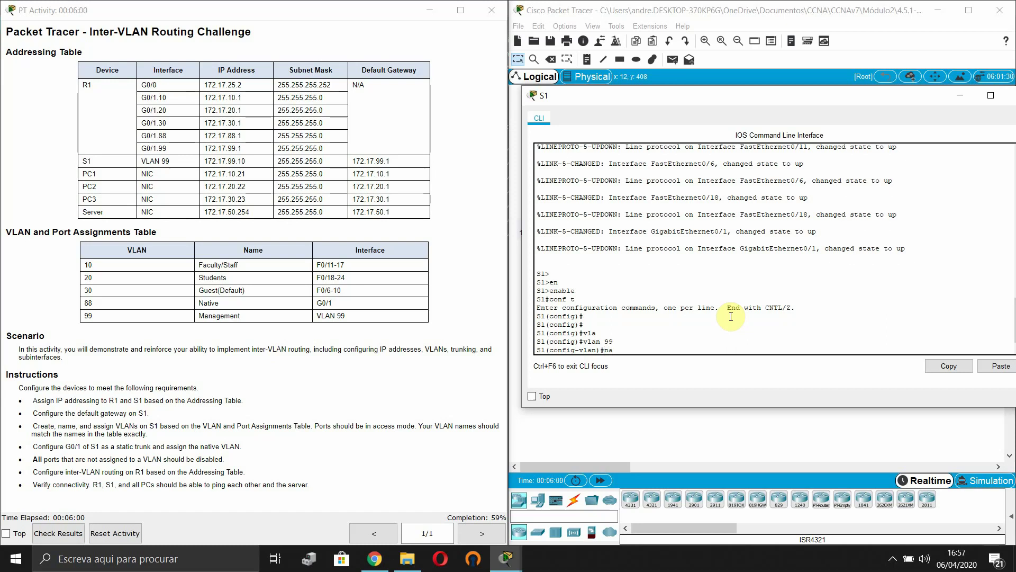
key(Tab)
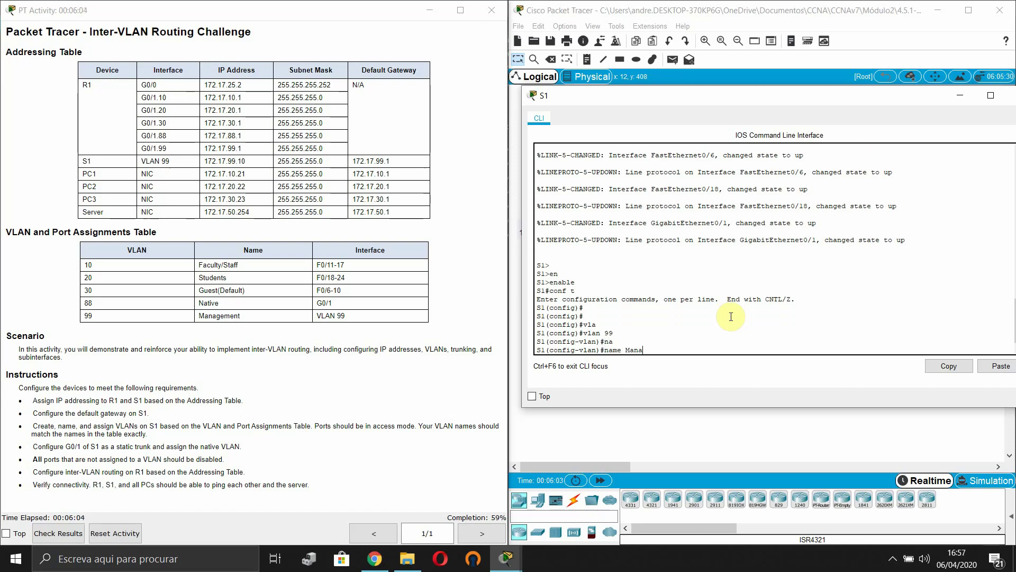
text(Management)
key(Return)
text(exi)
key(Tab)
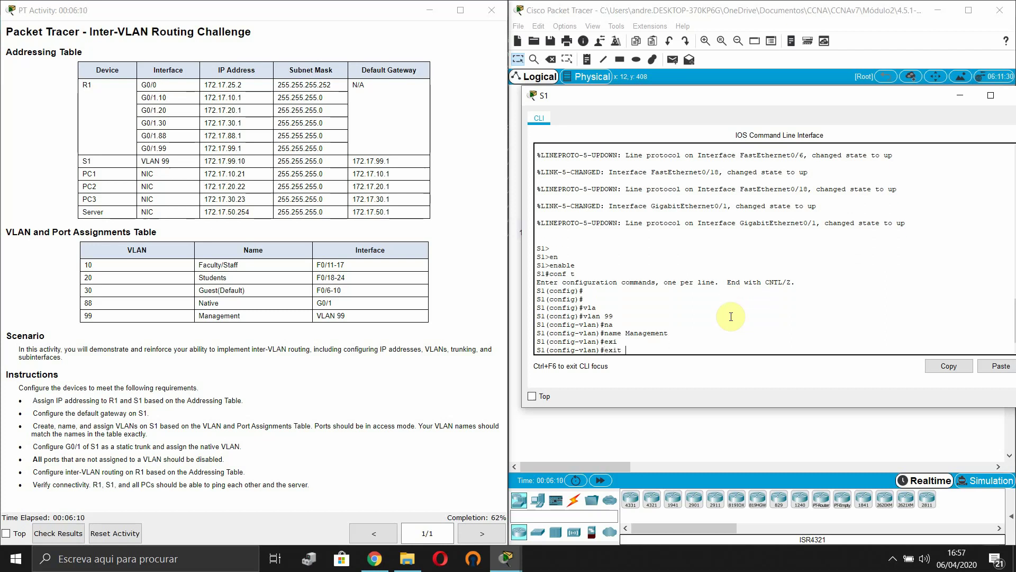
key(Return)
key(Return)
Give interface Vlan99 the address 172.17.99.10 with mask 255.255.255.0
text(int)
key(Tab)
text(v)
key(Tab)
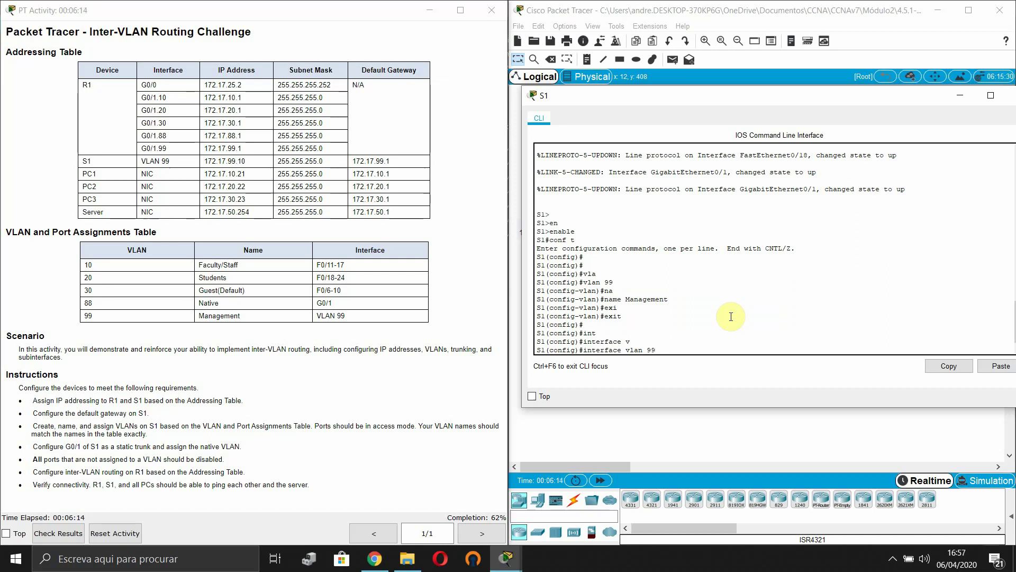
text(99)
key(Return)
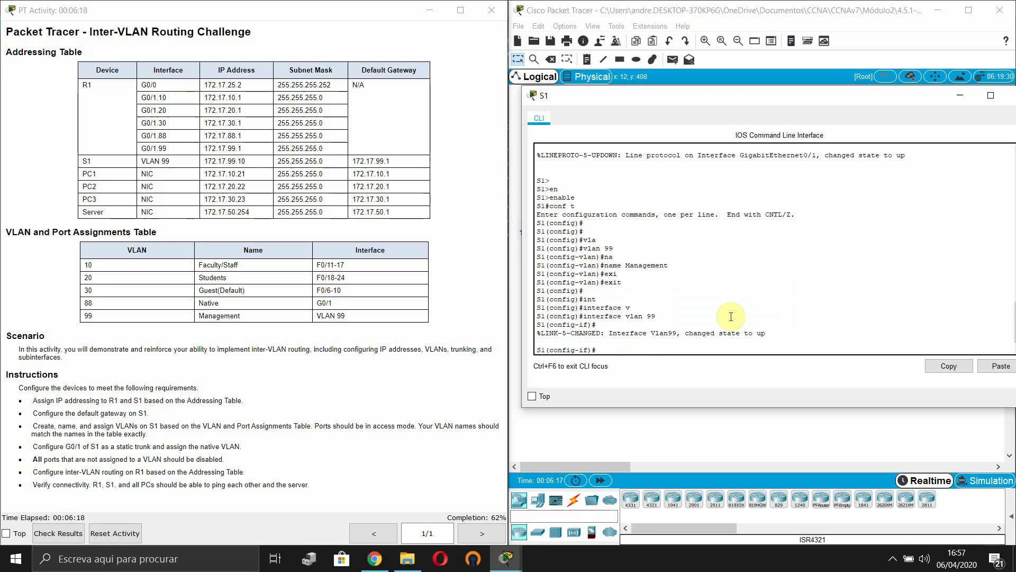
text(ip add)
key(Tab)
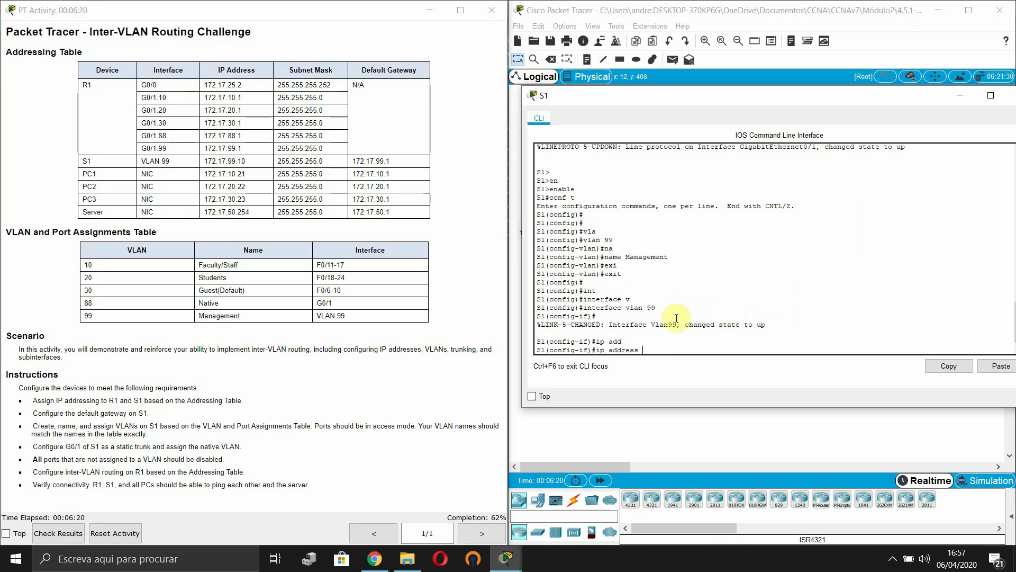
text(172.17.9)
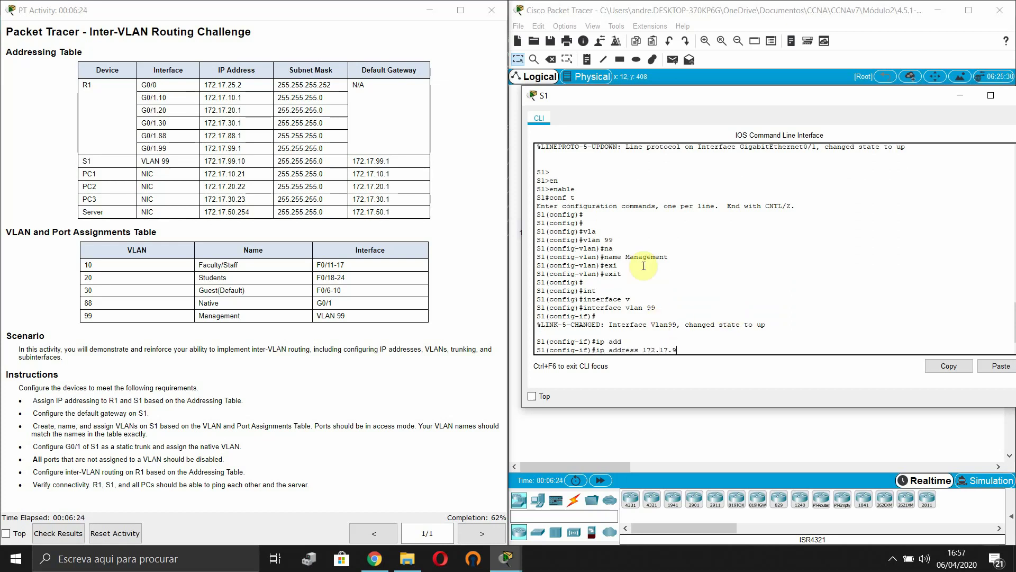
text(9.10 255.255.25)
text(5.0)
key(Return)
key(Return)
key(Return)
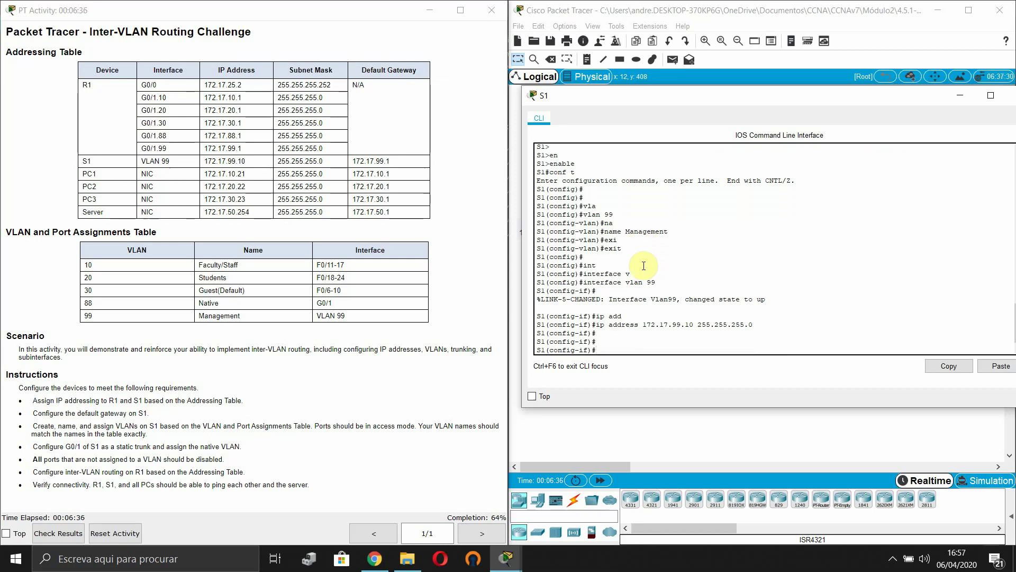
text(exi)
key(Tab)
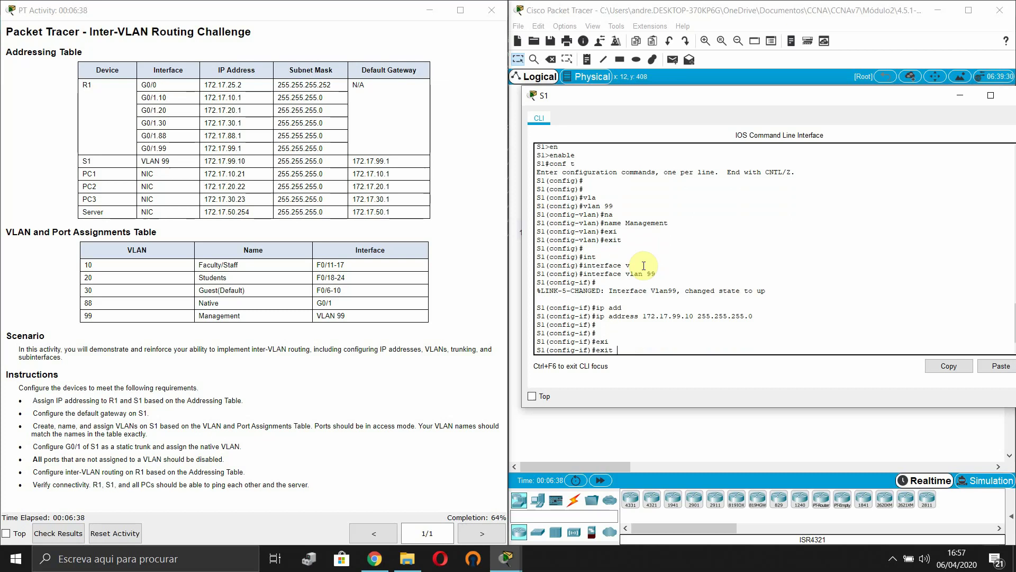
key(Return)
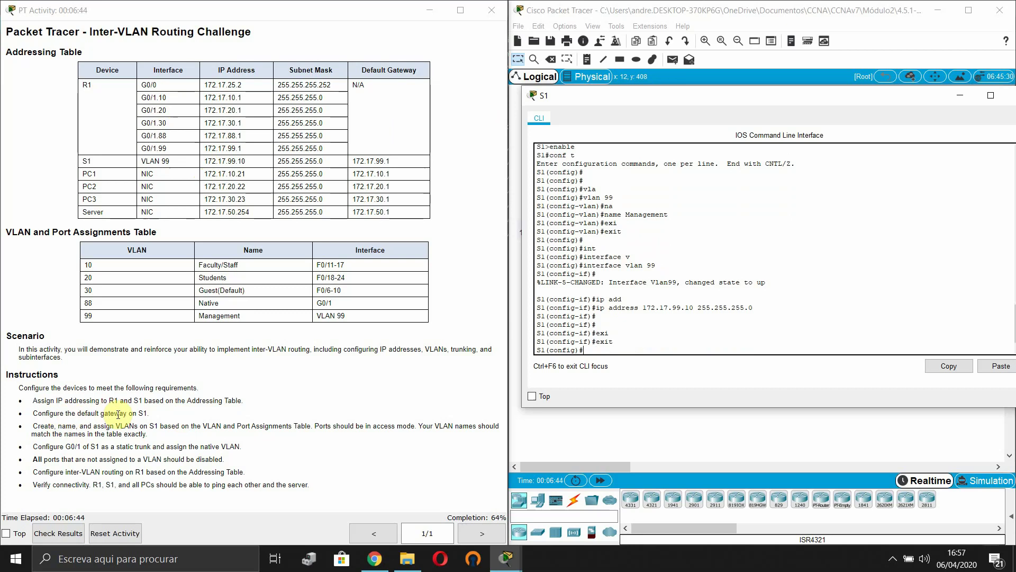
Configure ip default-gateway 172.17.99.1 in S1's global configuration
text(ip def)
key(Tab)
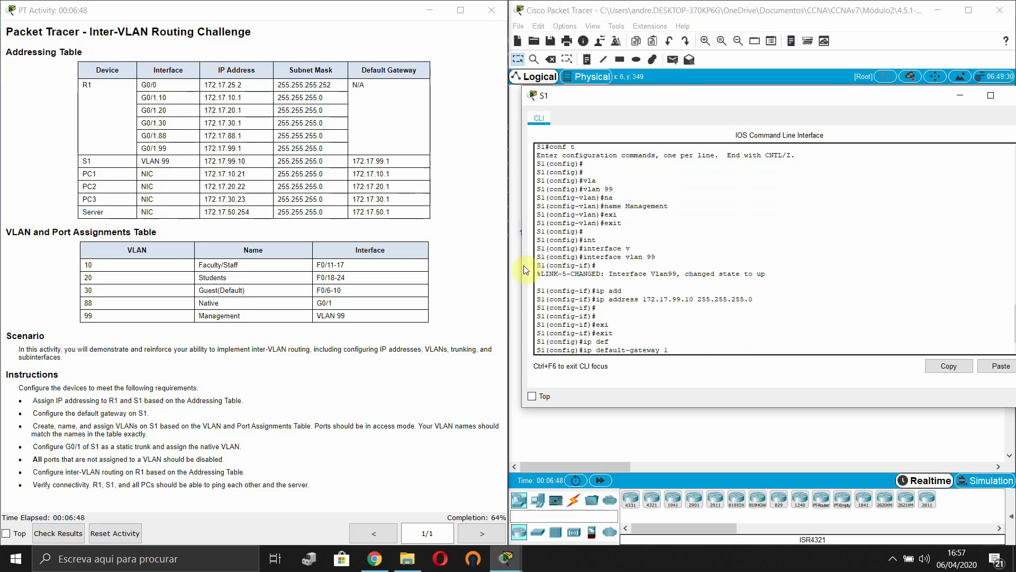
text(172.17.99.1)
key(Return)
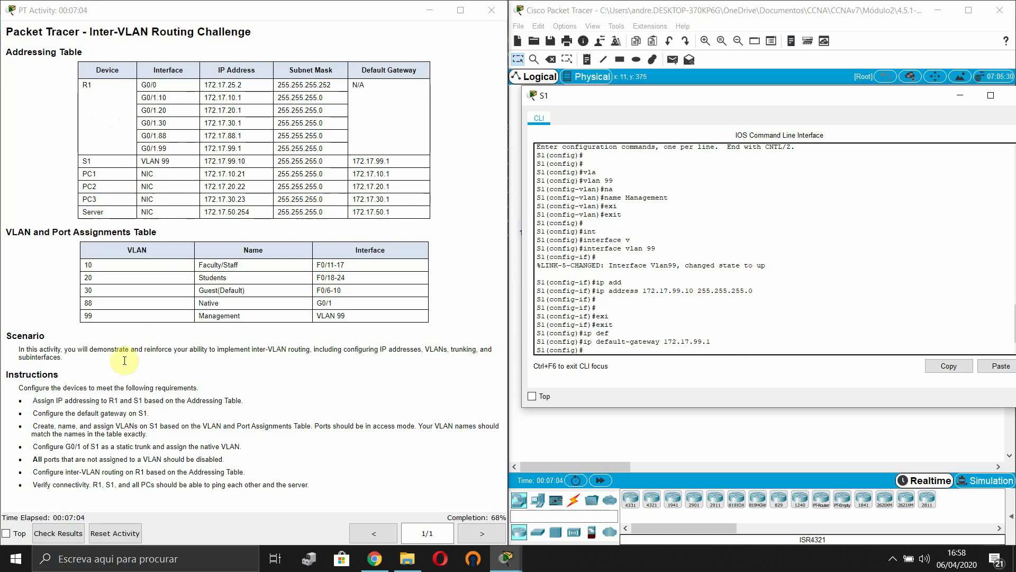
click(90, 446)
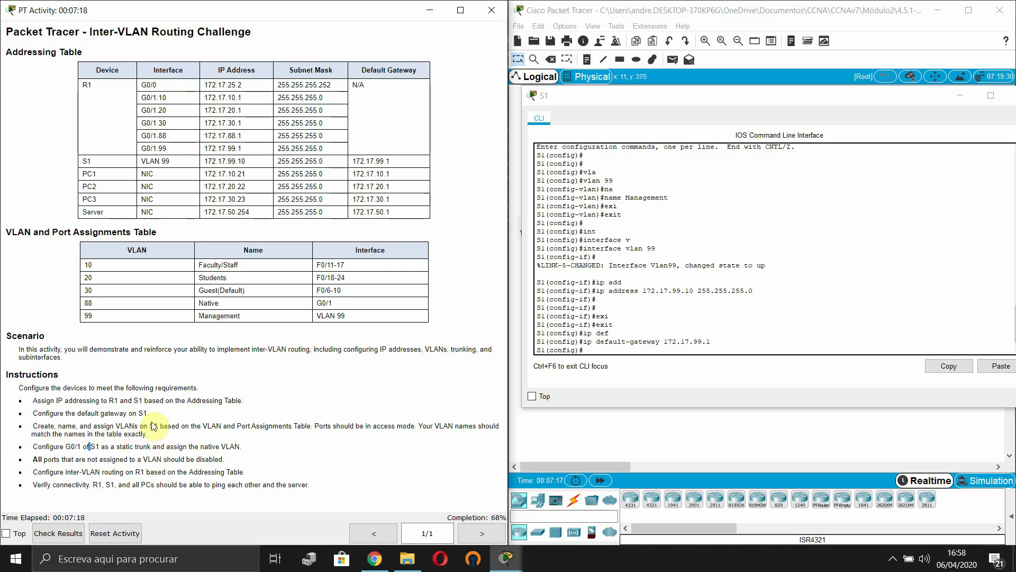
Create VLAN 10 named Faculty/Staff, pasting the name from the VLAN table
click(610, 324)
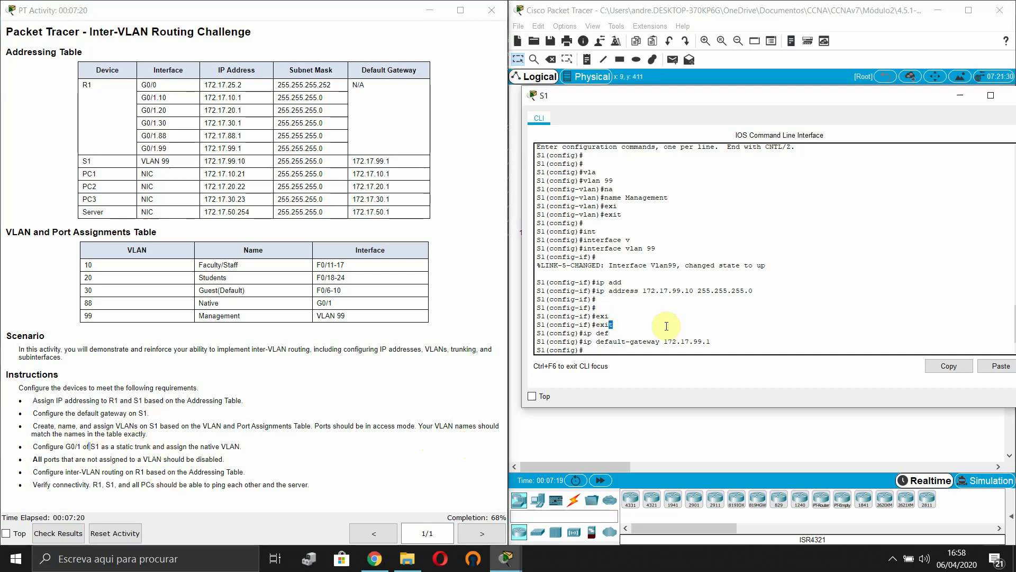
key(Return)
key(Return)
text(vla)
key(Tab)
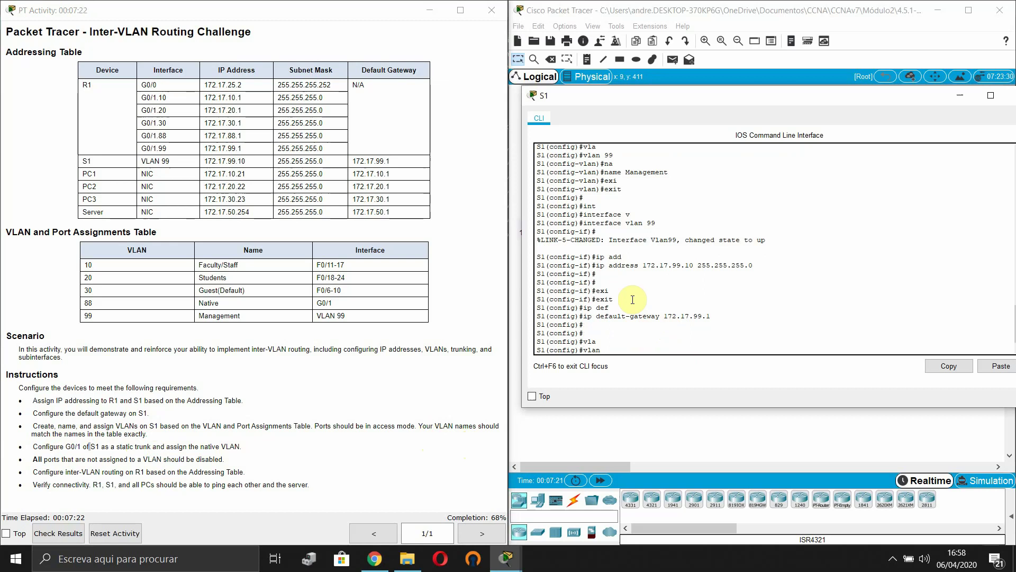
text(10)
key(Return)
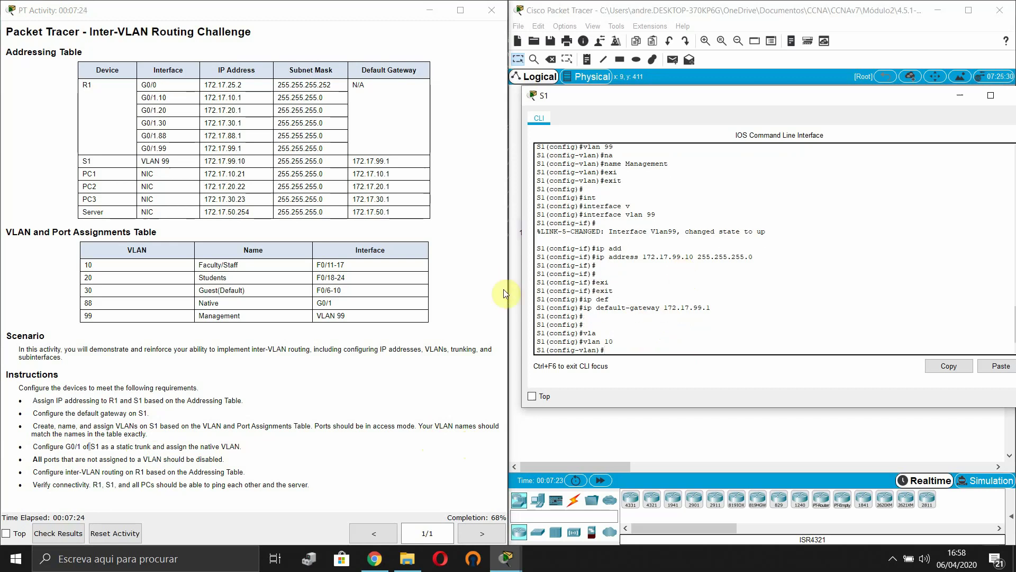
text(na)
key(Tab)
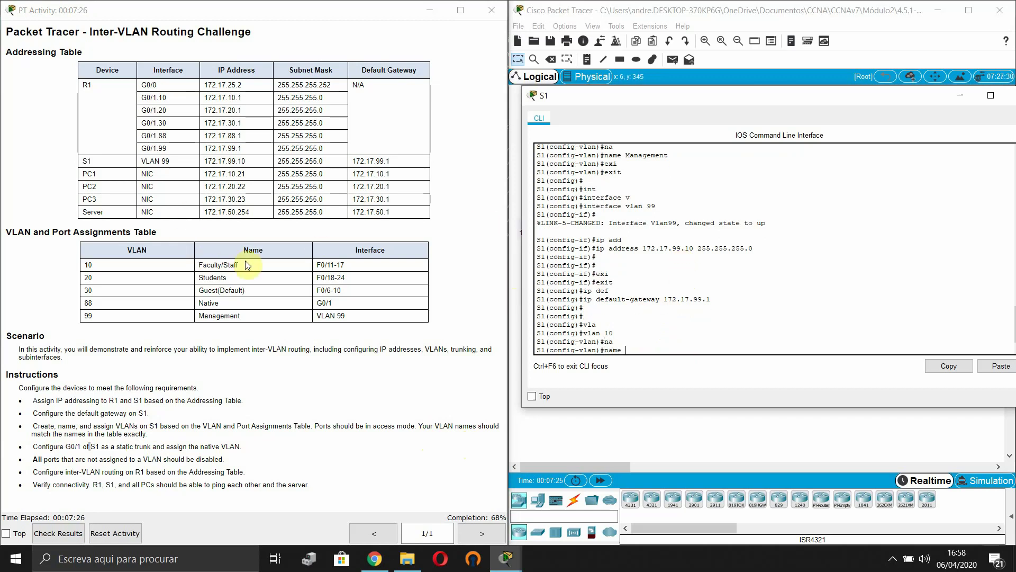
drag(242, 266, 197, 266)
key(ctrl+c)
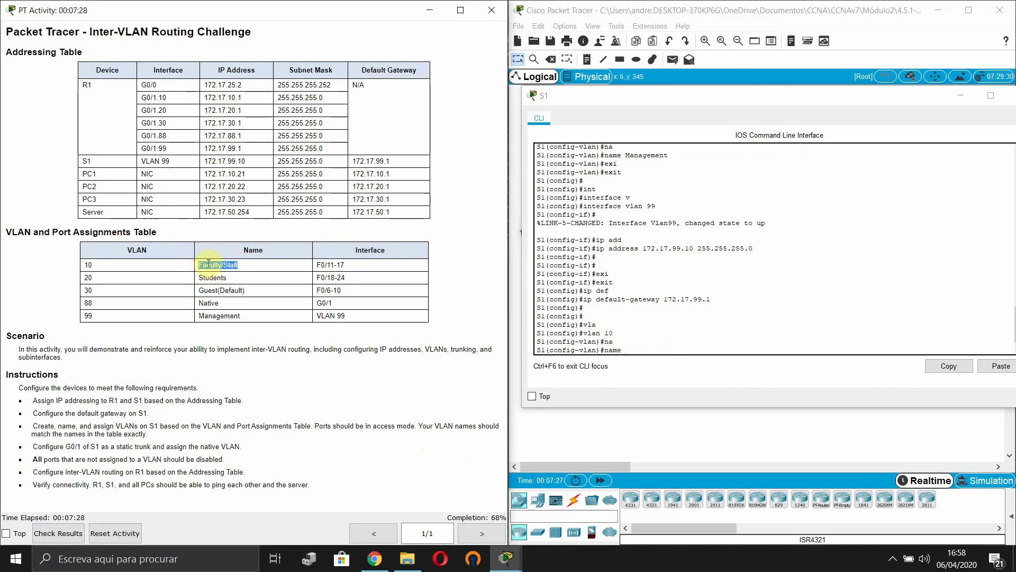
right_click(643, 349)
click(672, 370)
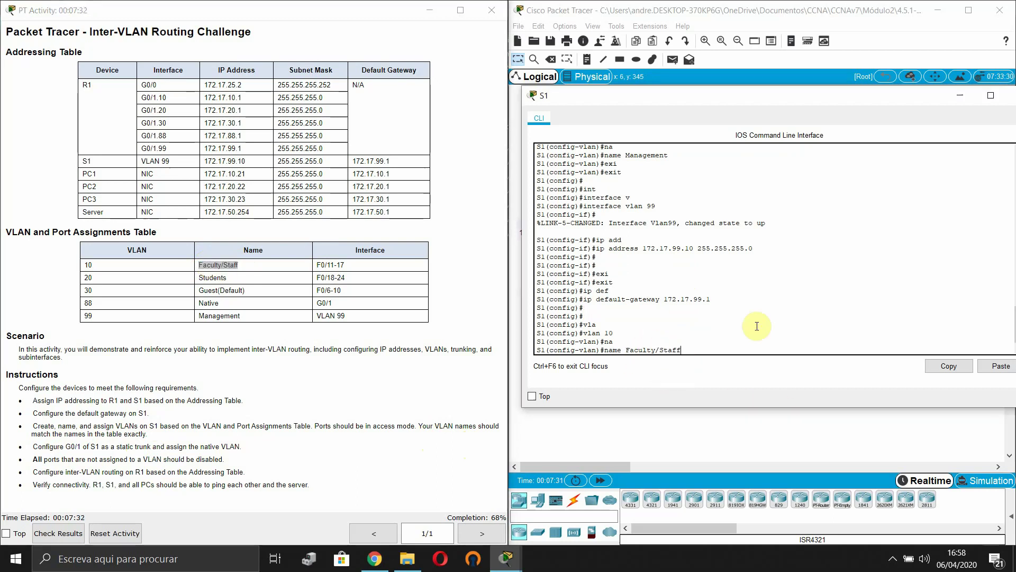
key(Return)
text(nfig-vlan)#n)
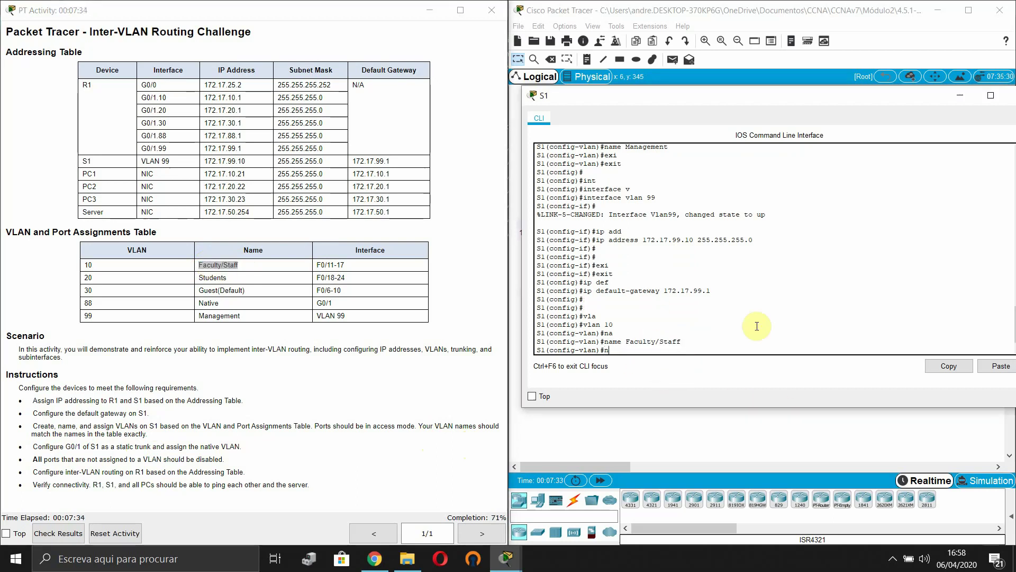
text(o shu)
key(Return)
text(no shu)
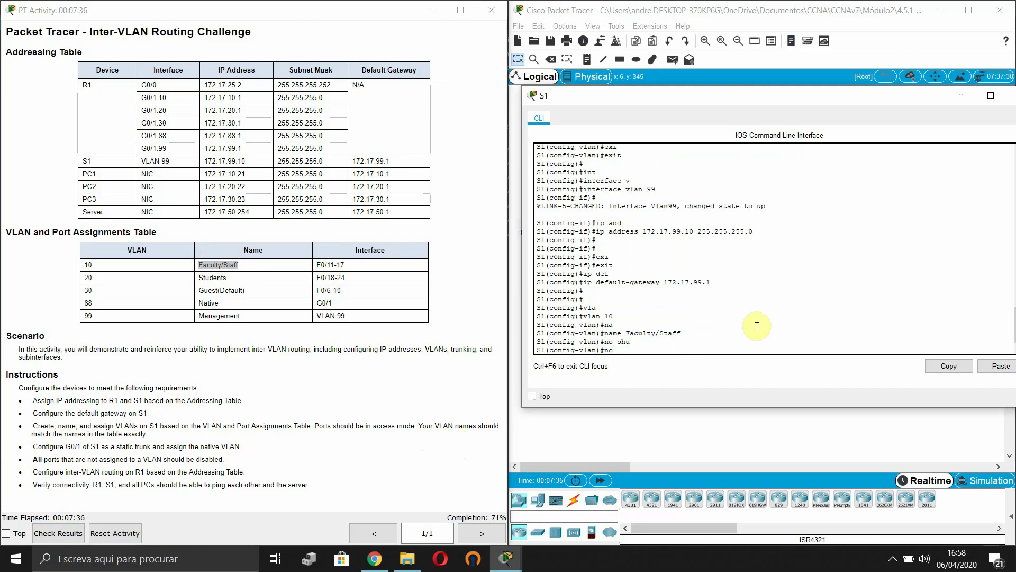
key(BackSpace)
key(BackSpace)
Create VLAN 20 named Students
text(vlan 20)
key(Return)
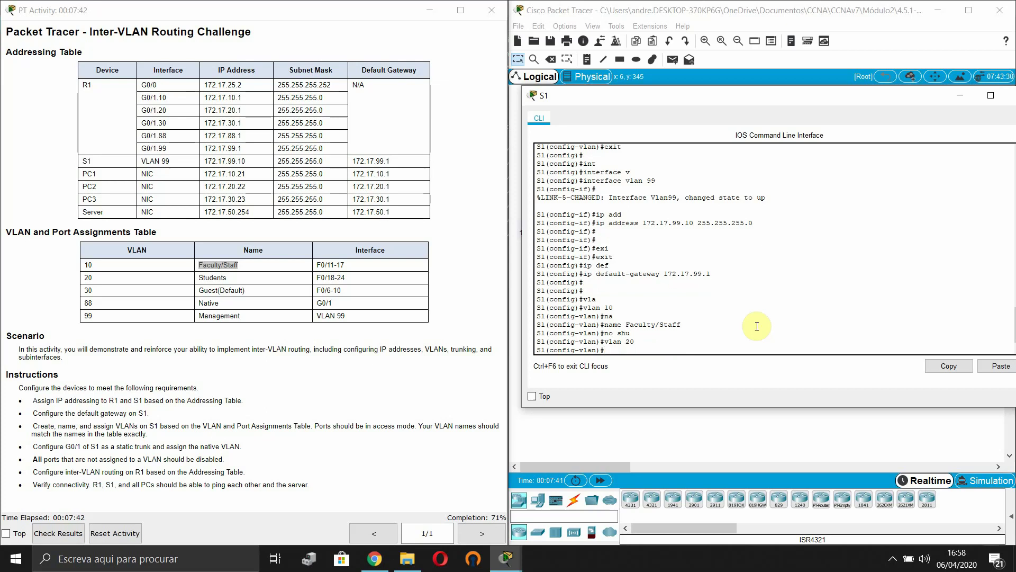
text(na)
key(Tab)
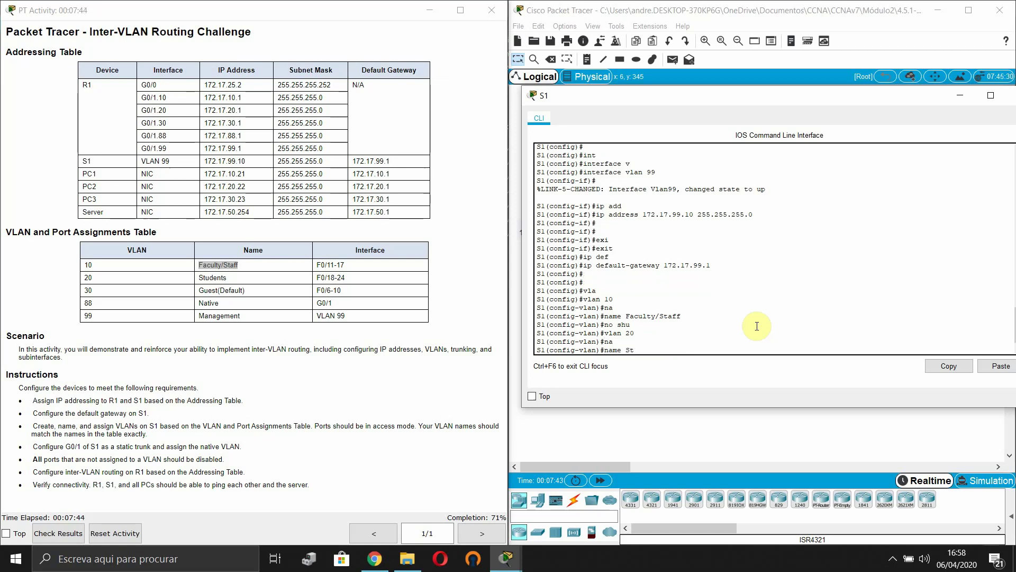
text(Students)
key(Return)
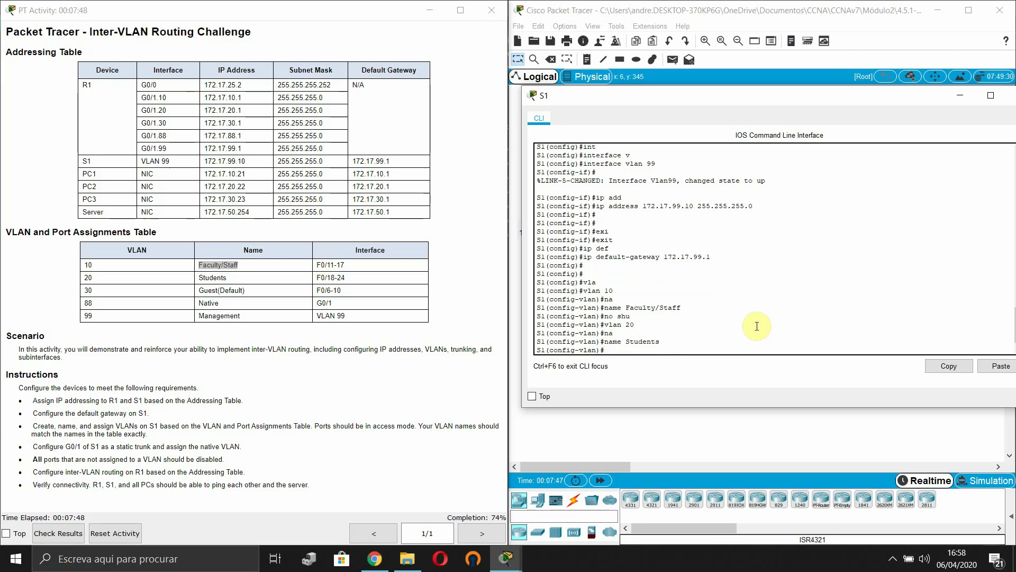
Create VLAN 30 named Guest(Default), pasting the name from the VLAN table
text(vlan 30)
key(Return)
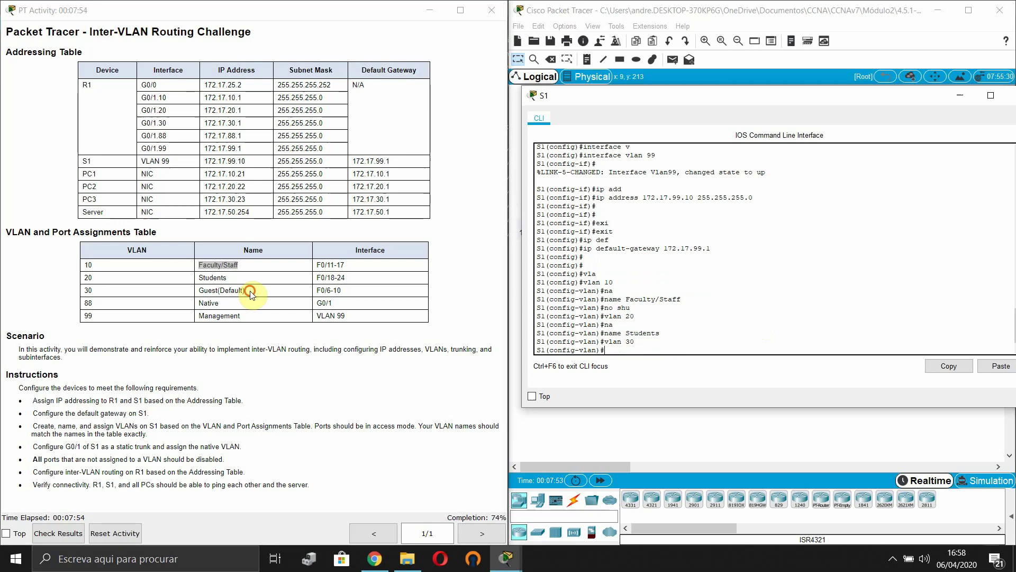
drag(253, 293, 199, 291)
key(ctrl+c)
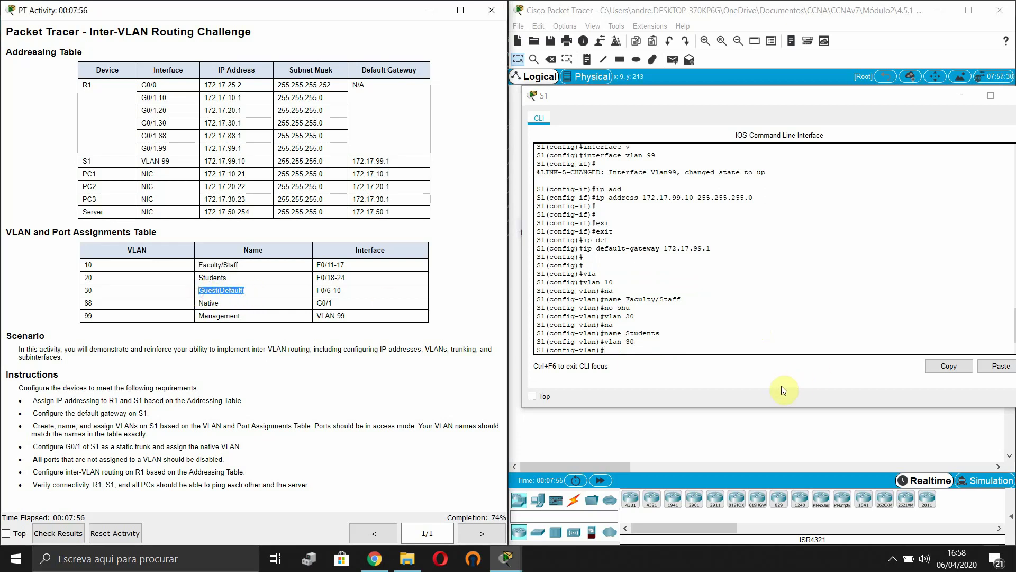
click(621, 349)
text(na)
key(Return)
text(name)
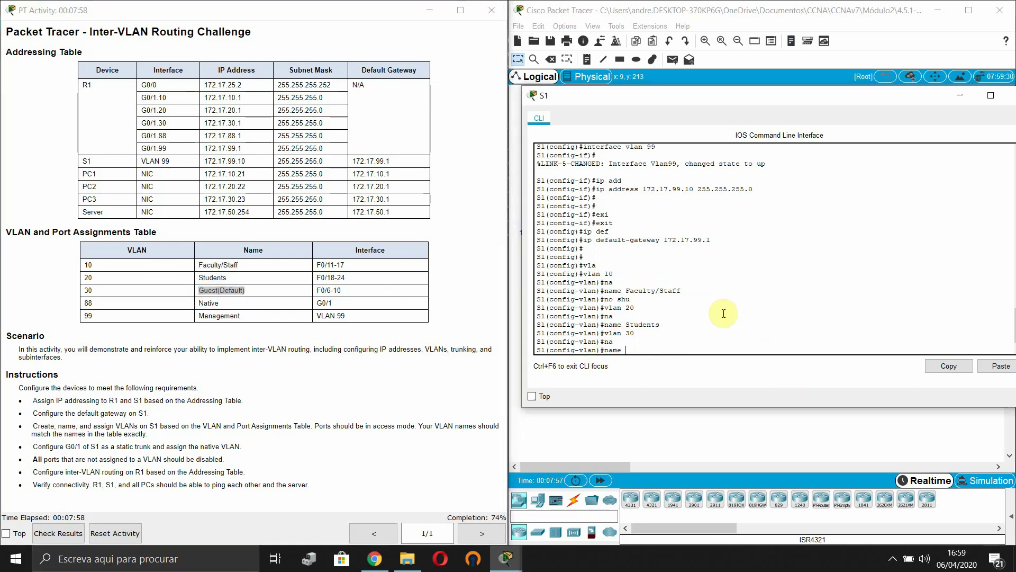
right_click(679, 349)
click(691, 367)
key(Return)
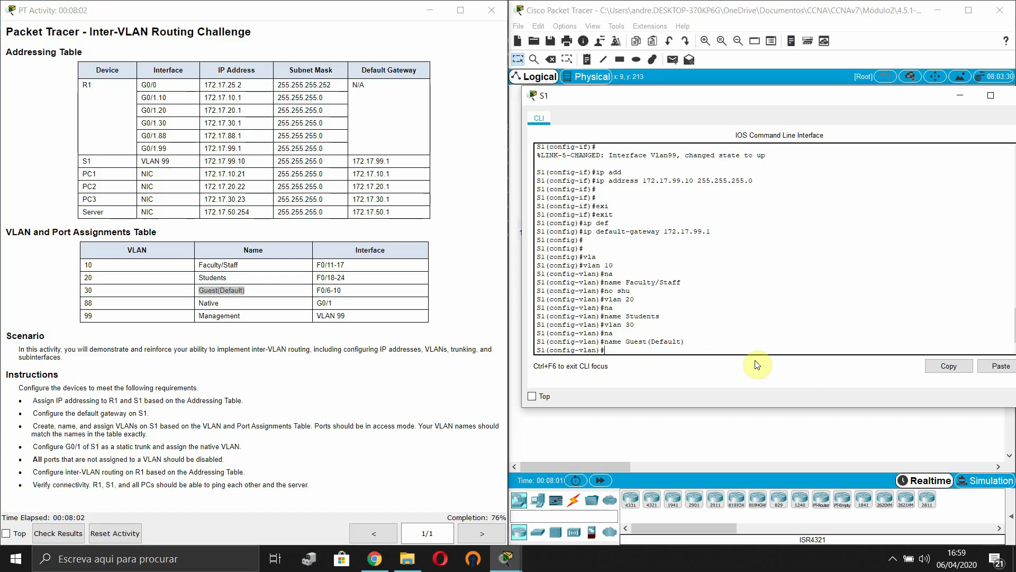
key(Up)
key(BackSpace)
key(BackSpace)
key(BackSpace)
key(BackSpace)
key(BackSpace)
key(BackSpace)
key(BackSpace)
key(BackSpace)
key(BackSpace)
key(BackSpace)
key(BackSpace)
key(BackSpace)
key(BackSpace)
key(BackSpace)
key(BackSpace)
key(BackSpace)
key(BackSpace)
key(BackSpace)
key(BackSpace)
Create VLAN 88 named Native and exit back to global configuration
text(vlan 88)
key(Return)
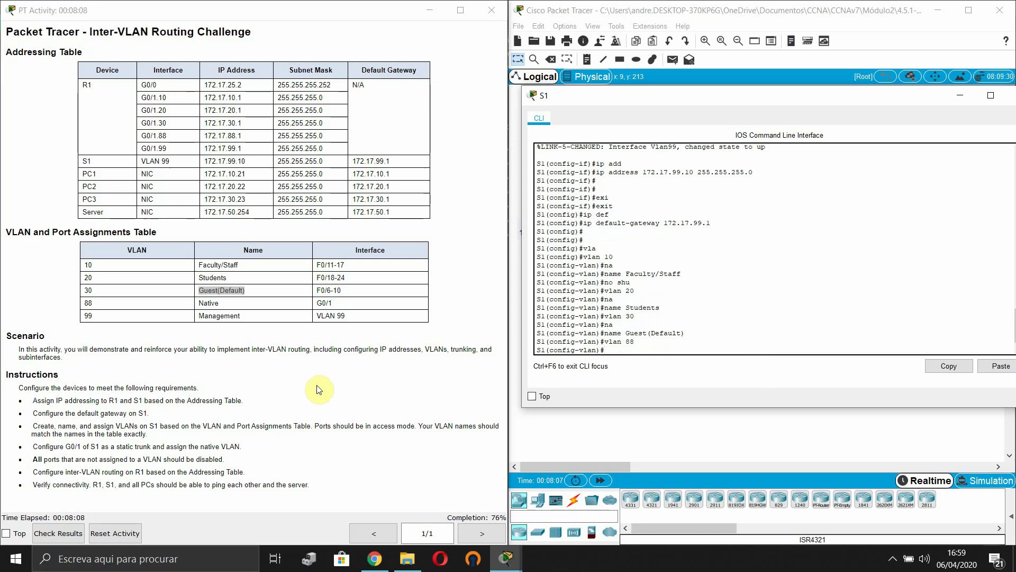
text(na)
key(Tab)
text(Nat)
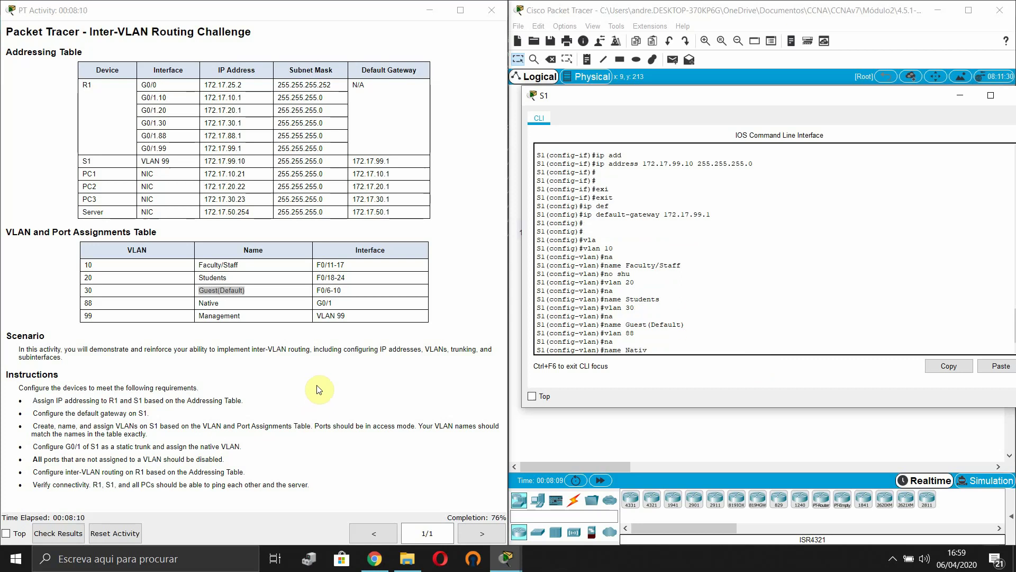
text(e)
key(Return)
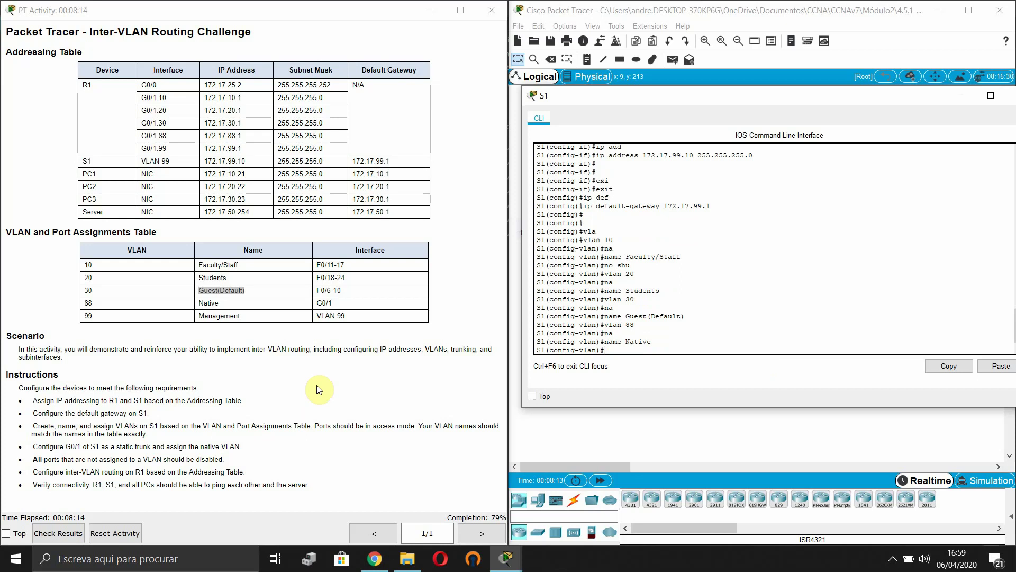
key(Return)
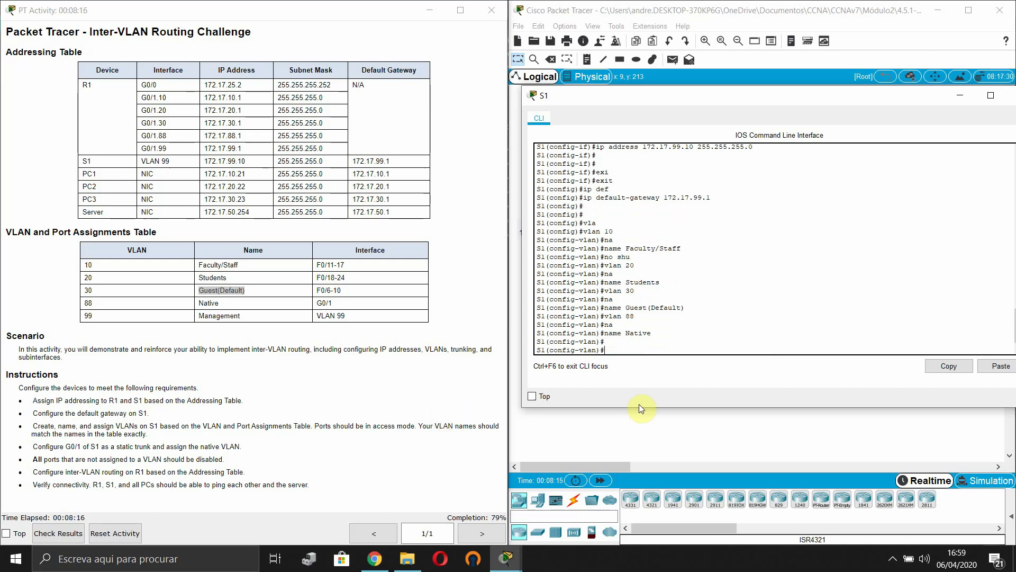
key(Return)
text(exi)
key(Tab)
key(Return)
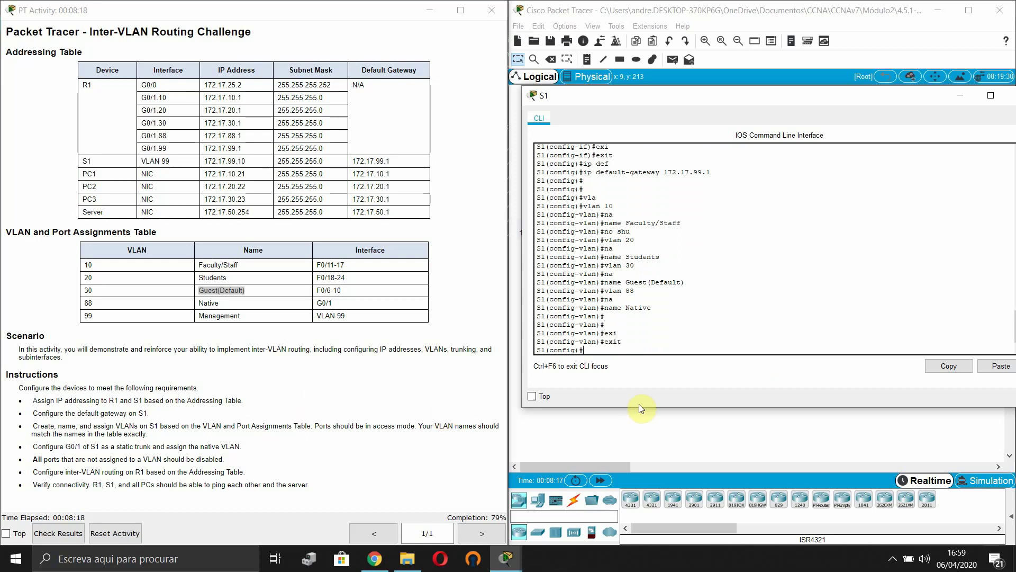
Run do show vlan brief and check VLANs 10, 20, 30, 88 and 99 are active
text(do show vlan brief)
key(Return)
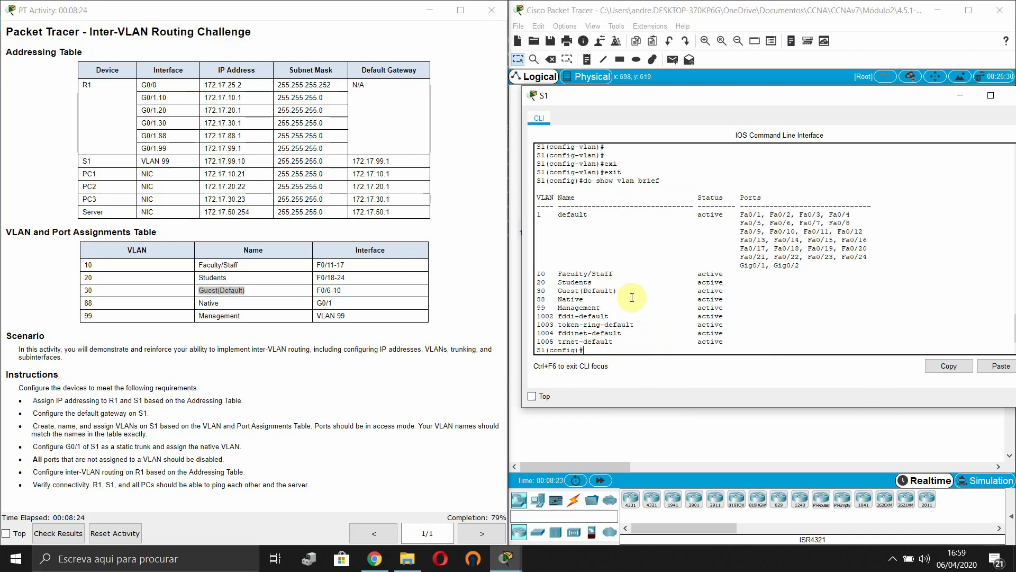
drag(724, 309, 536, 269)
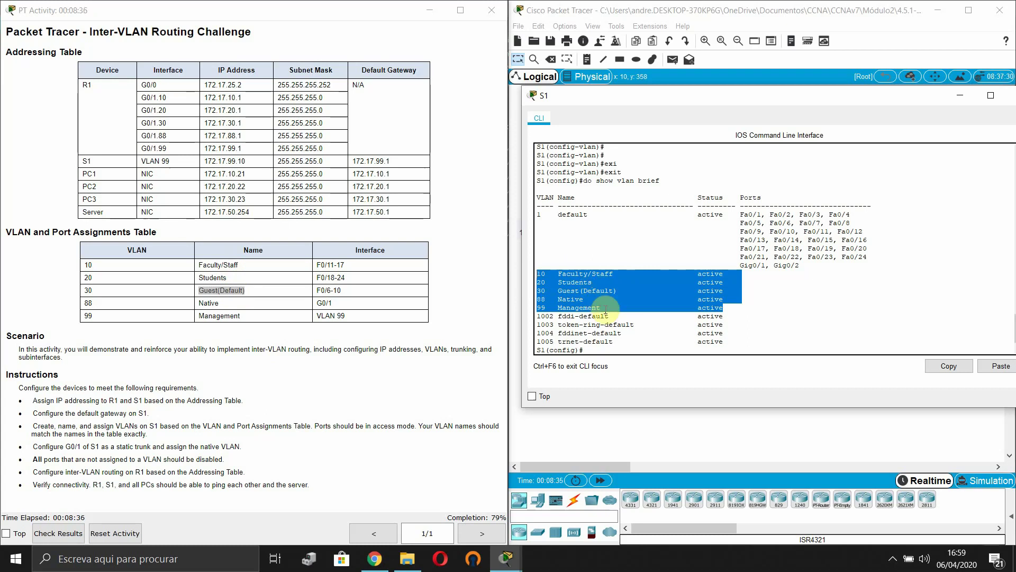
click(644, 325)
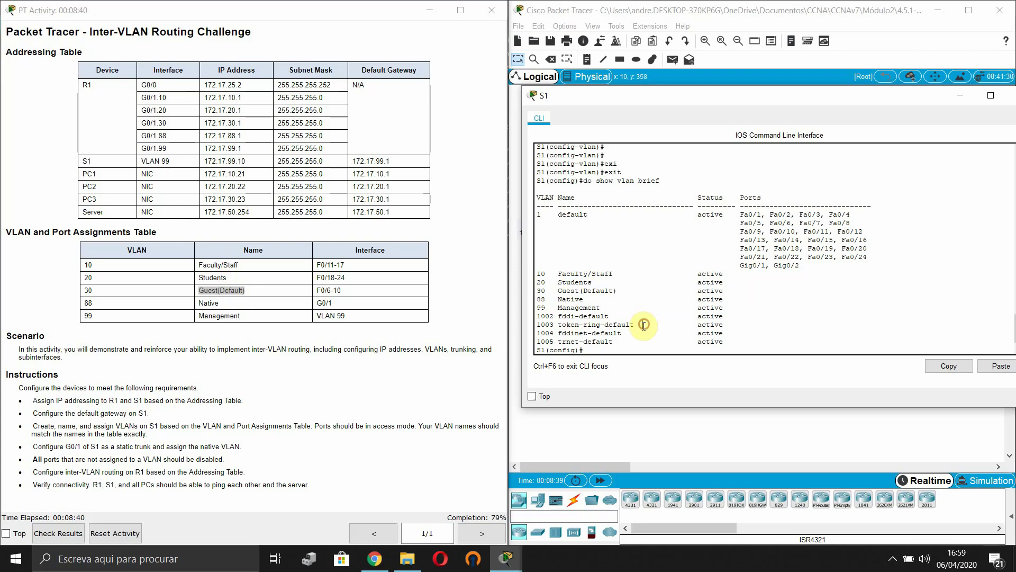
click(377, 377)
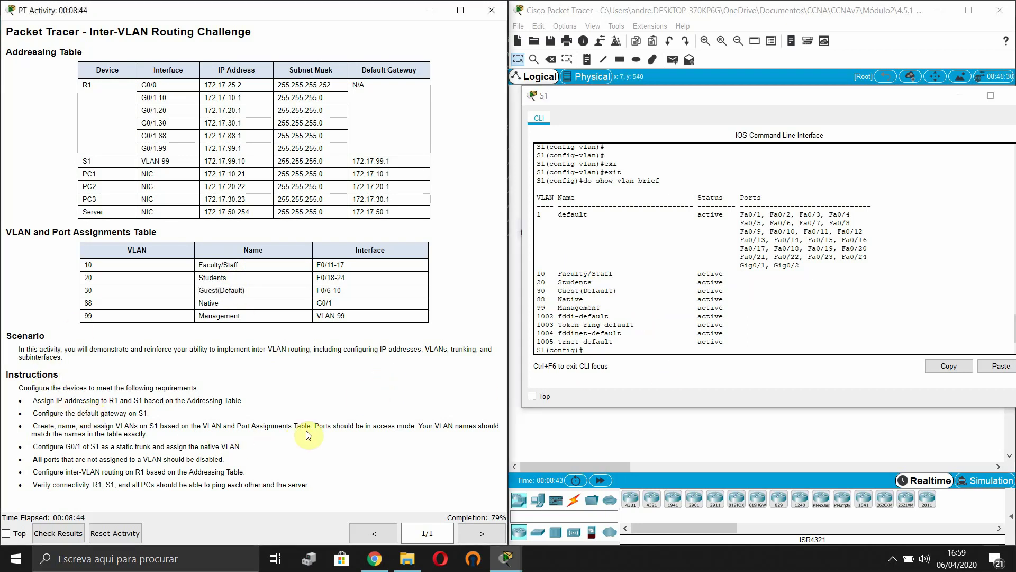
click(606, 352)
key(Return)
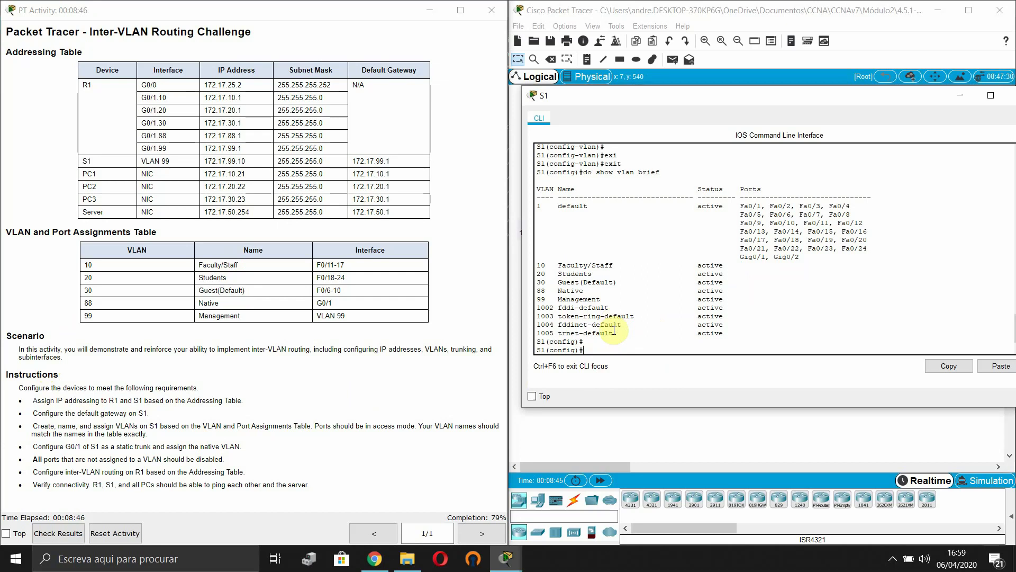
key(Return)
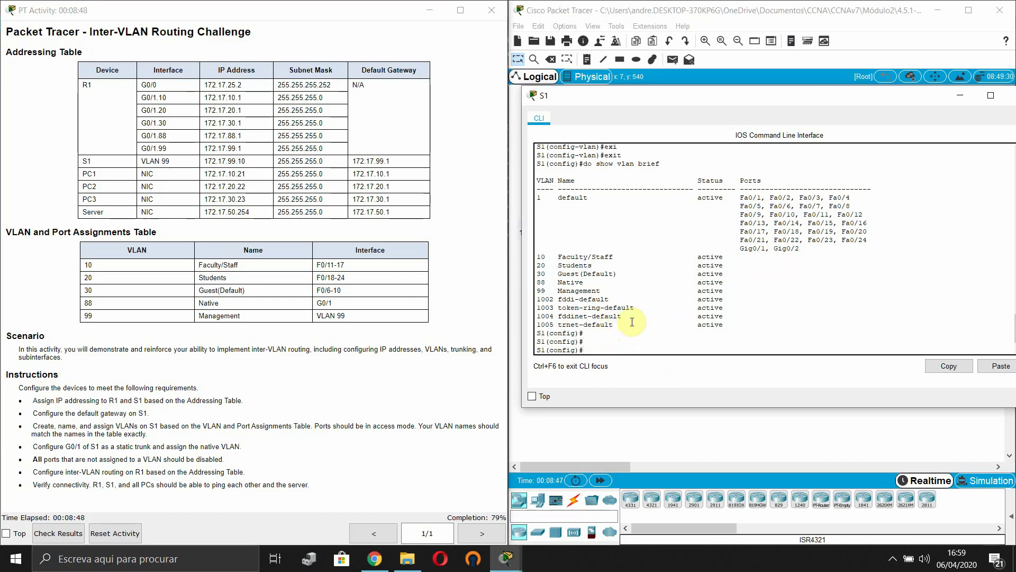
Select the interface range Fa0/11 – Fa0/17 on S1
text(int)
key(Tab)
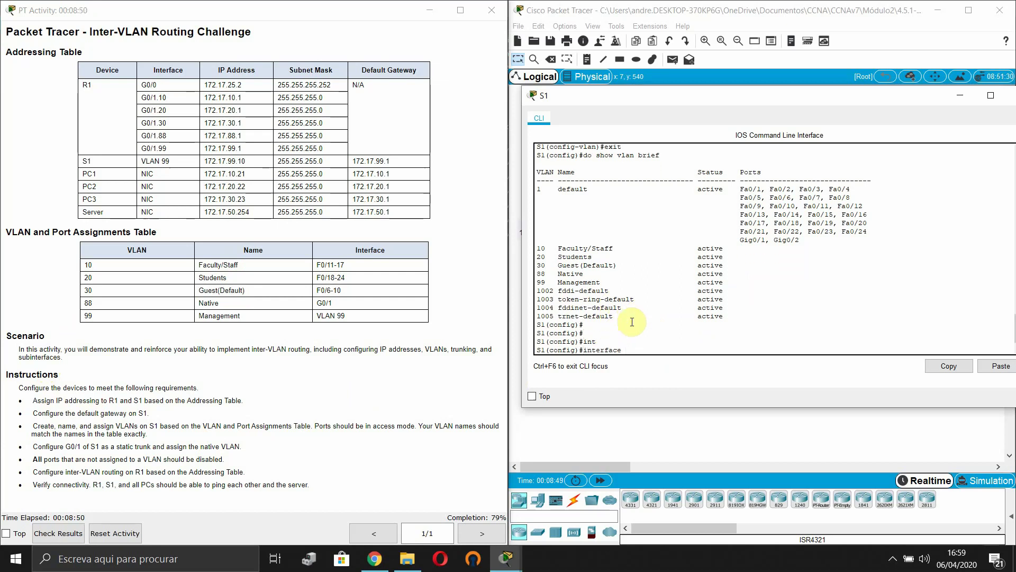
text(ra)
key(Tab)
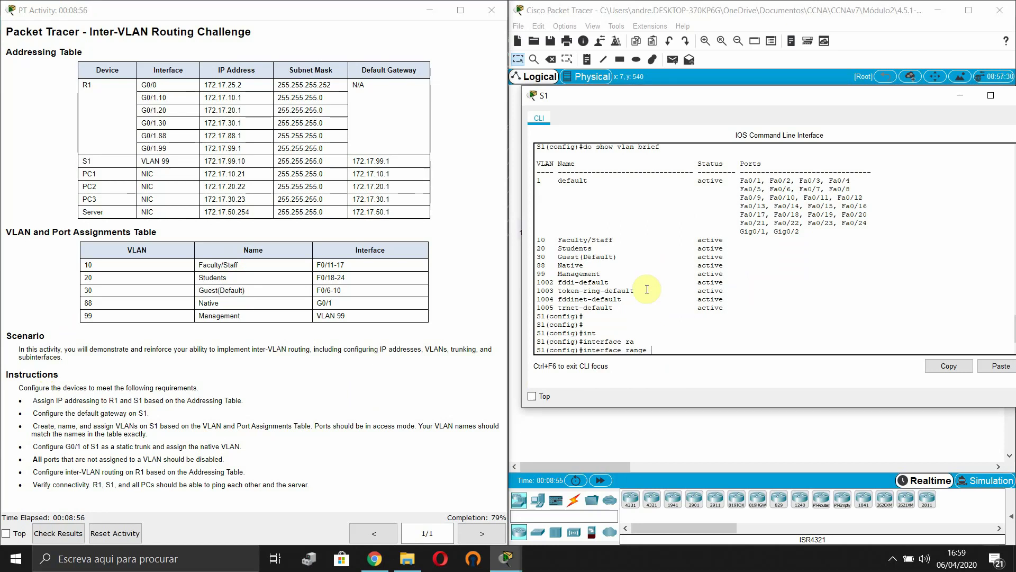
text(fas)
key(Tab)
text(0)
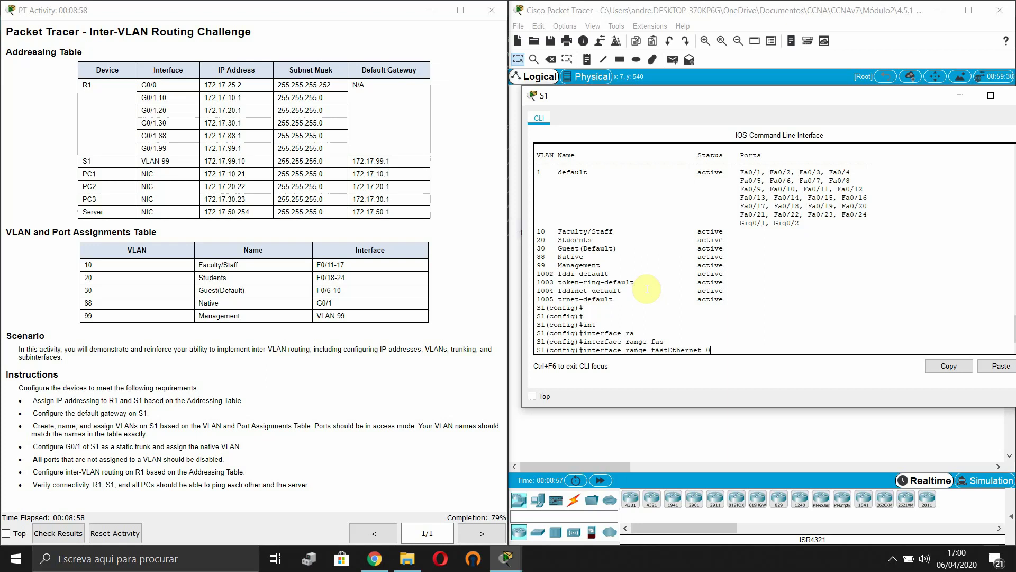
text(/11 - fas)
key(Tab)
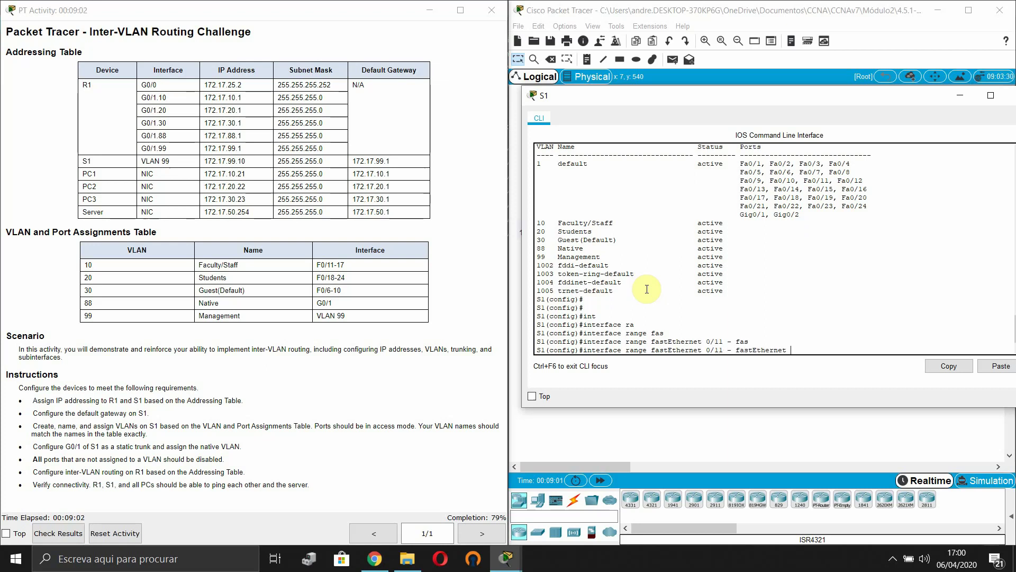
text(0/17)
key(Return)
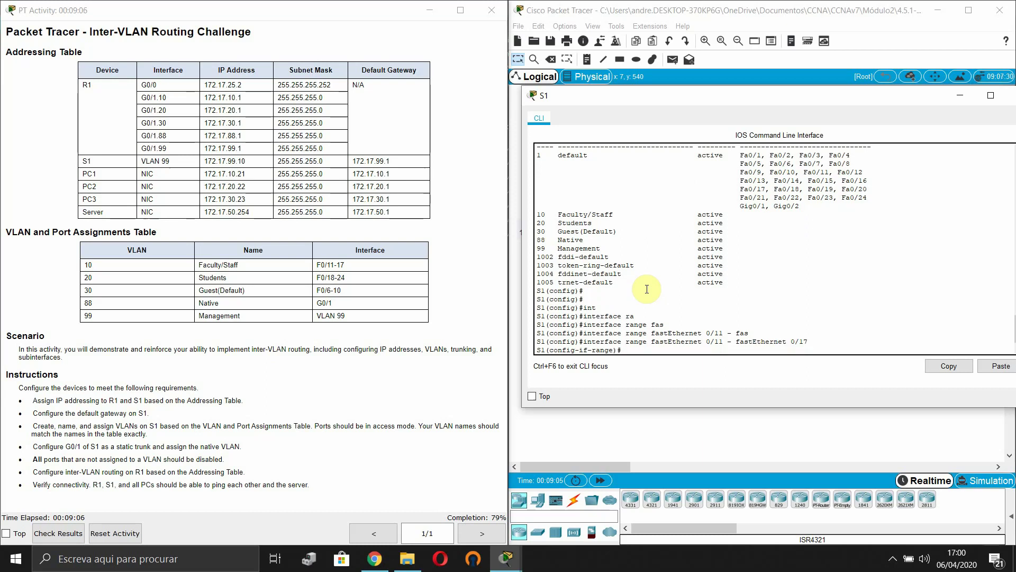
Make the selected ports access ports assigned to VLAN 10
text(swi)
key(Tab)
text(mo)
key(Tab)
text(ac)
key(Tab)
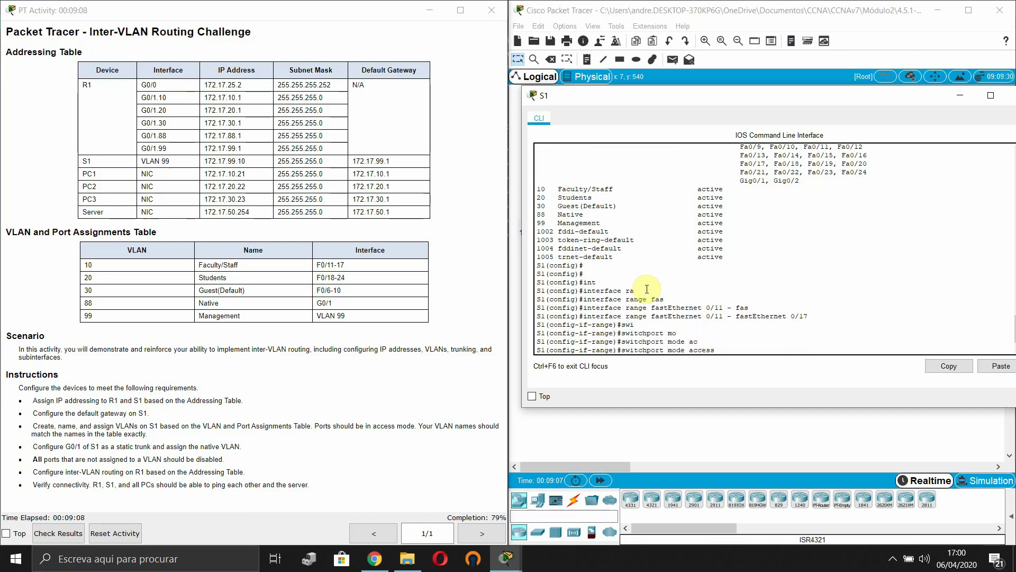
key(Return)
text(sw)
key(Tab)
text(ac)
key(Tab)
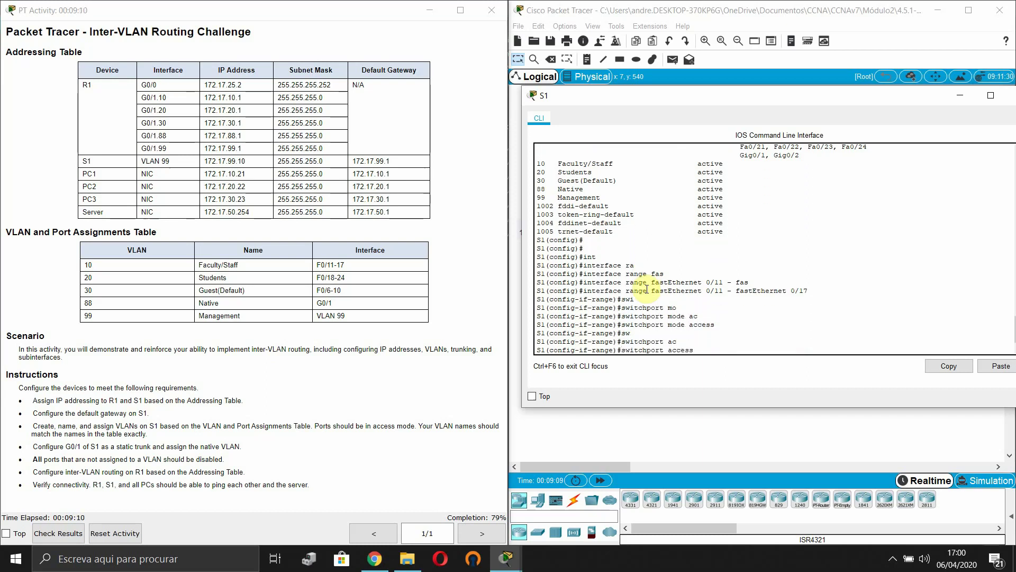
text(vl)
key(Tab)
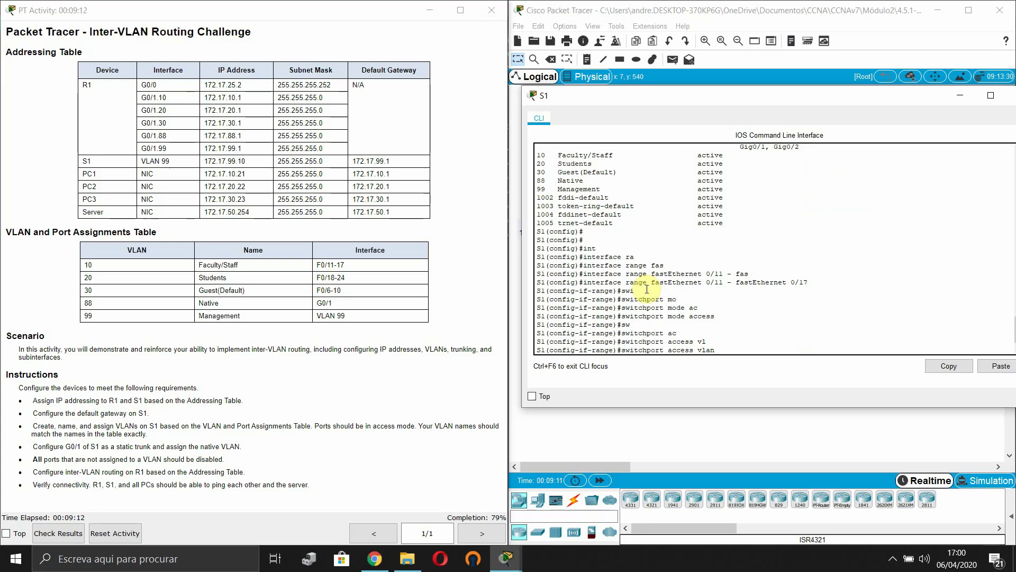
text(10)
key(Return)
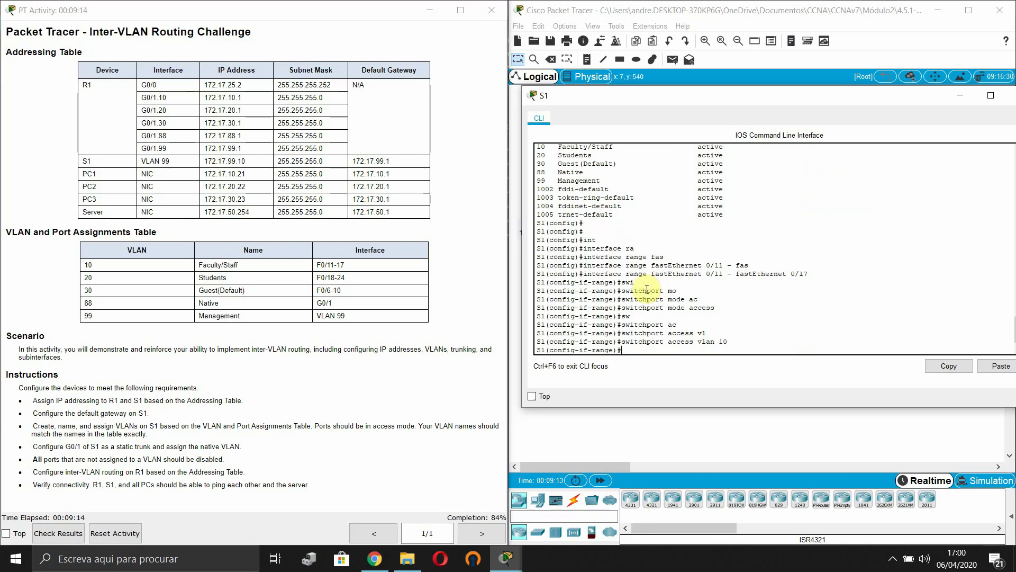
Enable the ports with no shutdown and return to global configuration
text(no shu)
key(Tab)
key(Return)
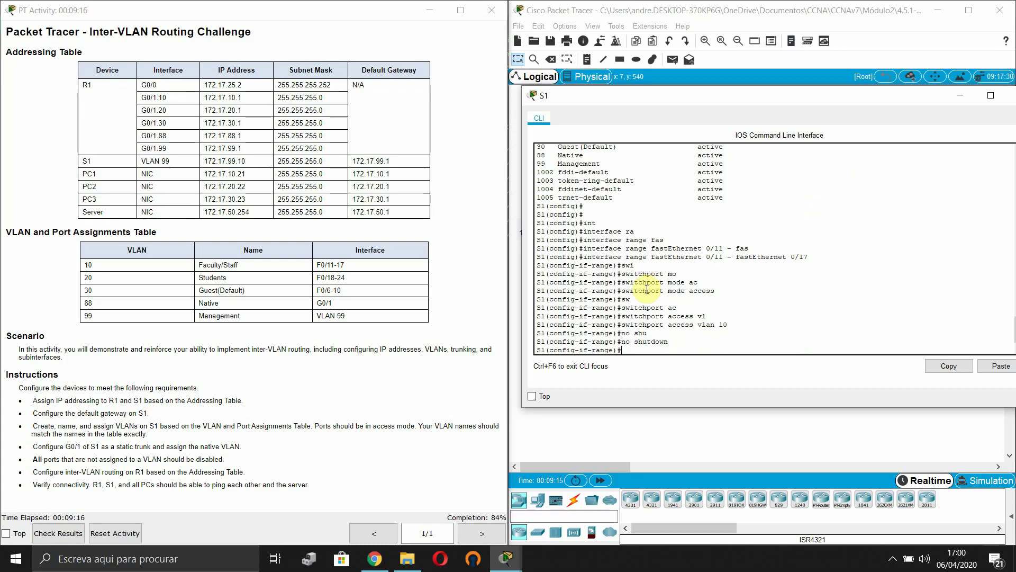
key(Return)
key(Return)
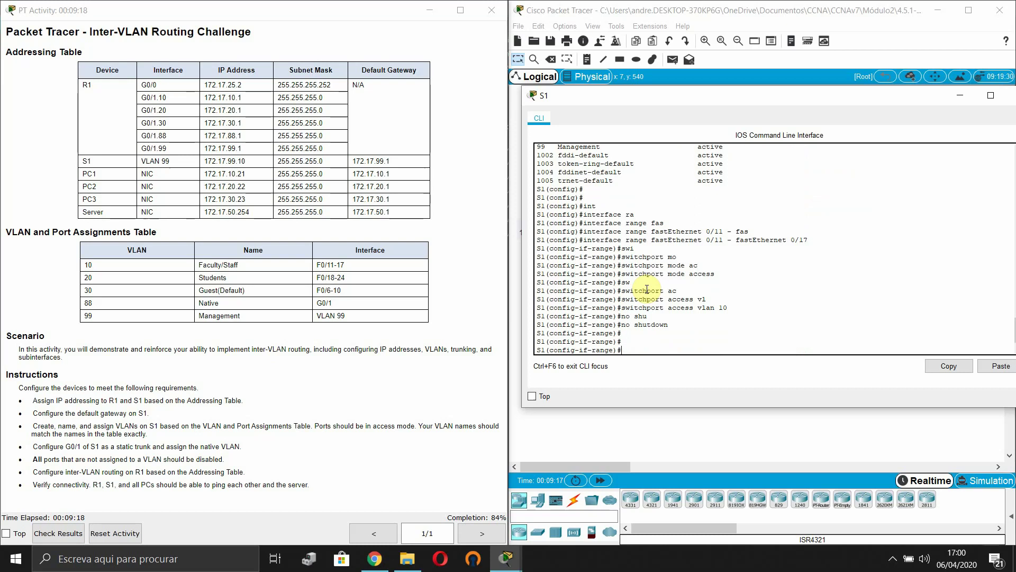
text(exi)
key(Tab)
key(Return)
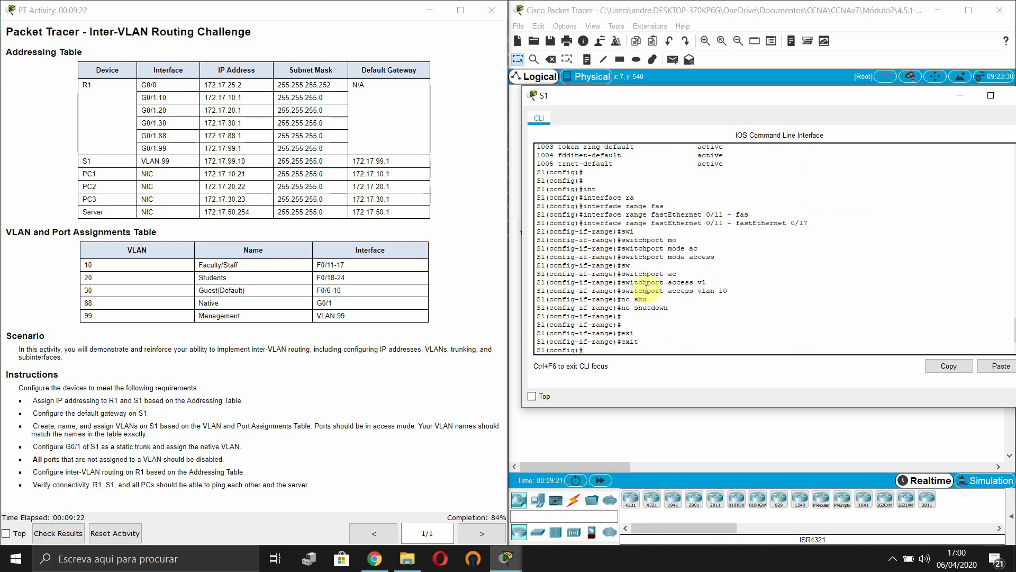
On S1, select the interface range fa0/18 - fa0/24
text(int)
key(Tab)
text(r)
key(Tab)
text(fas)
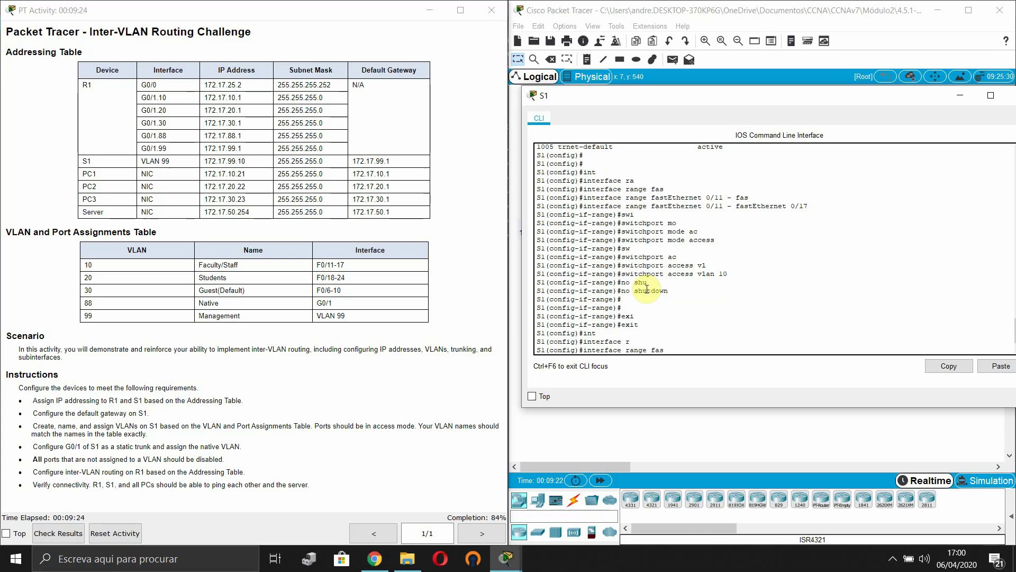
key(Tab)
text(0/)
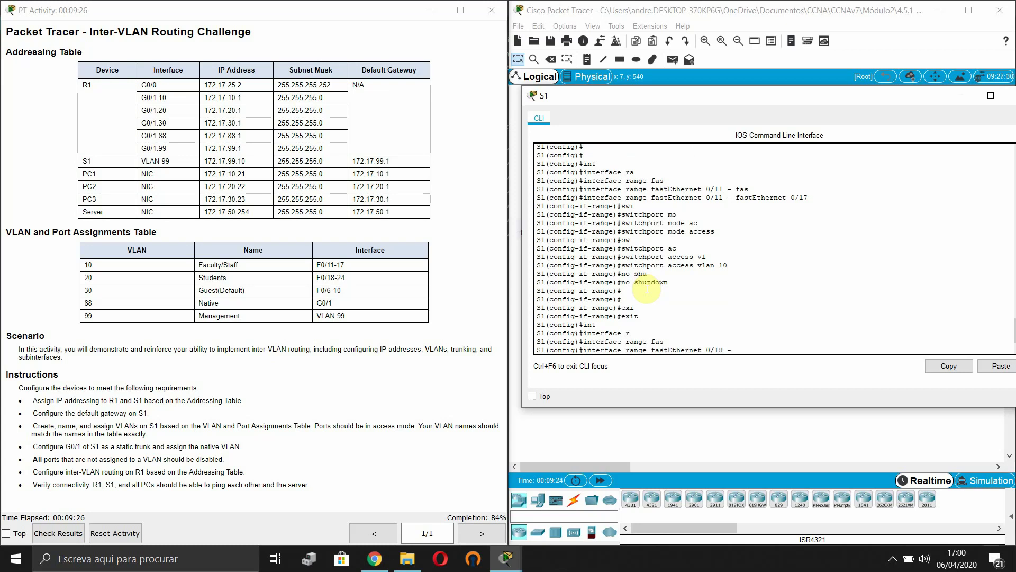
text(18 - fas)
key(Tab)
text(0)
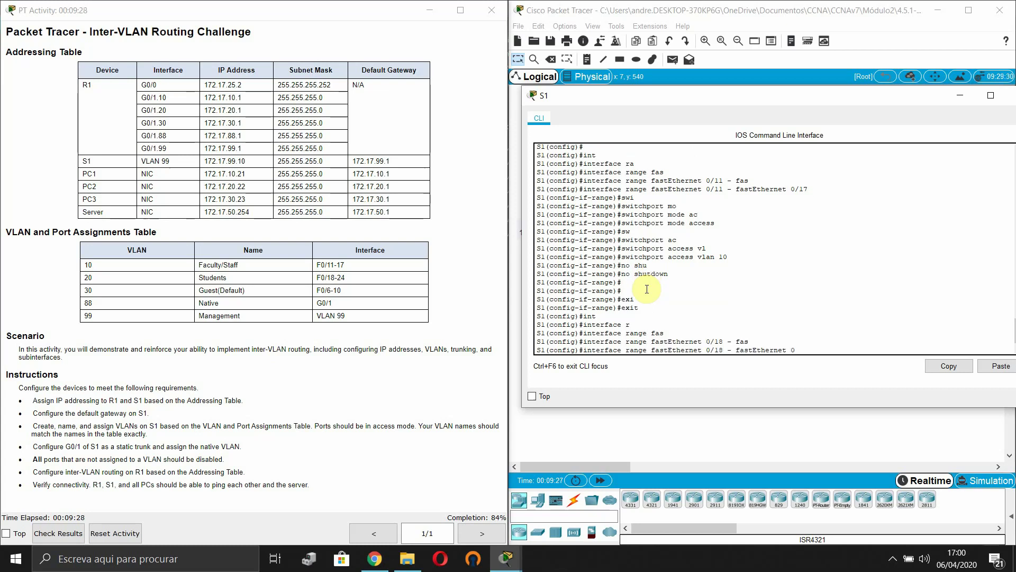
text(/24)
key(Return)
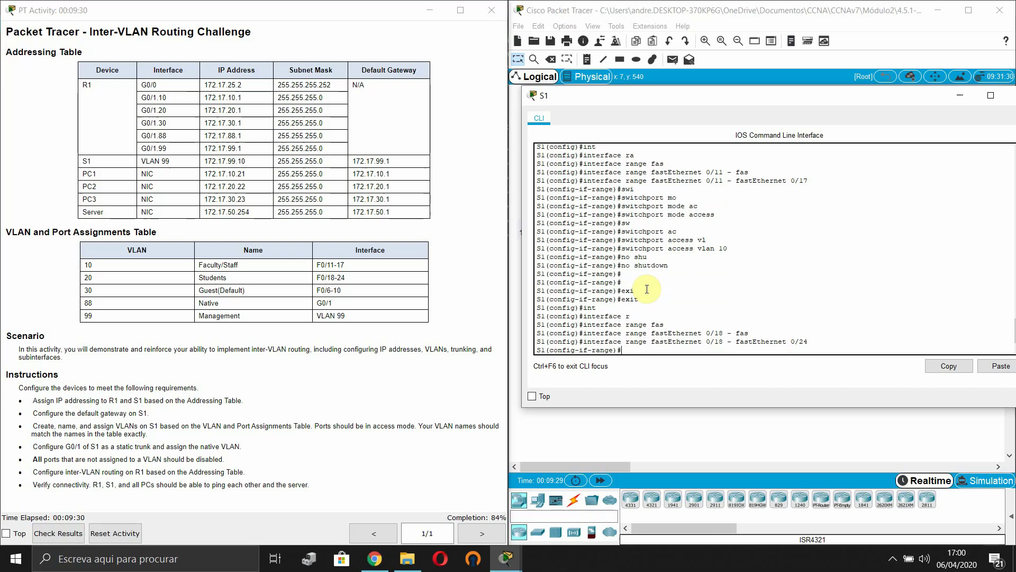
Set ports Fa0/18–24 to switchport mode access
text(sww)
key(Tab)
key(BackSpace)
text(i)
key(Tab)
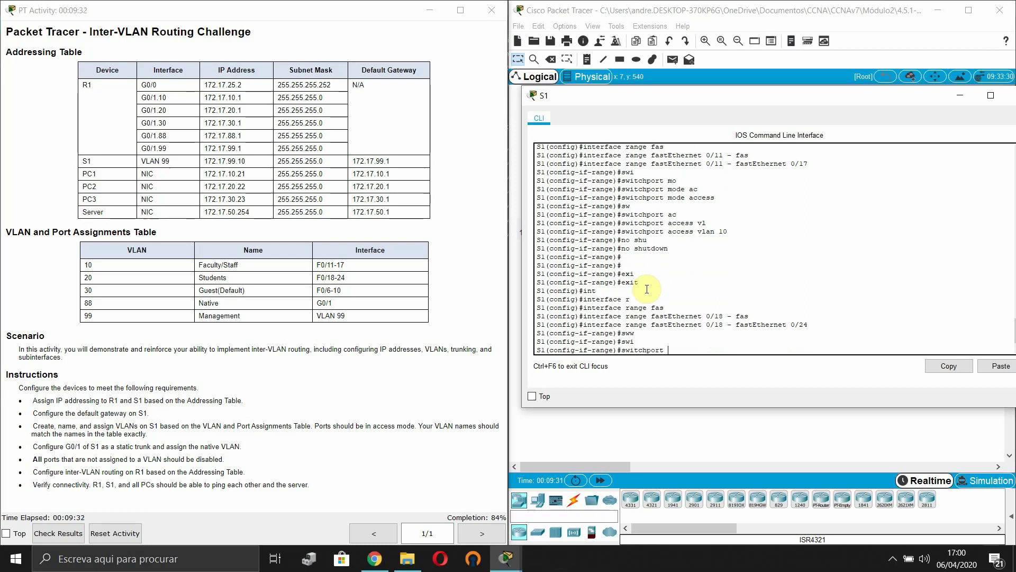
text(mo)
key(Tab)
text(ac)
key(Tab)
key(Return)
Assign ports Fa0/18–24 to access VLAN 20
text(sw)
key(Tab)
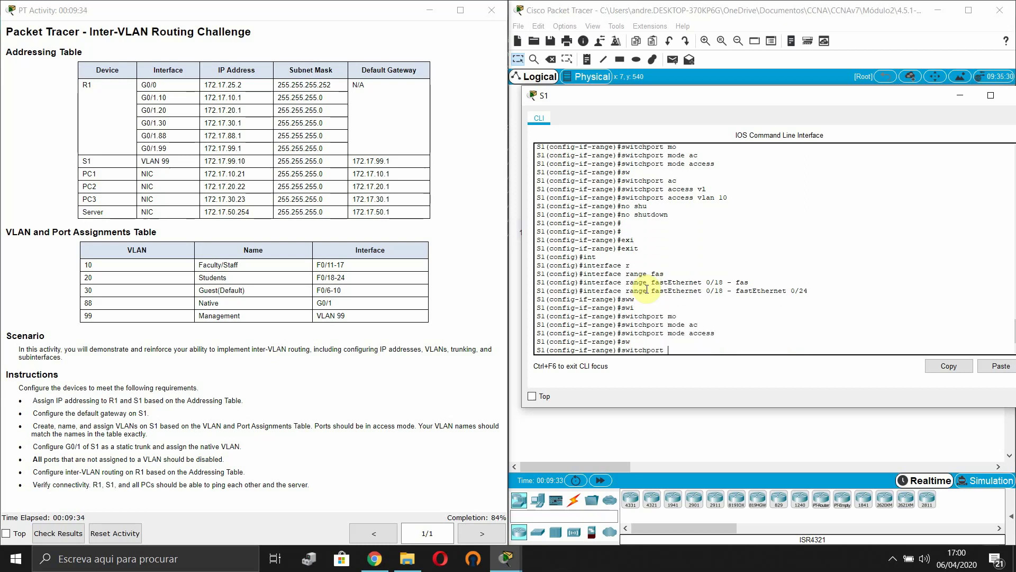
text(ac)
key(Tab)
text(v)
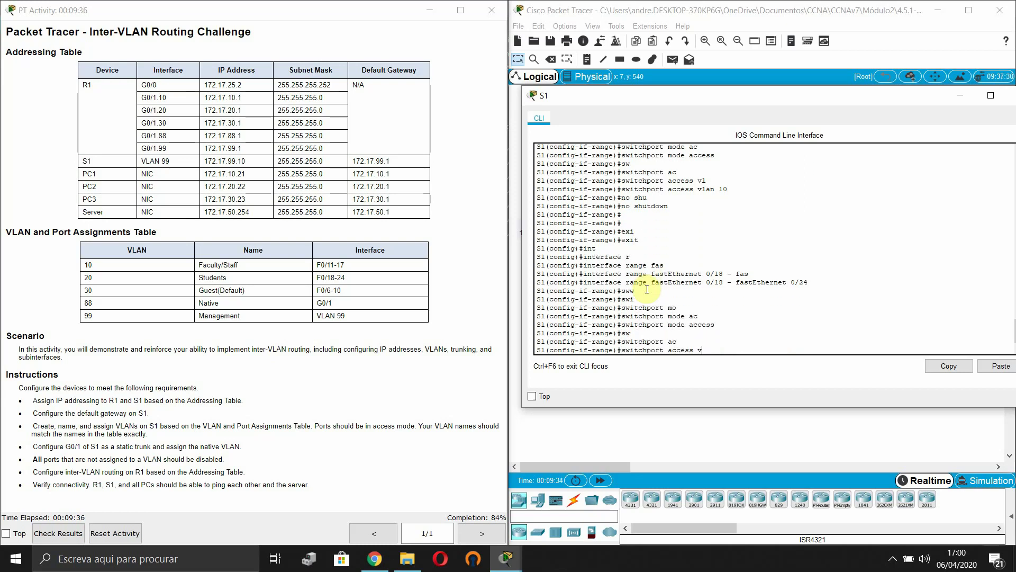
key(Tab)
text(20)
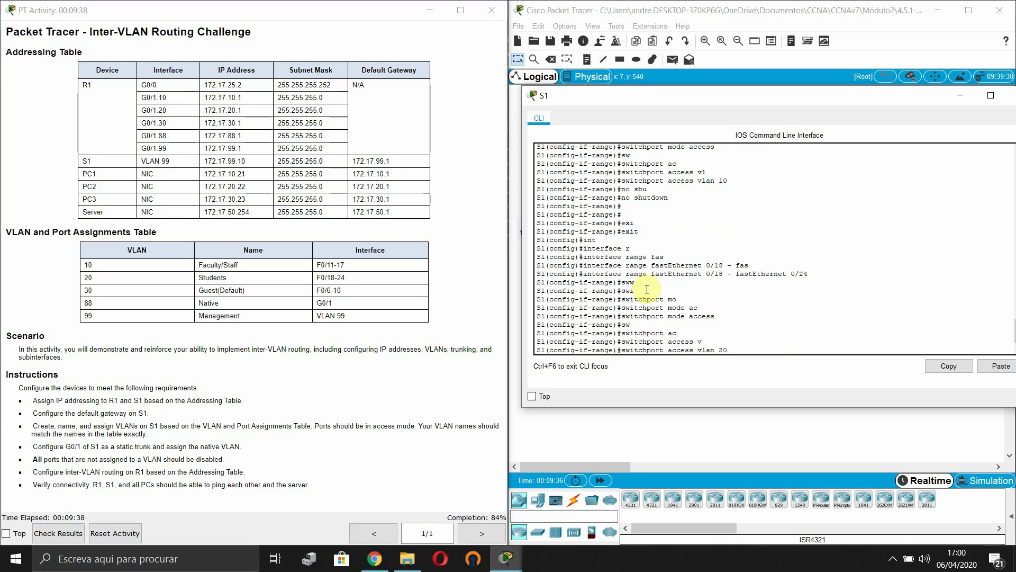
key(Return)
Enable the ports with no shutdown and exit to global configuration
text(no shu)
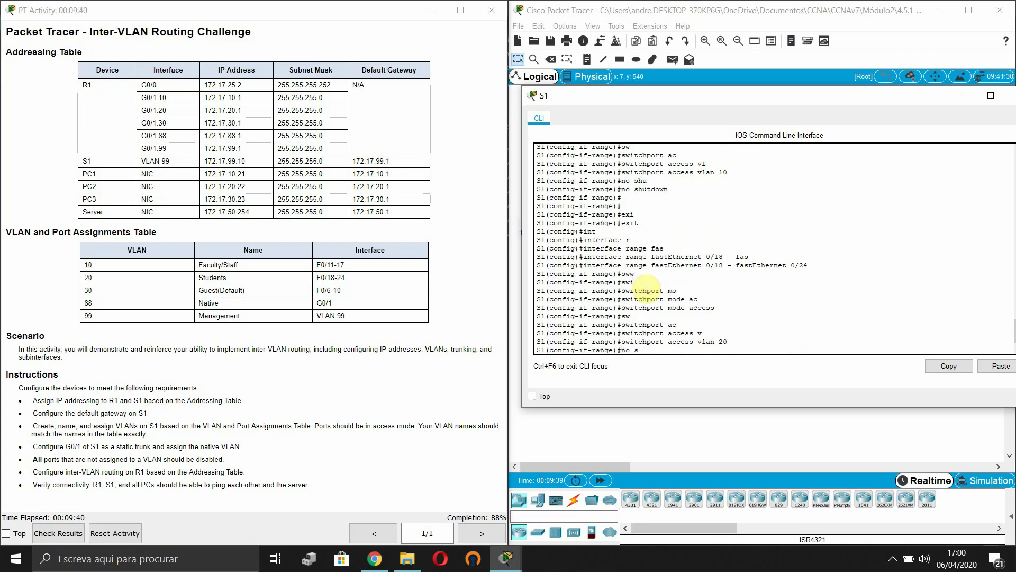
key(Tab)
key(Return)
key(Return)
key(Return)
text(exi)
key(Tab)
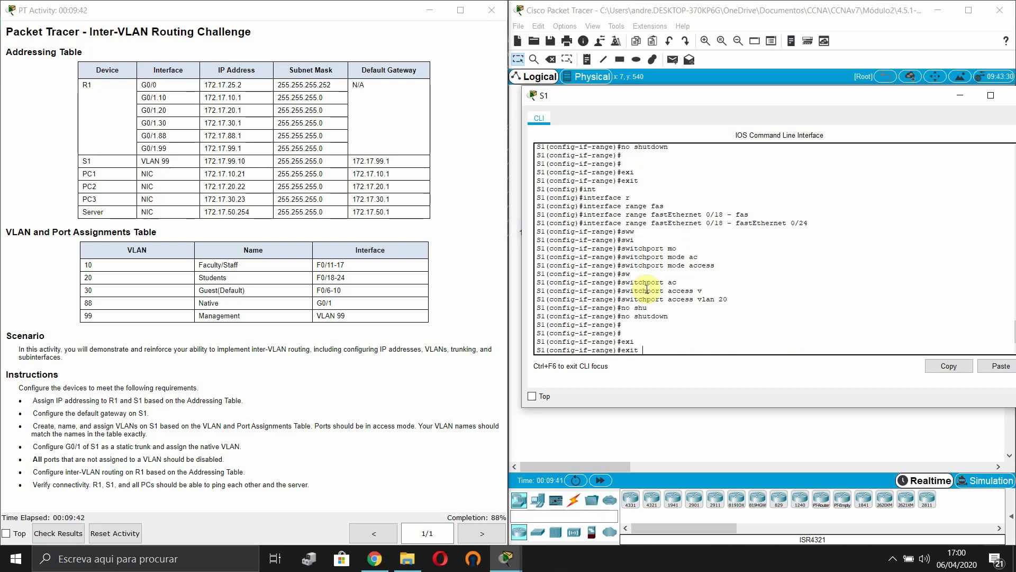
key(Return)
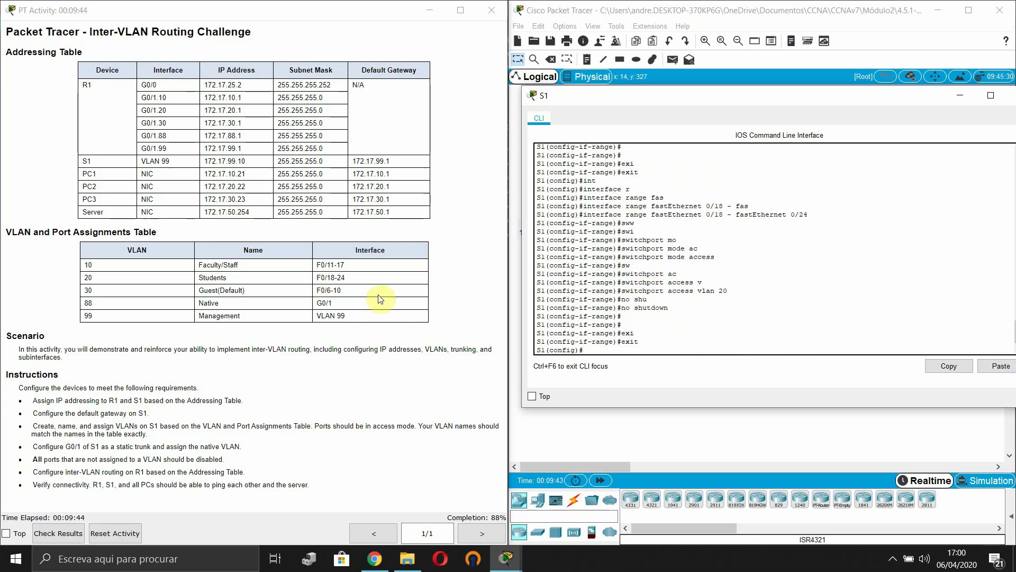
On S1, select the interface range fa0/6 - fa0/10
text(fa)
key(BackSpace)
key(BackSpace)
key(BackSpace)
text(int)
key(Tab)
text(ra)
key(Tab)
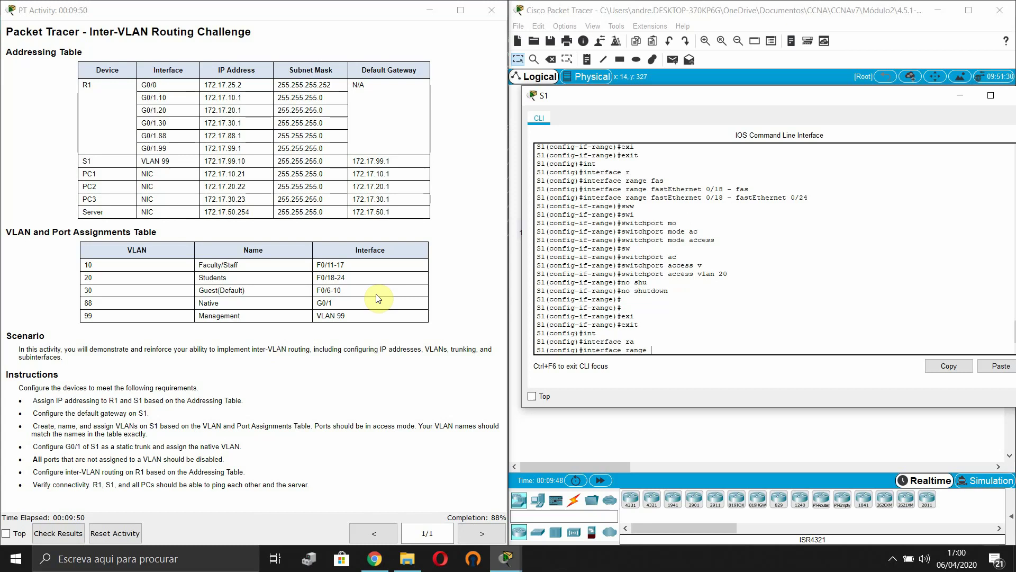
text(fas)
key(Tab)
text(0/)
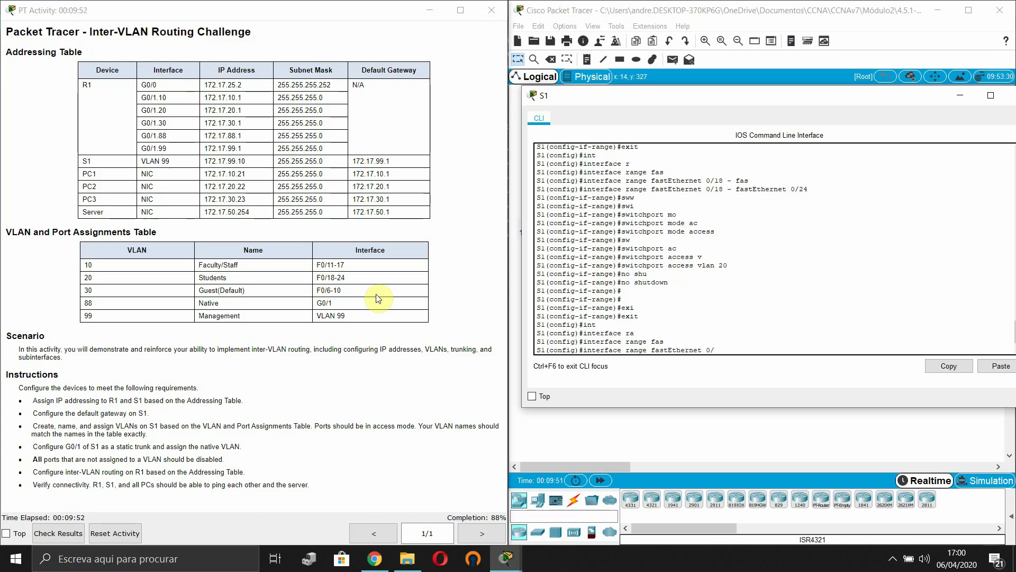
text(6 - fs)
key(Tab)
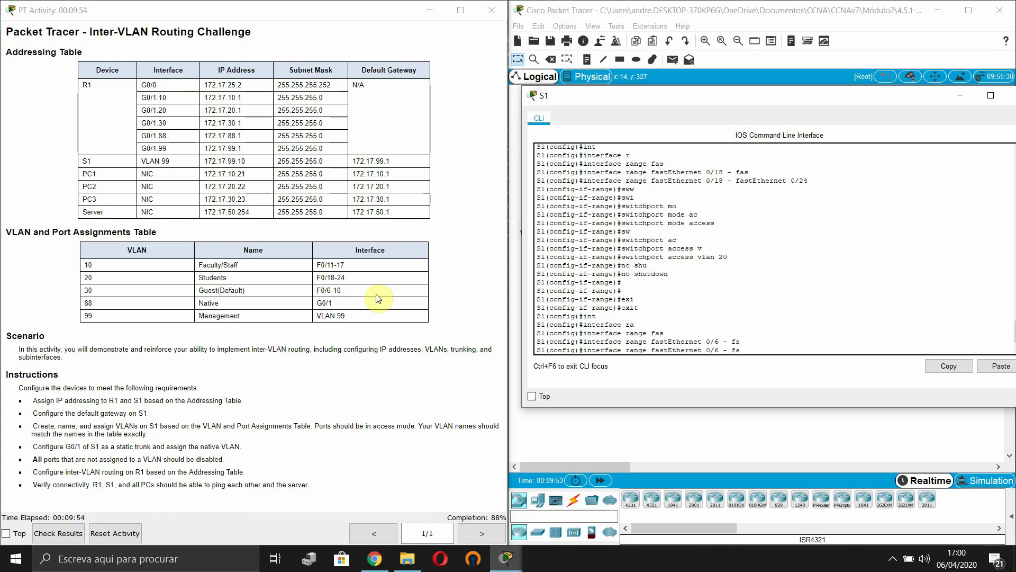
key(BackSpace)
text(as)
key(Tab)
text(0)
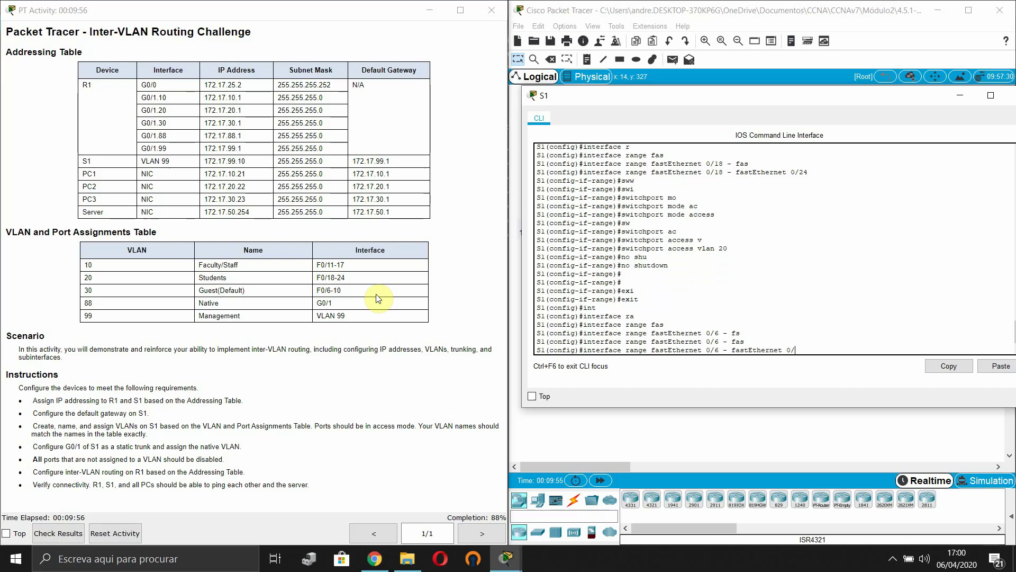
text(/10)
key(Return)
Set ports Fa0/6–10 to switchport mode access
text(sw)
key(Tab)
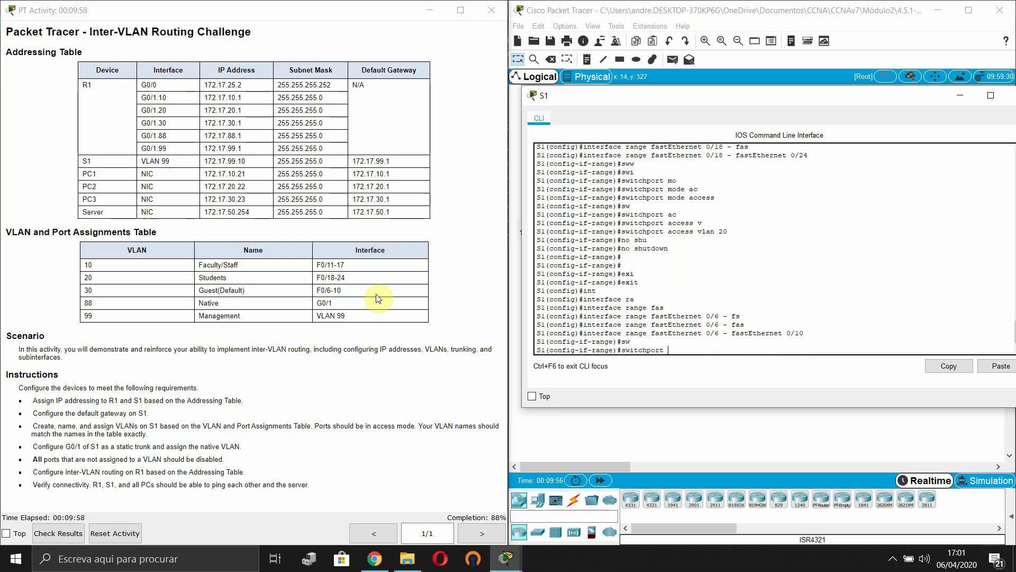
text(m)
key(Tab)
text(ac)
key(Tab)
key(Return)
Assign ports Fa0/6–10 to access VLAN 30
text(sw)
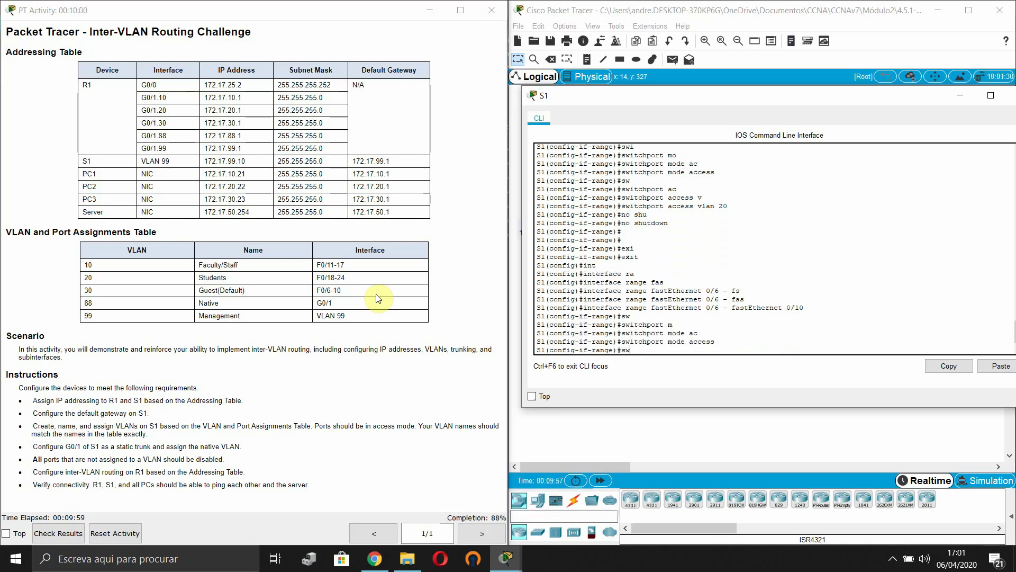
key(Tab)
text(ac)
key(Tab)
text(v)
key(Tab)
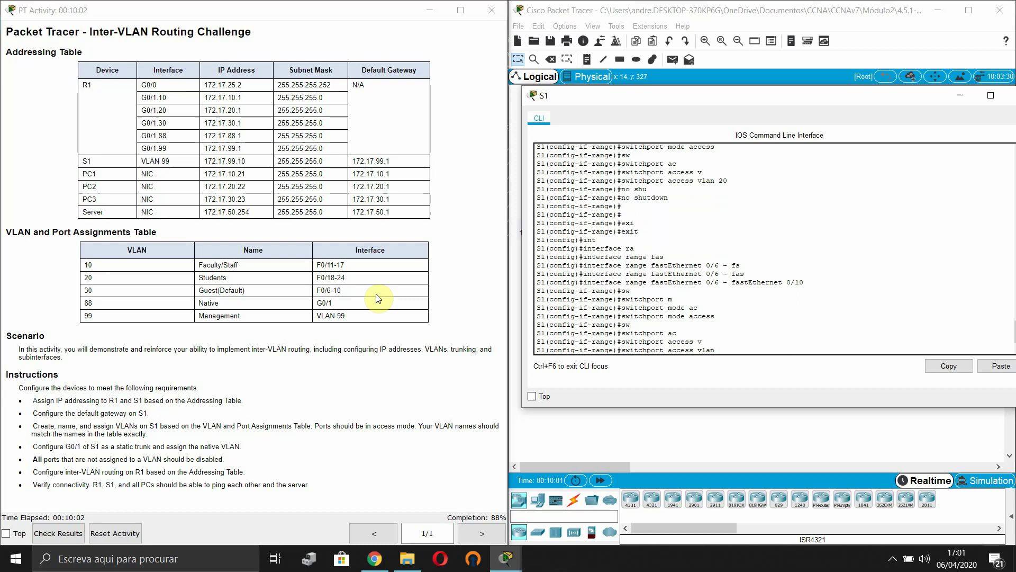
text(30)
key(Return)
Enable the ports with no shutdown and exit the interface range
text(no shu)
key(Tab)
key(Return)
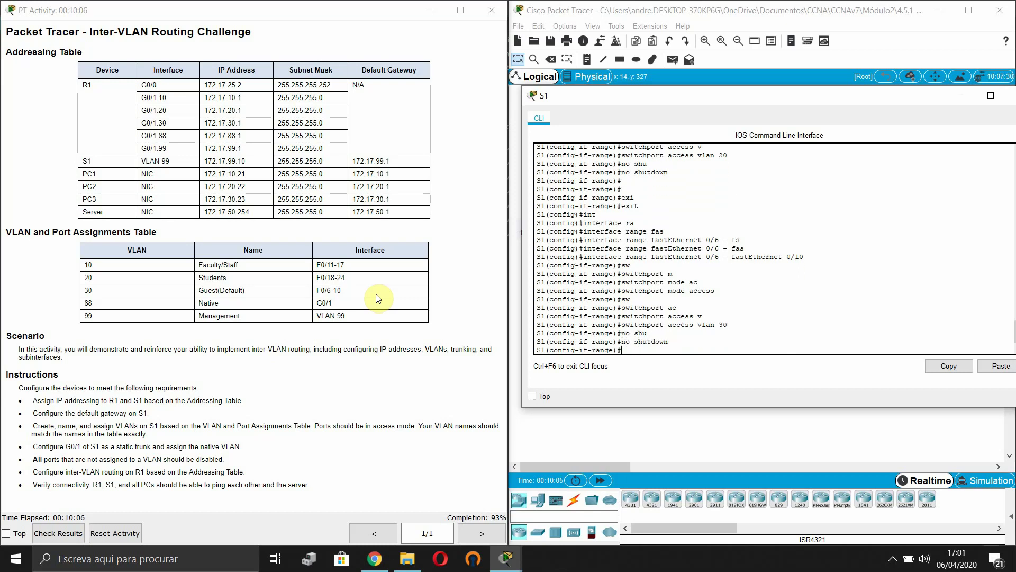
text(exi)
key(Tab)
key(Return)
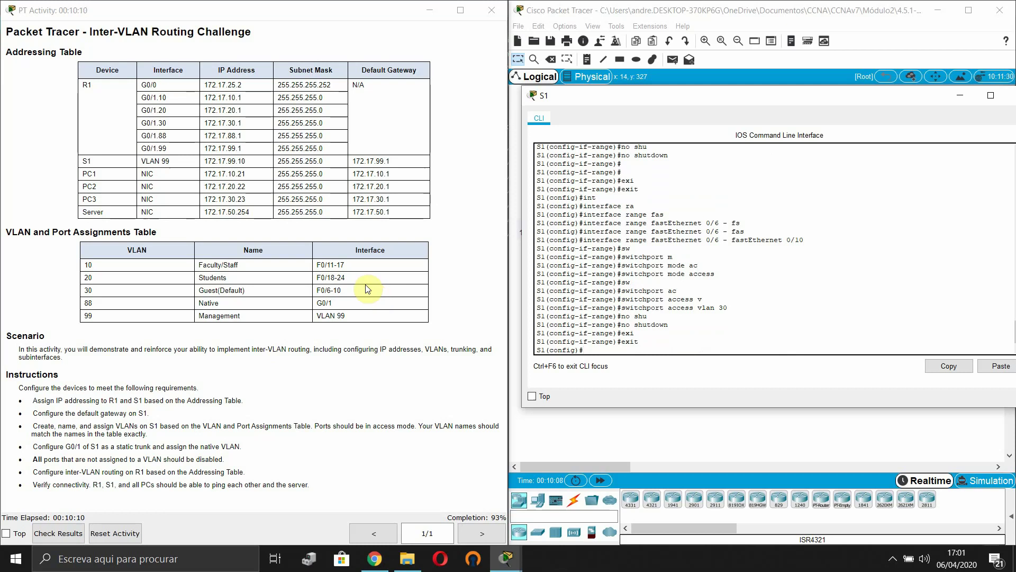
On S1, enter configuration for interface gigabitEthernet 0/1
text(int)
key(Tab)
text(gi)
key(Tab)
text(0)
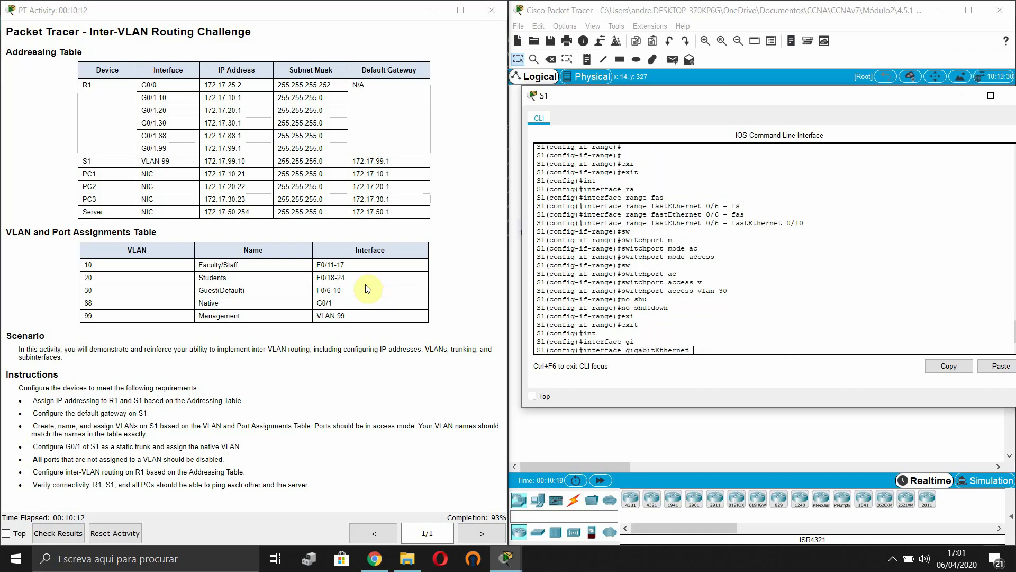
text(/1)
key(Return)
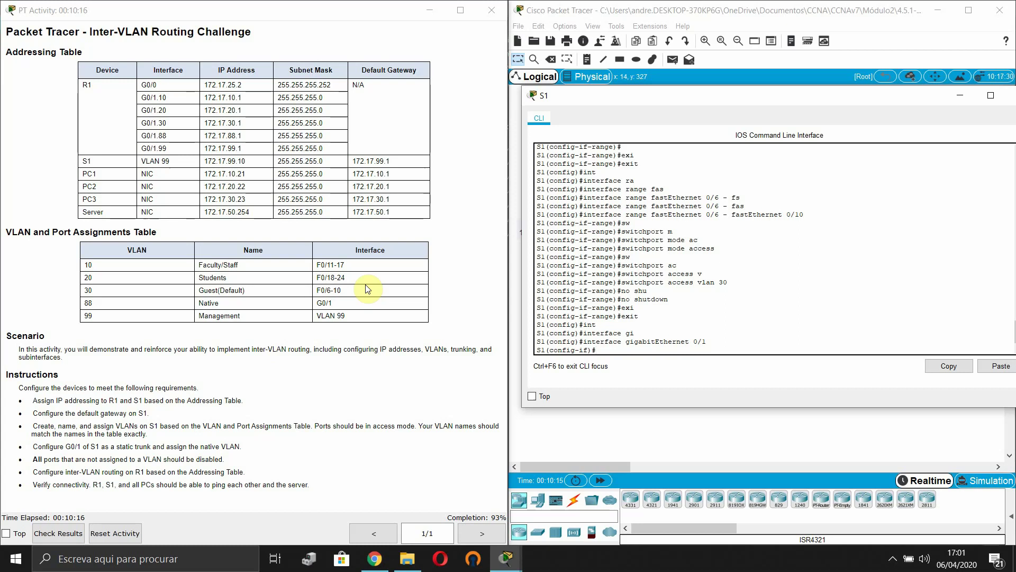
Set G0/1 to switchport mode access
text(sw)
key(Tab)
text(mo)
key(Tab)
text(ac)
key(Tab)
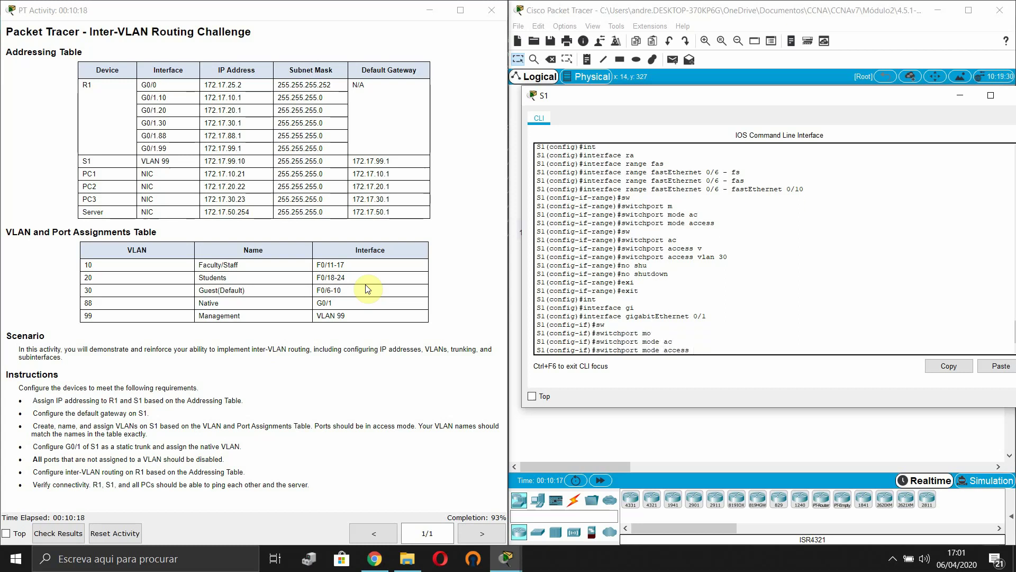
key(Return)
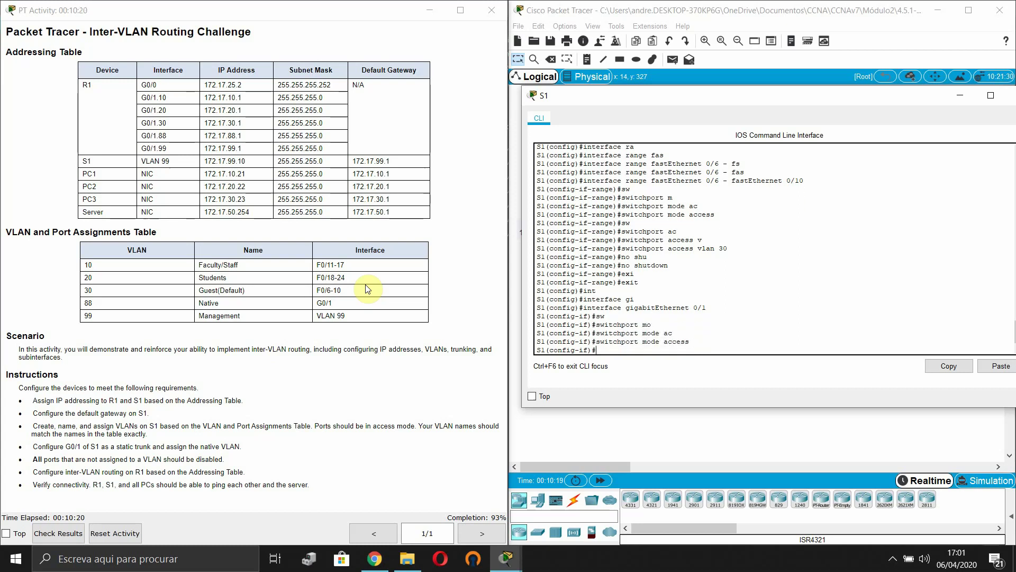
Assign G0/1 to access VLAN 88
text(sw)
key(Tab)
text(ac)
key(Tab)
text(v)
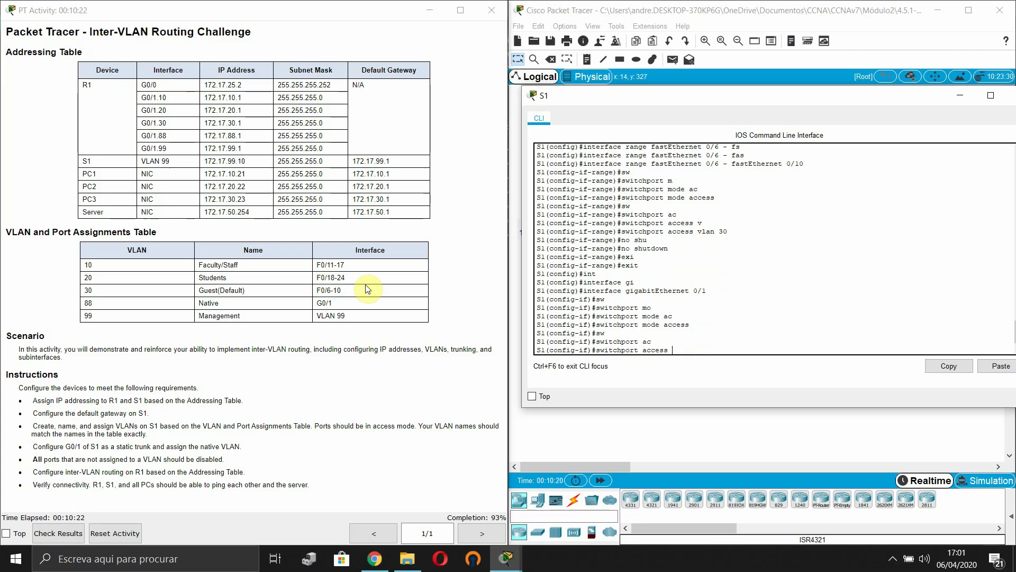
key(Tab)
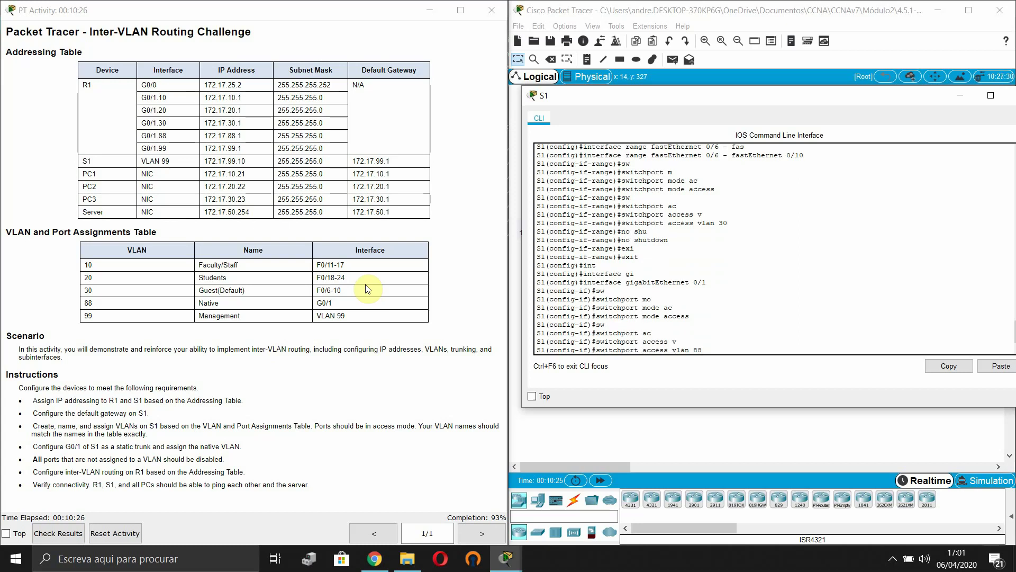
text(88 na)
key(Tab)
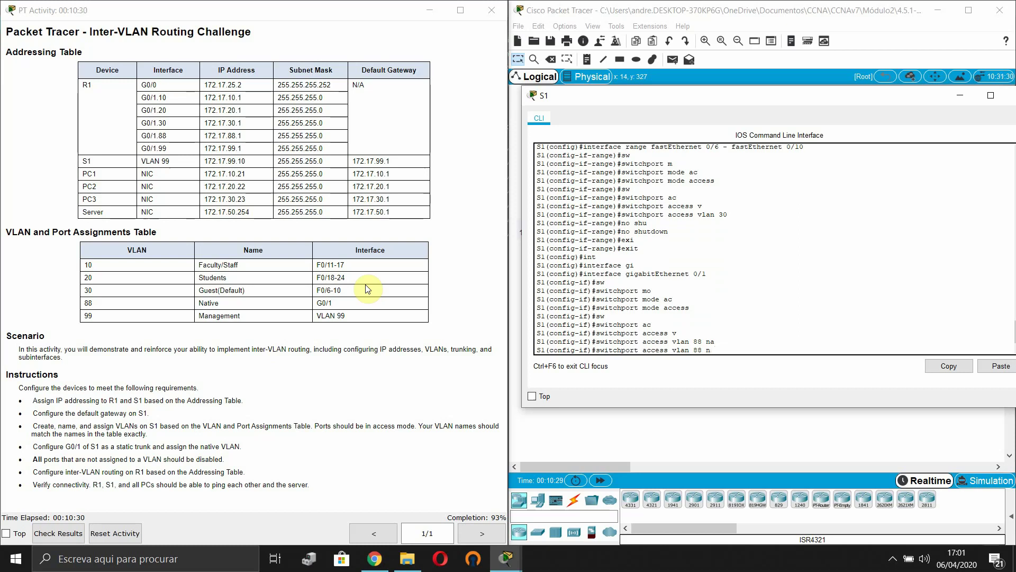
key(BackSpace)
key(Return)
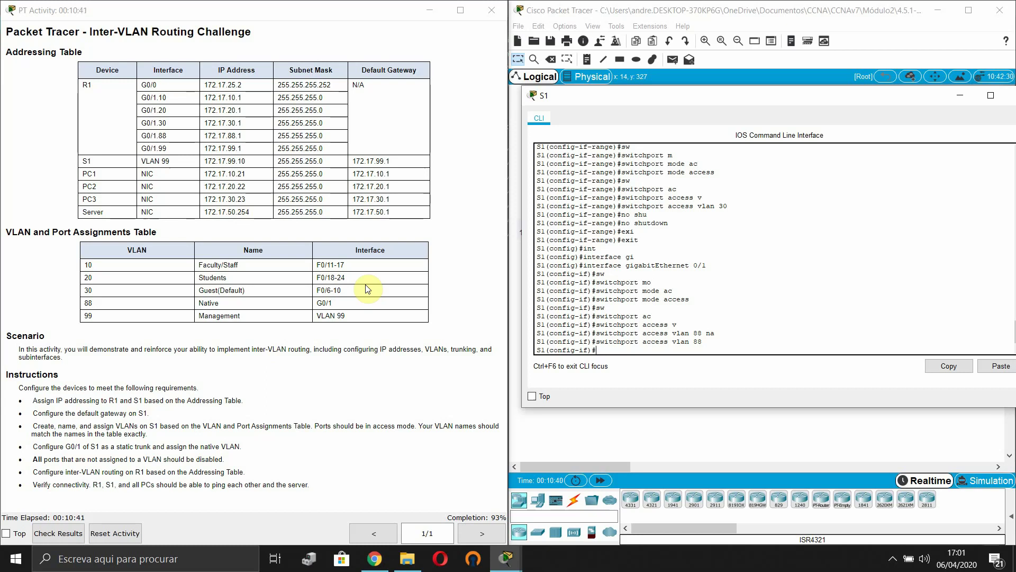
Enable G0/1 with no shutdown, then browse the command history
text(no shu)
key(Tab)
key(Return)
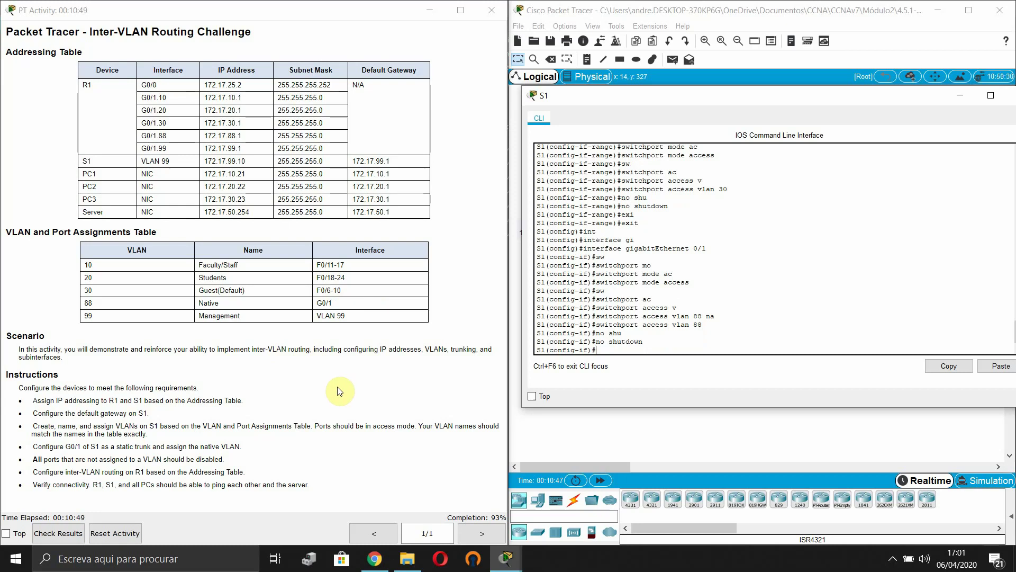
key(Up)
key(Up)
text(?)
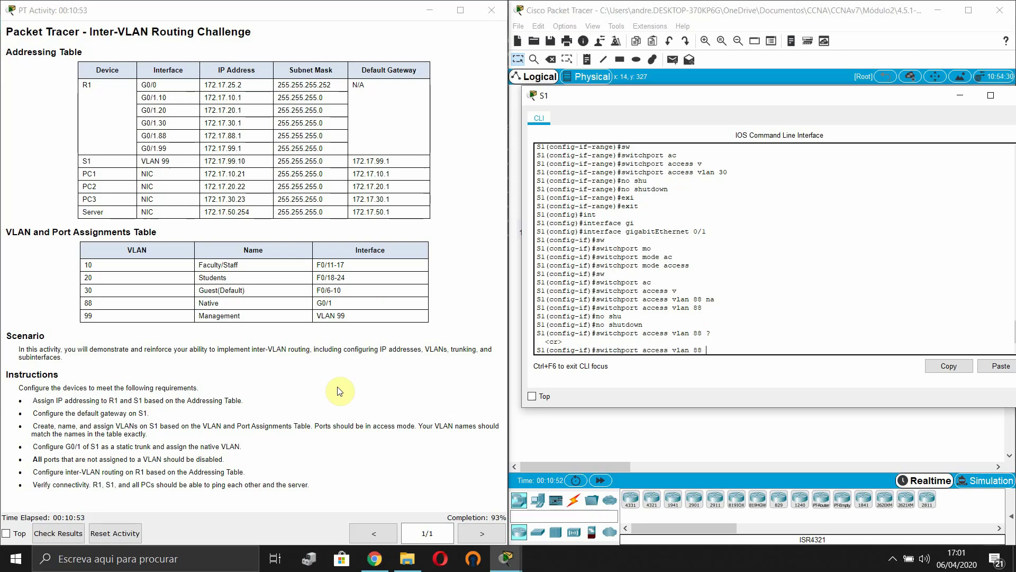
key(Down)
key(Up)
key(Up)
key(Down)
key(Down)
key(Up)
key(Down)
key(Down)
Check ? help for switchport access vlan 88, discard it, and exit to global configuration
text(swi)
key(Tab)
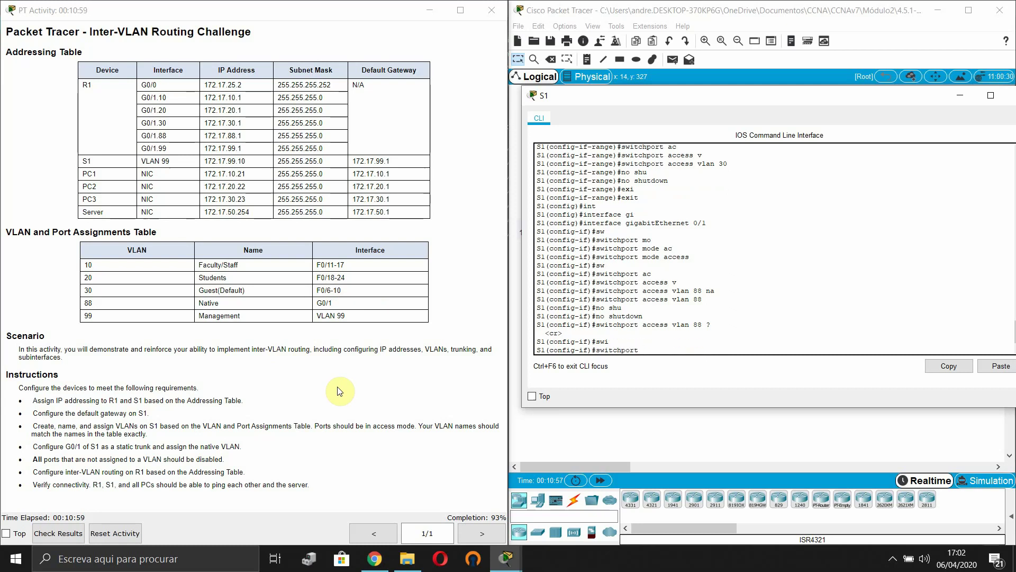
text(?)
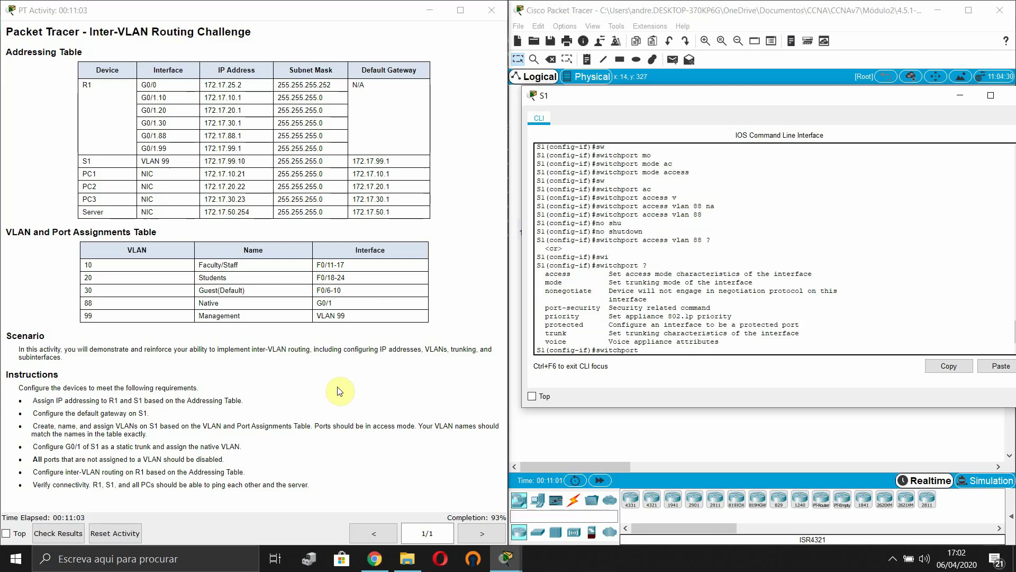
text(ac)
key(Tab)
text(?)
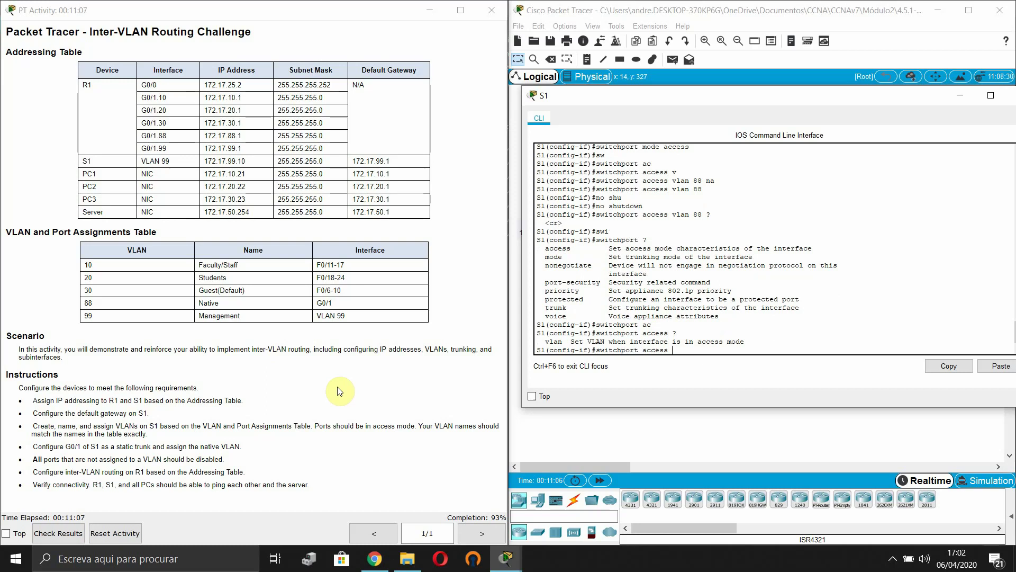
text(vl)
key(Tab)
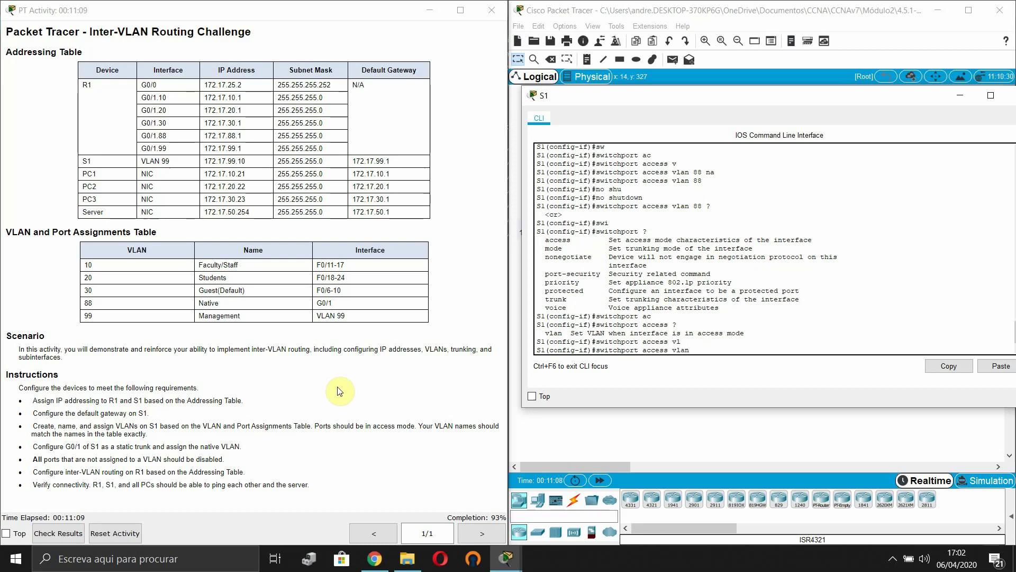
text(?88 ?)
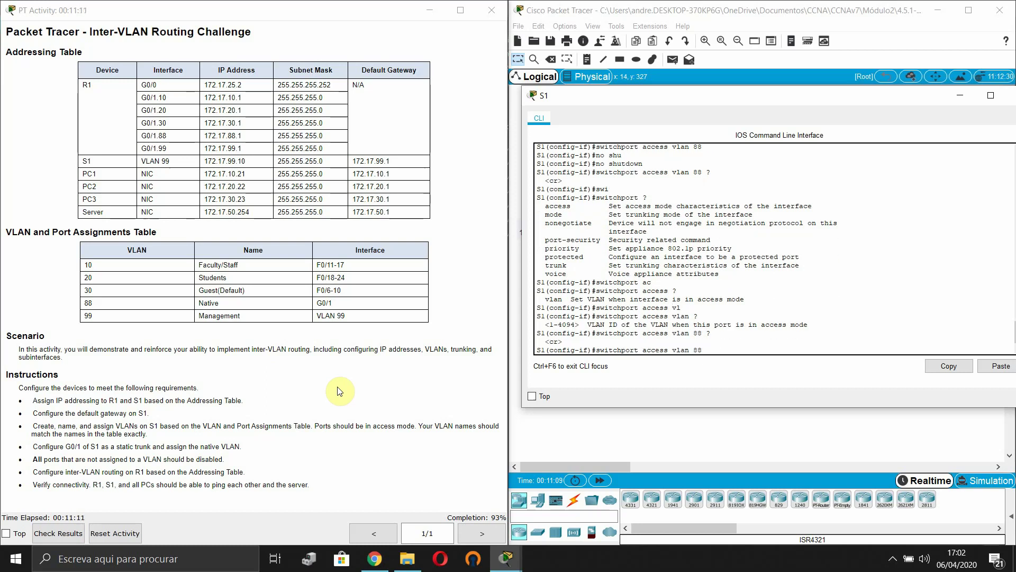
key(BackSpace)
key(BackSpace)
key(BackSpace)
key(BackSpace)
key(BackSpace)
key(BackSpace)
key(BackSpace)
key(BackSpace)
key(BackSpace)
key(BackSpace)
key(BackSpace)
key(BackSpace)
key(BackSpace)
key(BackSpace)
key(BackSpace)
key(BackSpace)
key(BackSpace)
key(BackSpace)
key(BackSpace)
key(BackSpace)
key(Return)
key(Return)
key(Return)
text(exi)
key(Tab)
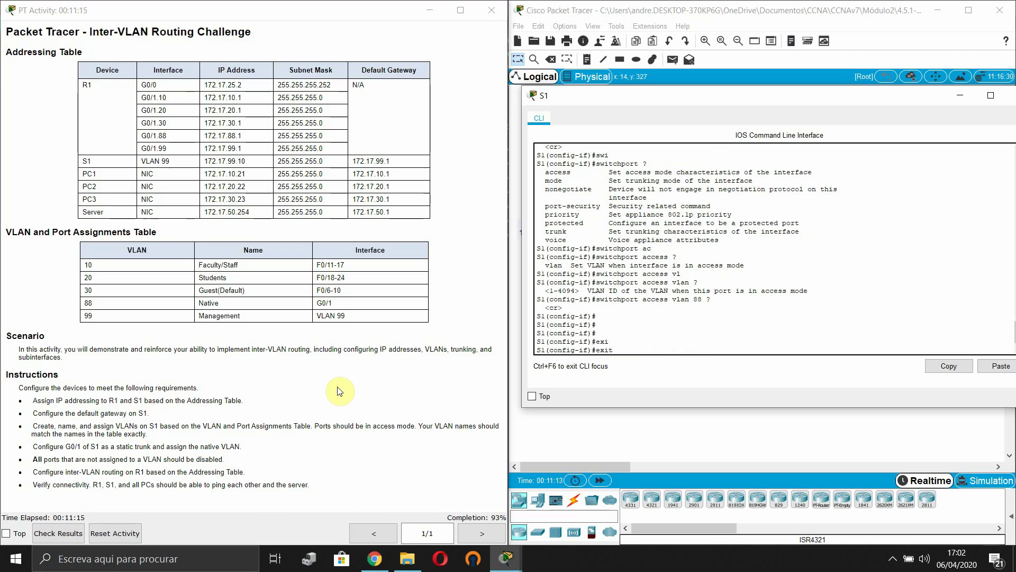
key(Return)
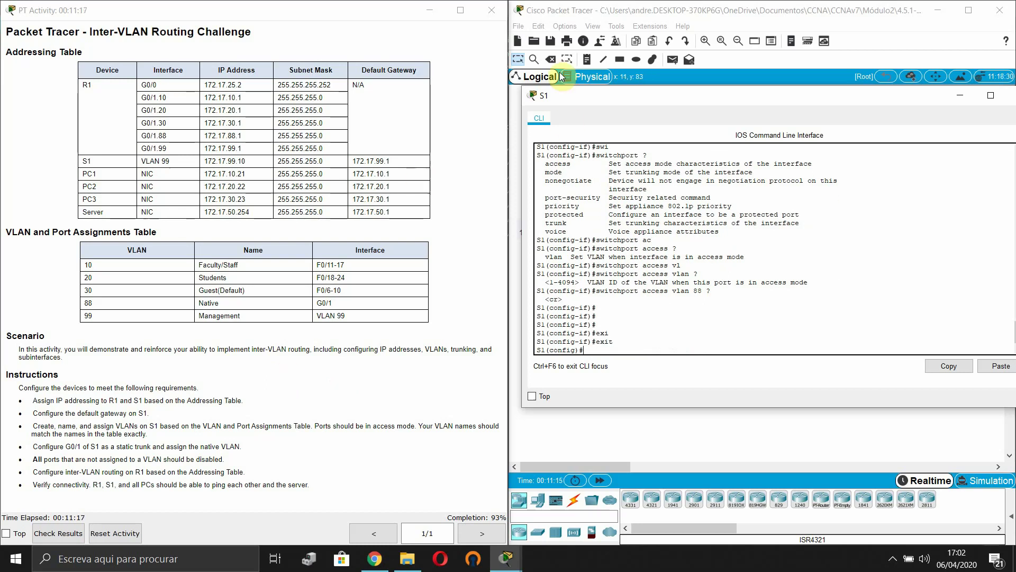
key(Return)
key(Return)
text(do sho)
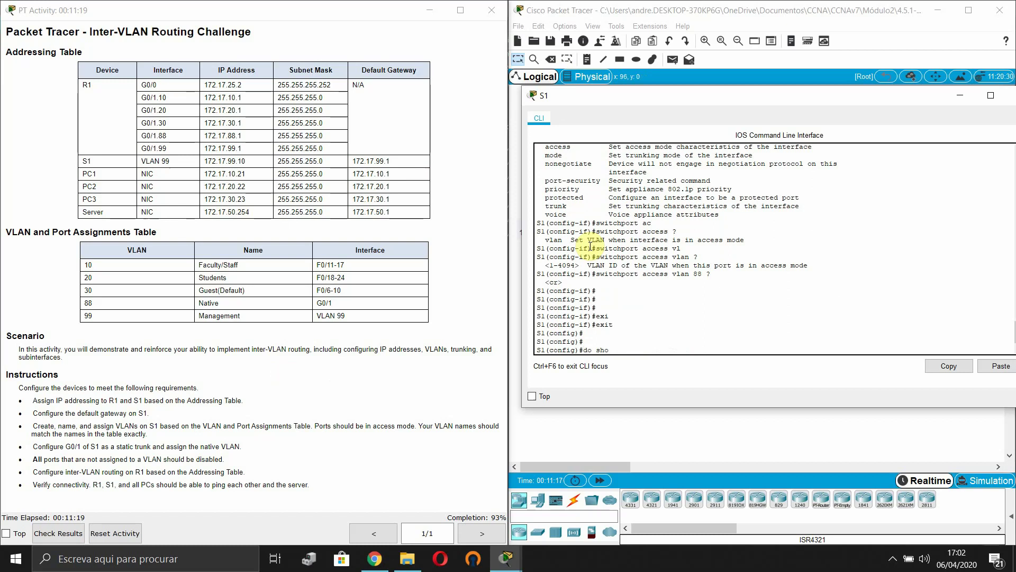
text(w vlan brief)
key(Return)
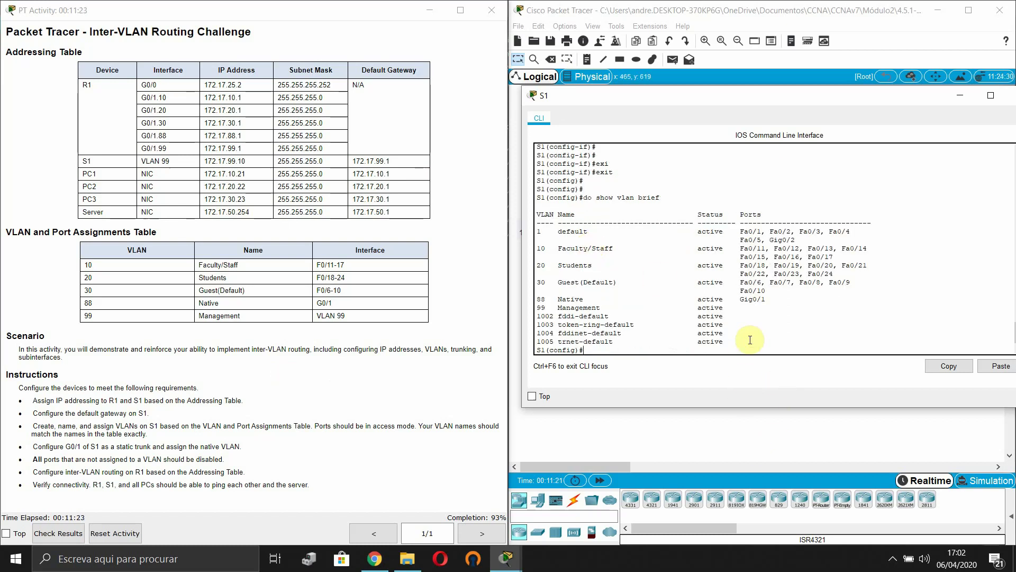
drag(766, 299, 532, 229)
click(766, 306)
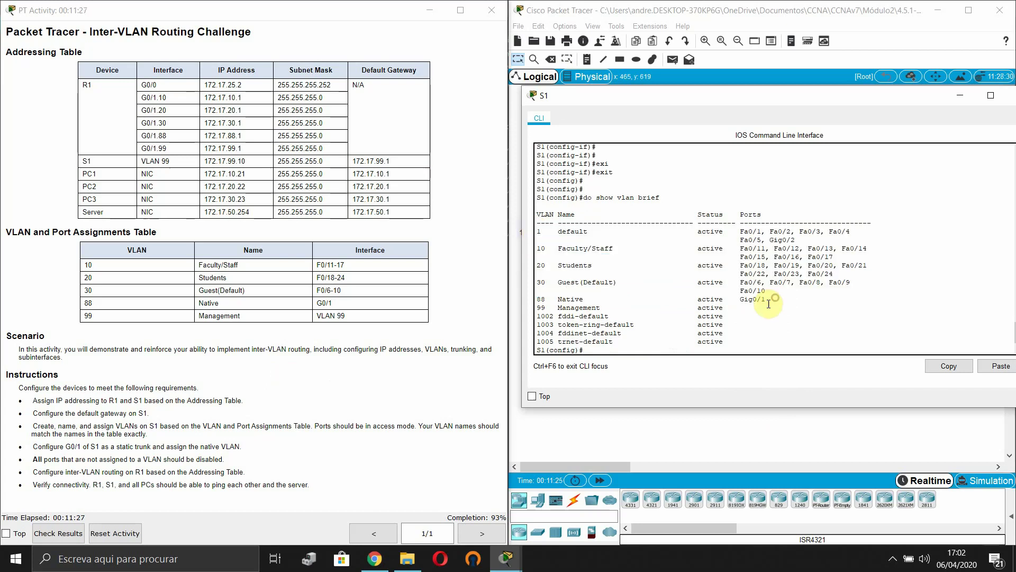
drag(745, 100, 733, 189)
drag(751, 168, 767, 143)
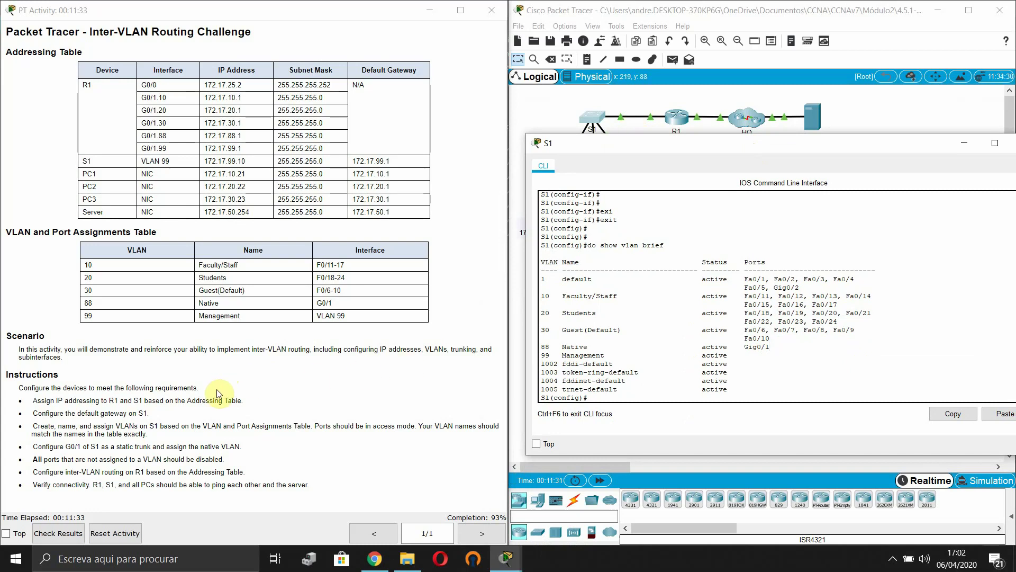
click(170, 423)
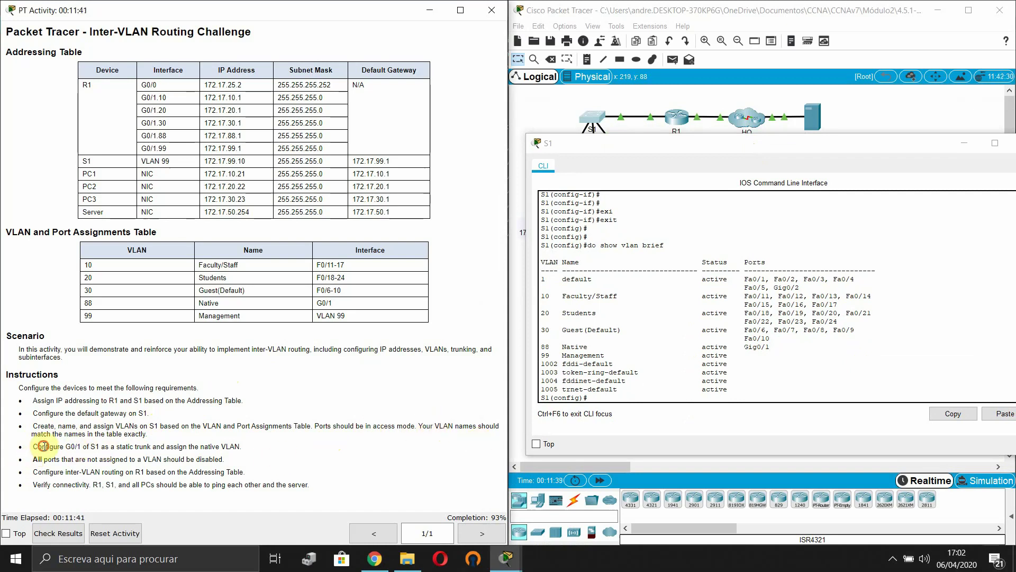
drag(42, 446, 82, 446)
click(92, 449)
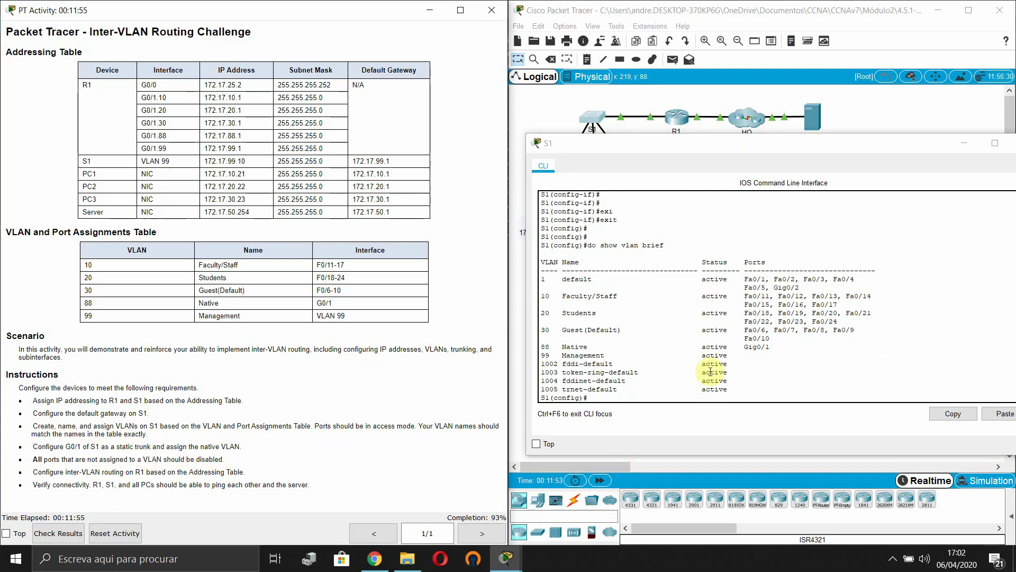
drag(762, 349, 672, 389)
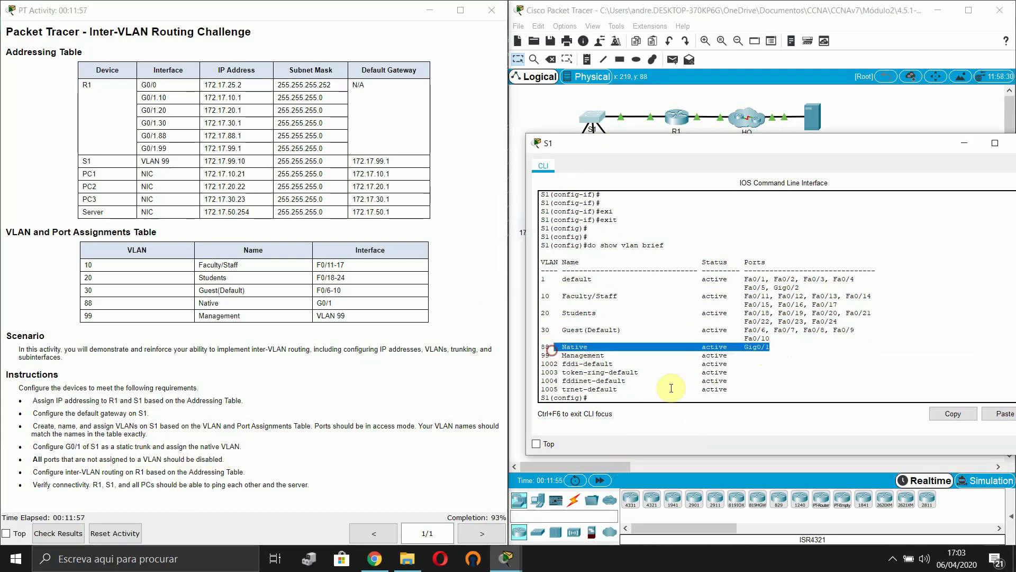
Enter interface configuration for S1's GigabitEthernet0/1
click(688, 394)
key(Return)
key(Return)
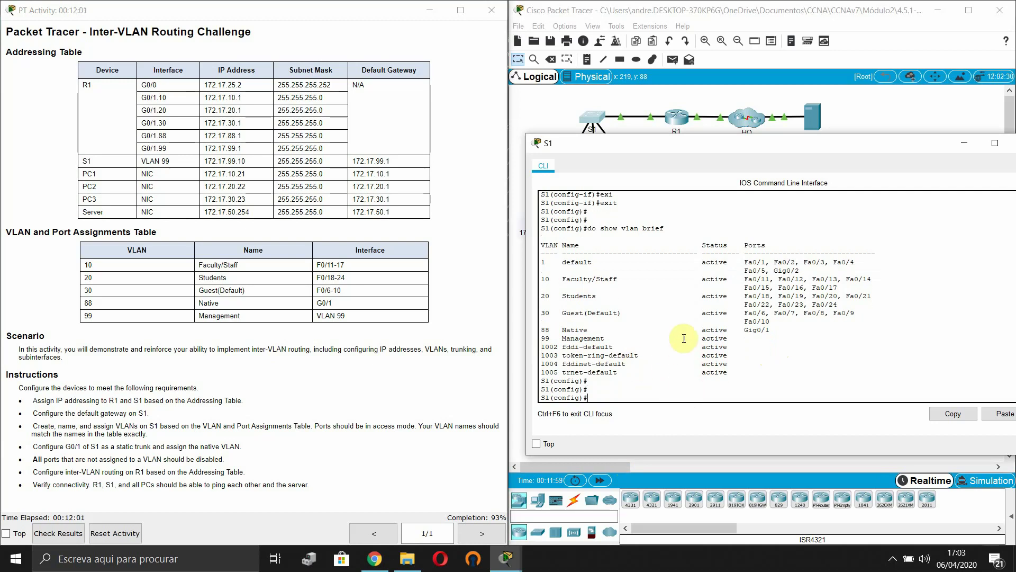
text(s)
text(nt)
key(Tab)
text(gi)
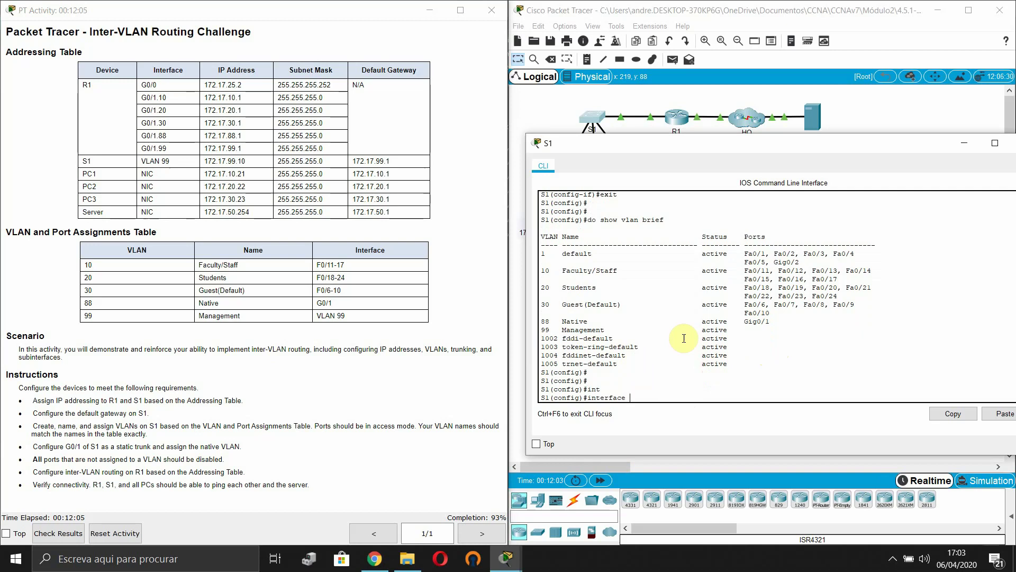
text(gabi)
key(Tab)
text(0/1)
key(Return)
Set G0/1 to switchport mode trunk
text(s)
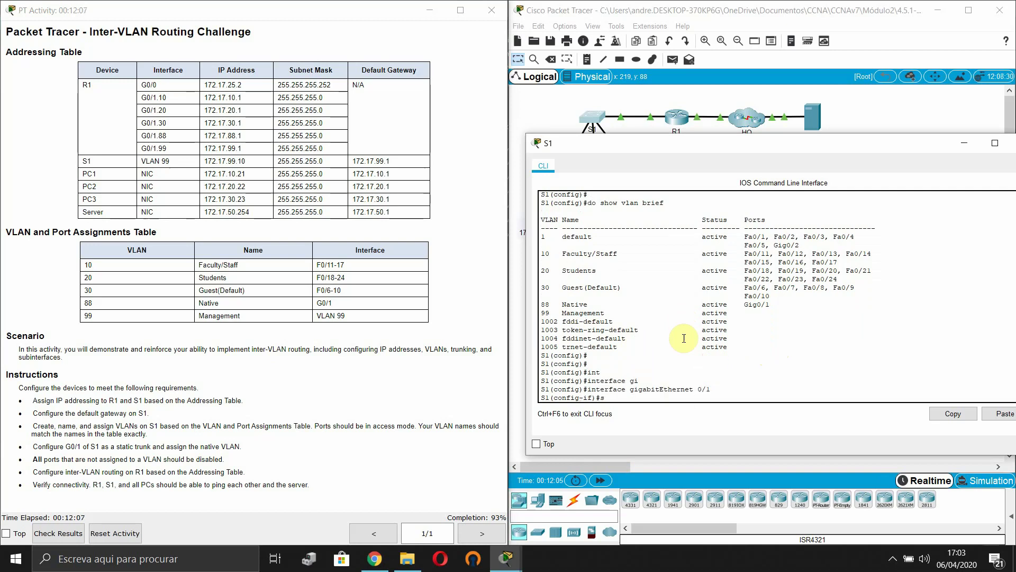
text(w)
key(Tab)
text(mo)
key(Tab)
text(tr)
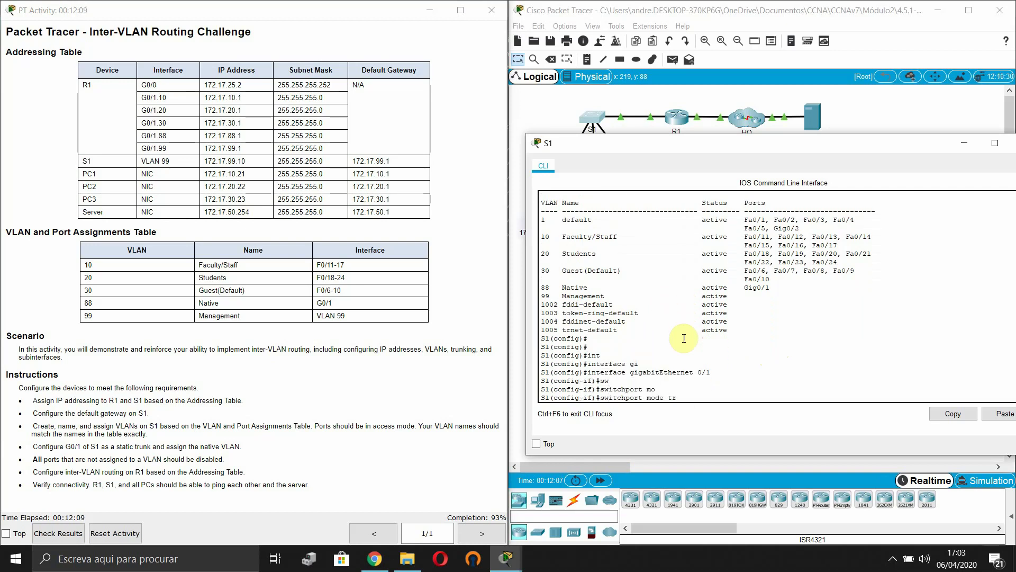
text(u)
key(Tab)
key(Return)
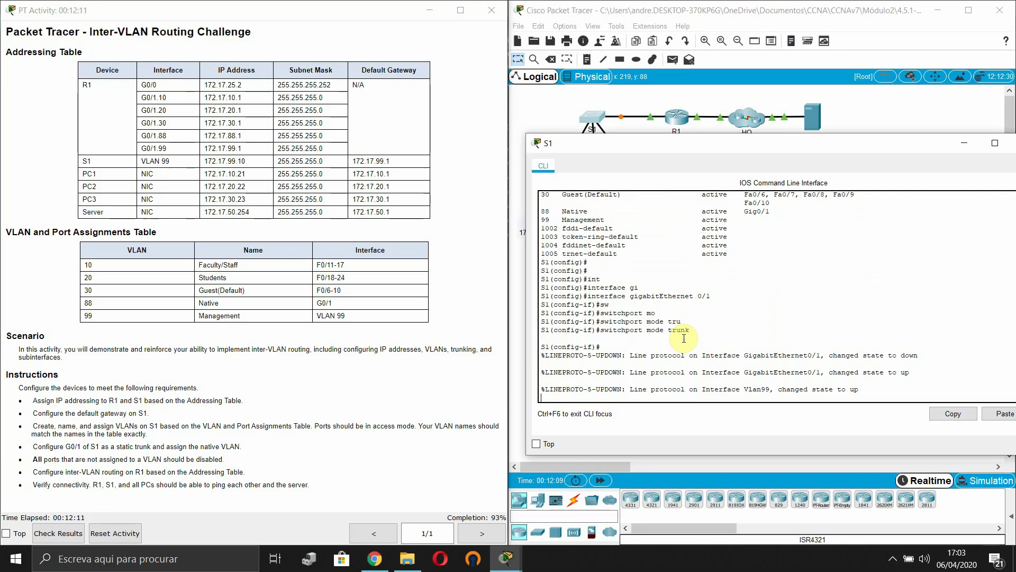
key(Return)
key(Return)
key(Return)
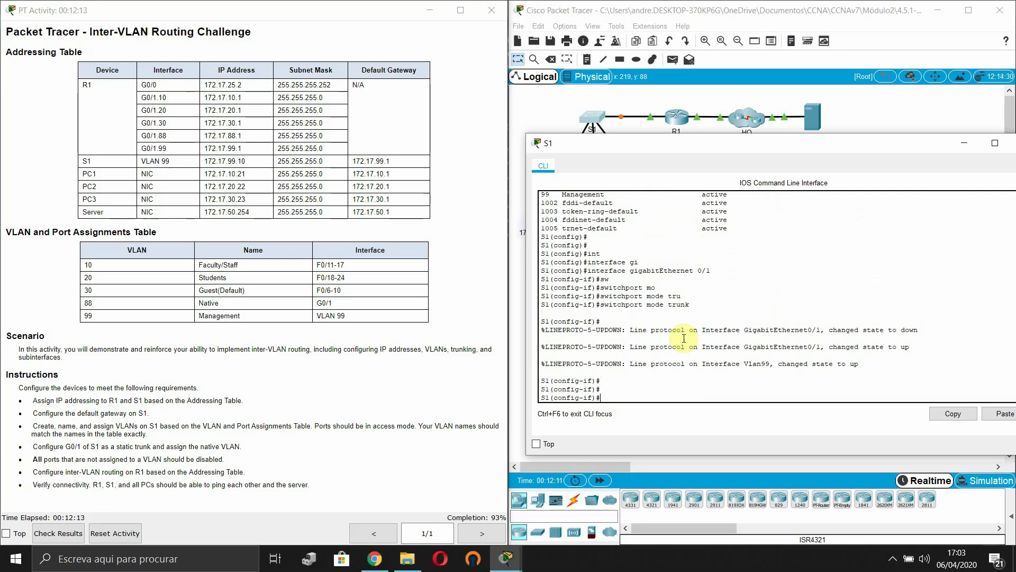
Set the trunk's native VLAN to 88 on G0/1
text(sw)
key(Tab)
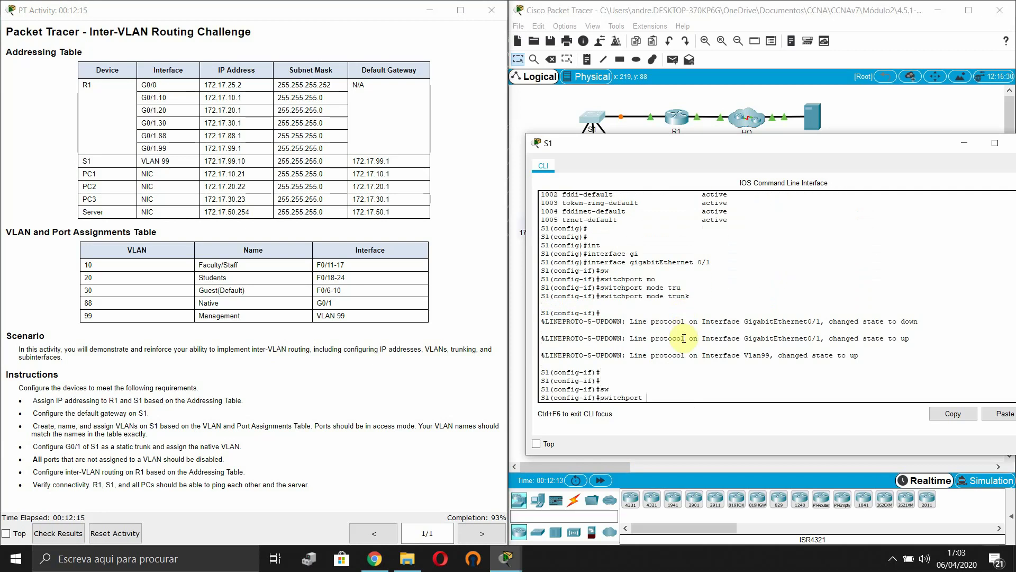
text(tru)
key(Tab)
text(na)
key(Tab)
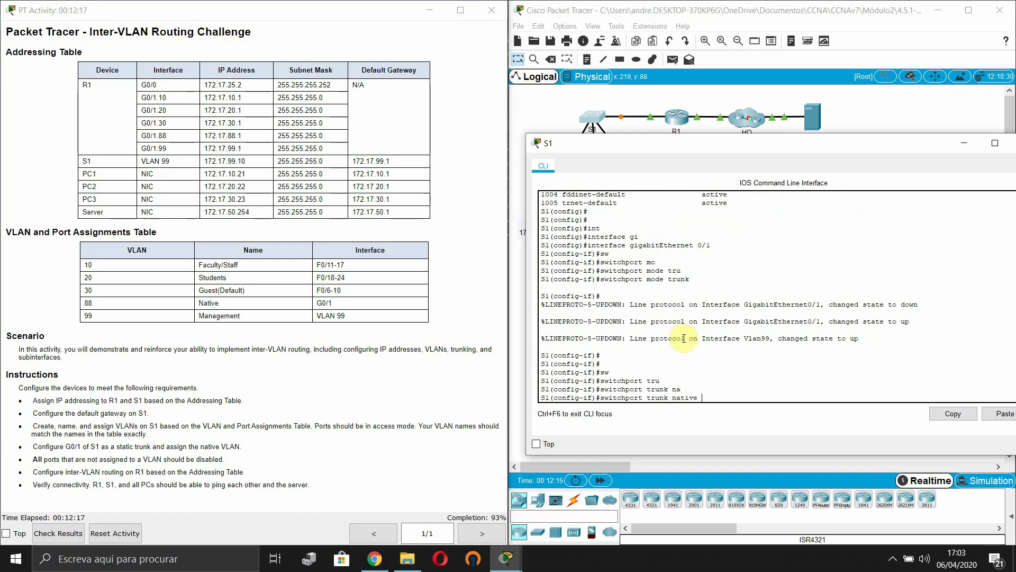
text(vl)
key(Tab)
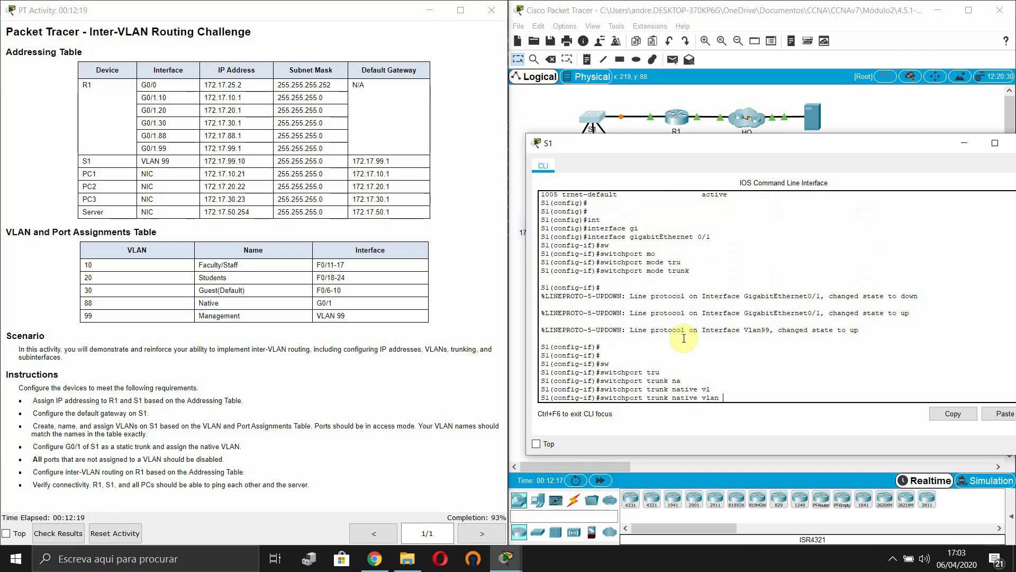
text(88)
key(Return)
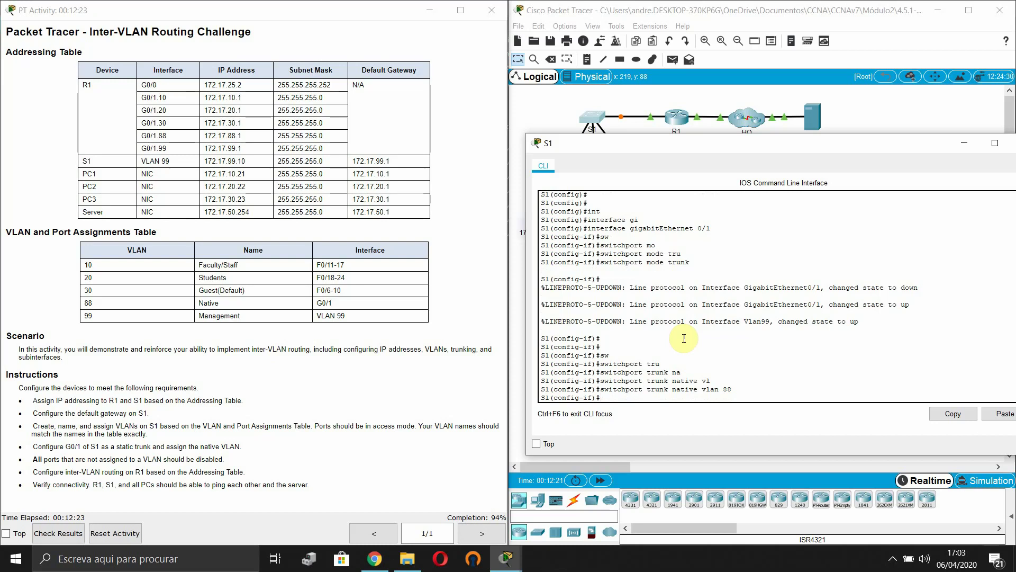
Reapply switchport mode trunk on G0/1
text(sw)
key(Tab)
text(m)
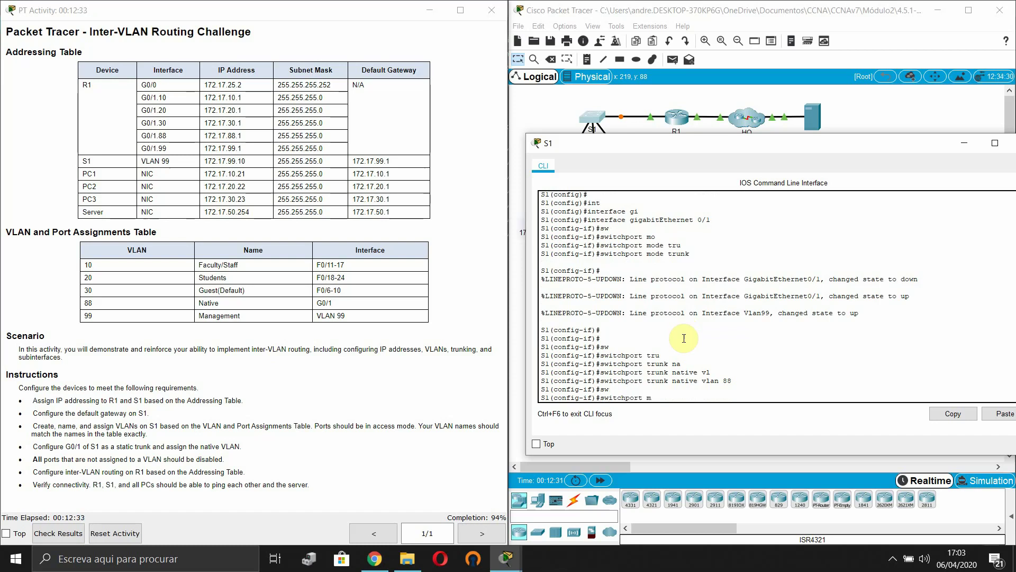
text(o)
key(Tab)
text(tru)
key(Tab)
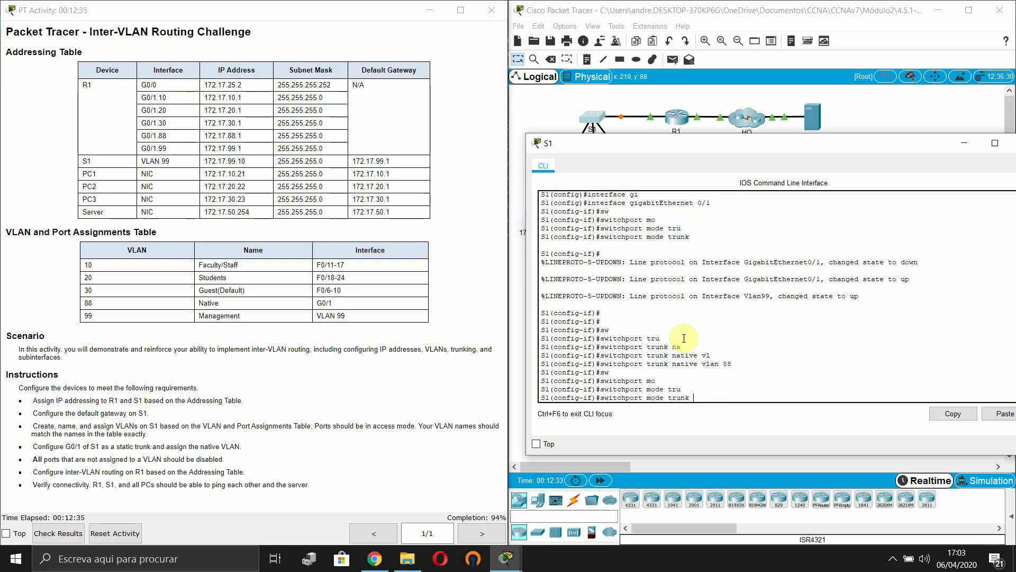
key(Return)
key(Return)
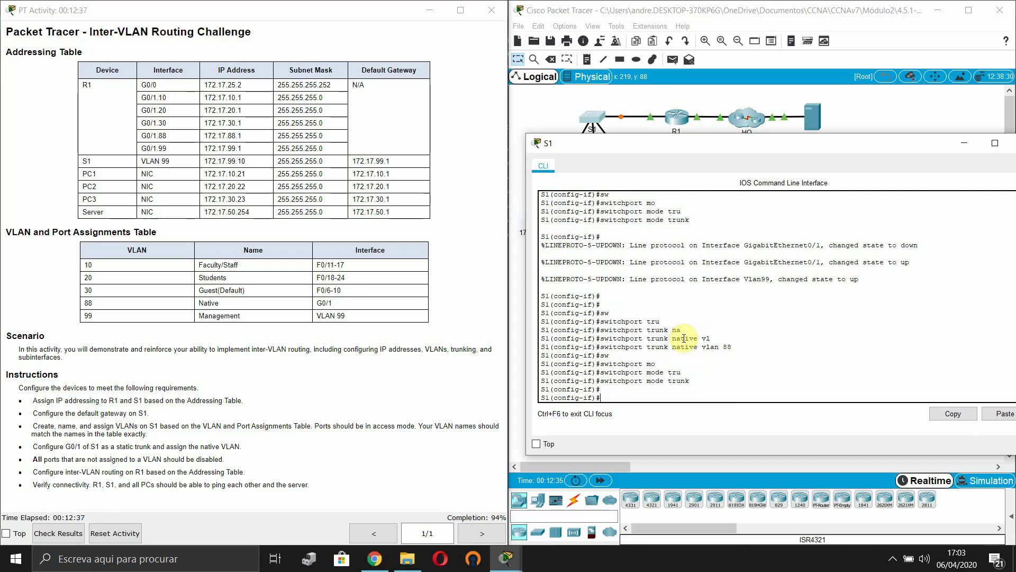
Restart G0/1 with shutdown and no shutdown, exit, and enter 'do show vlan brief'
text(shu)
key(Tab)
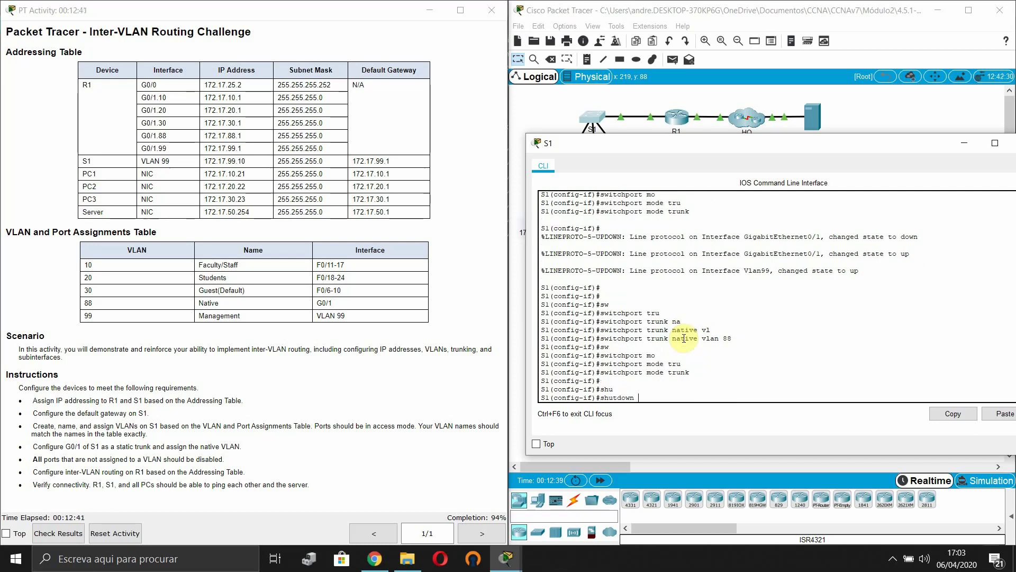
key(Return)
text(no shu)
key(Tab)
key(Return)
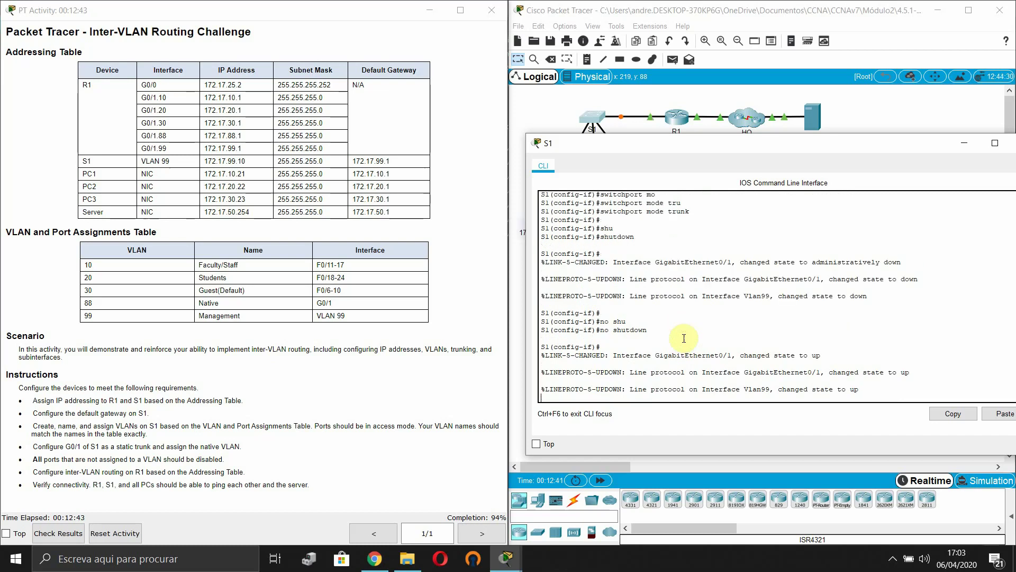
key(Return)
text(exi)
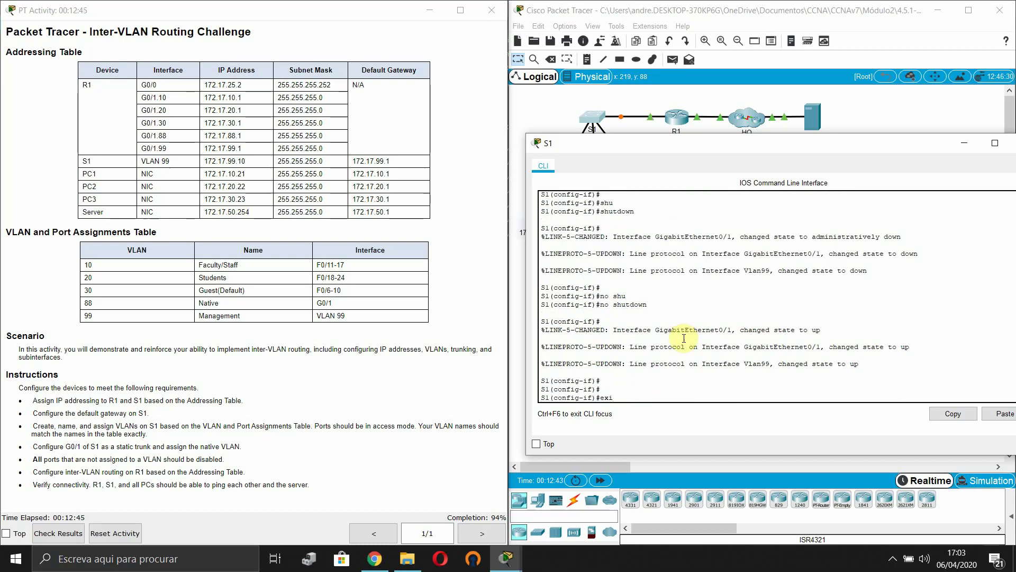
key(Tab)
key(Return)
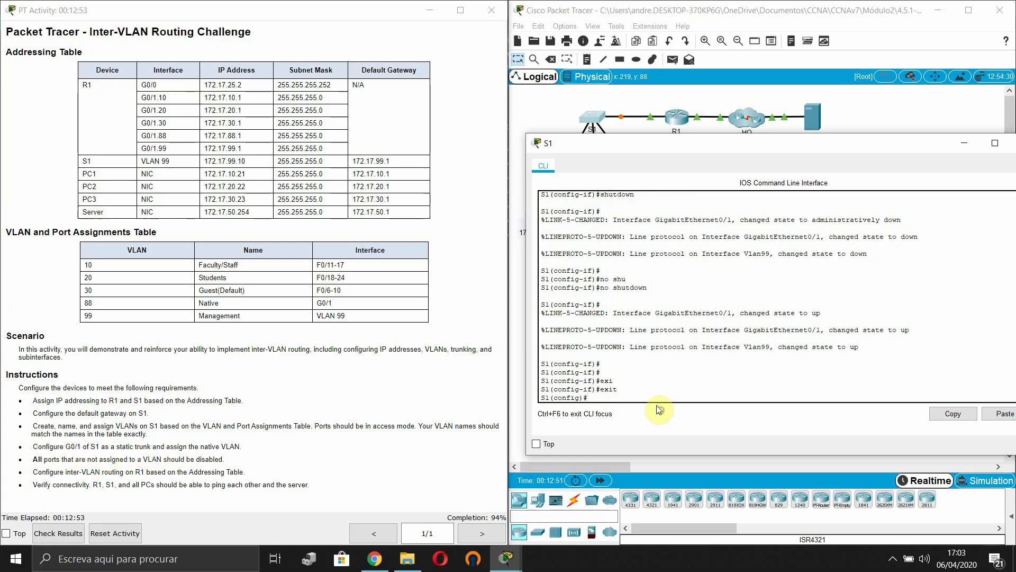
key(Return)
key(Return)
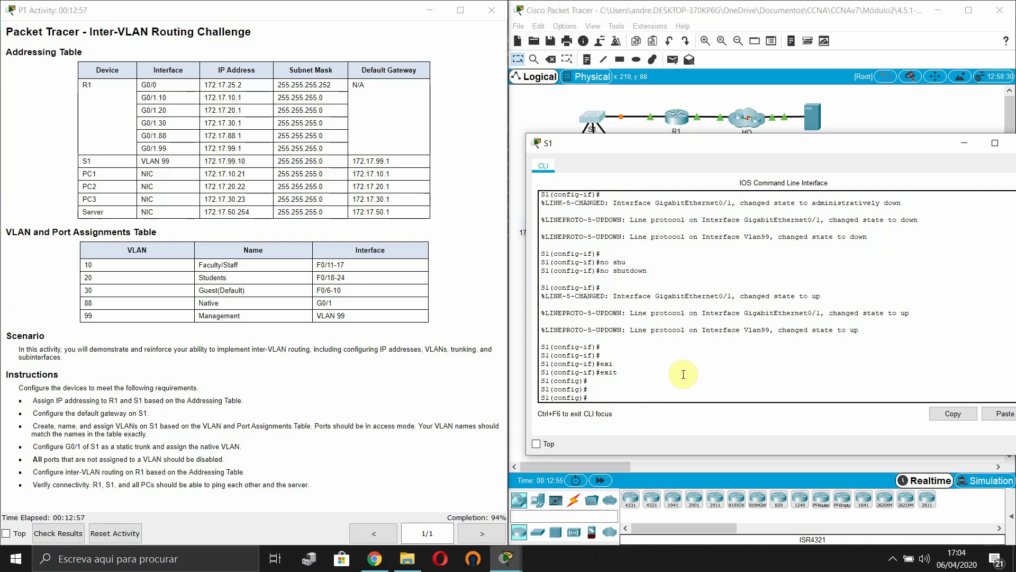
text(do show vlan brief)
List S1's VLANs and highlight Fa0/1–Fa0/5 and Gig0/2 still in default VLAN 1
key(Return)
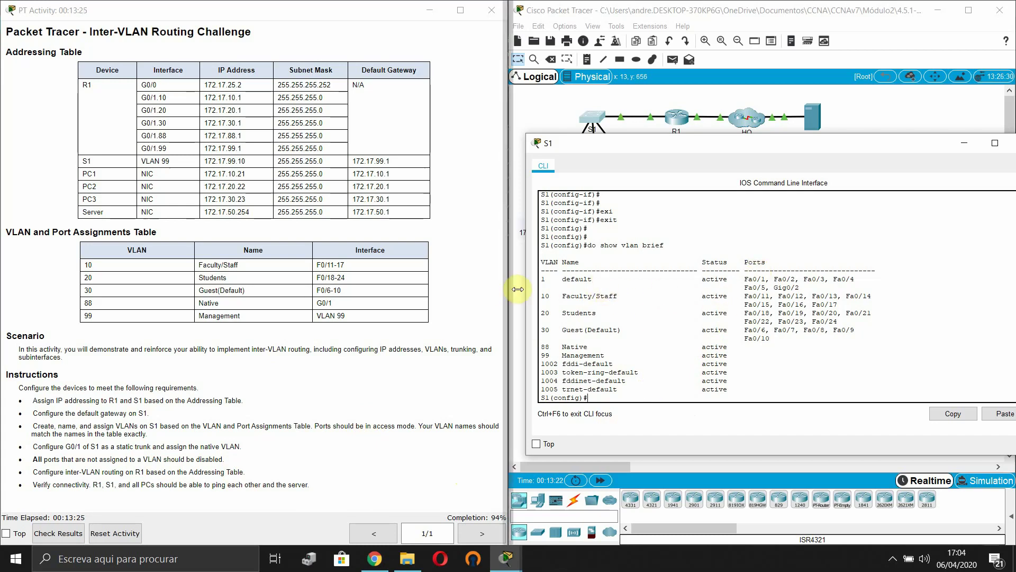
drag(800, 289, 744, 283)
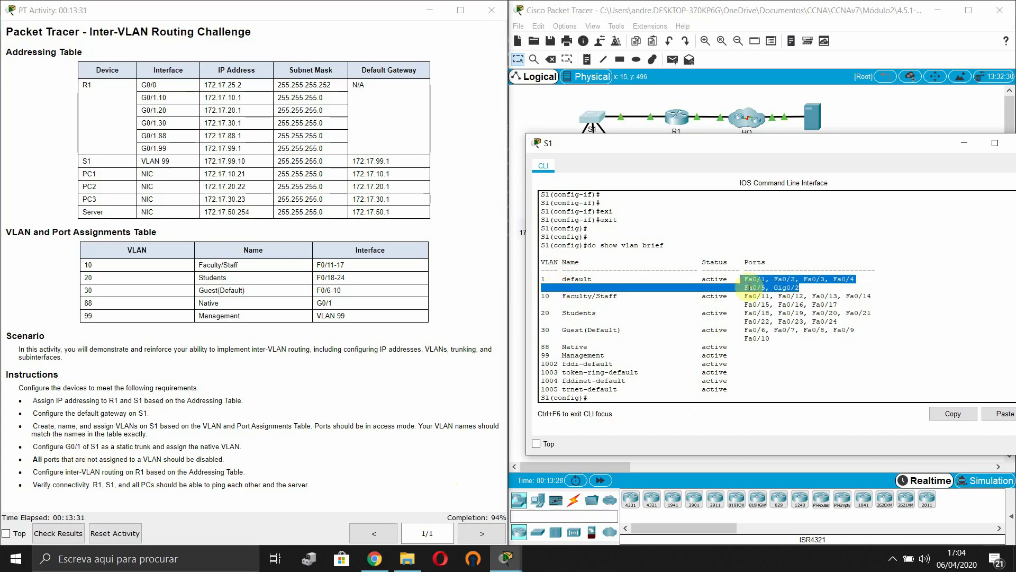
click(748, 287)
drag(800, 288, 558, 279)
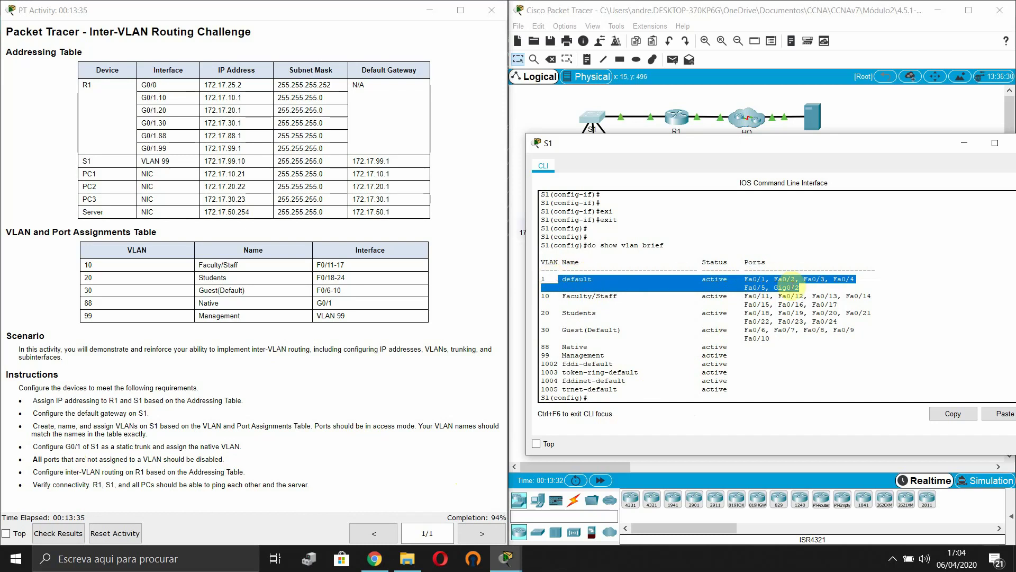
click(622, 393)
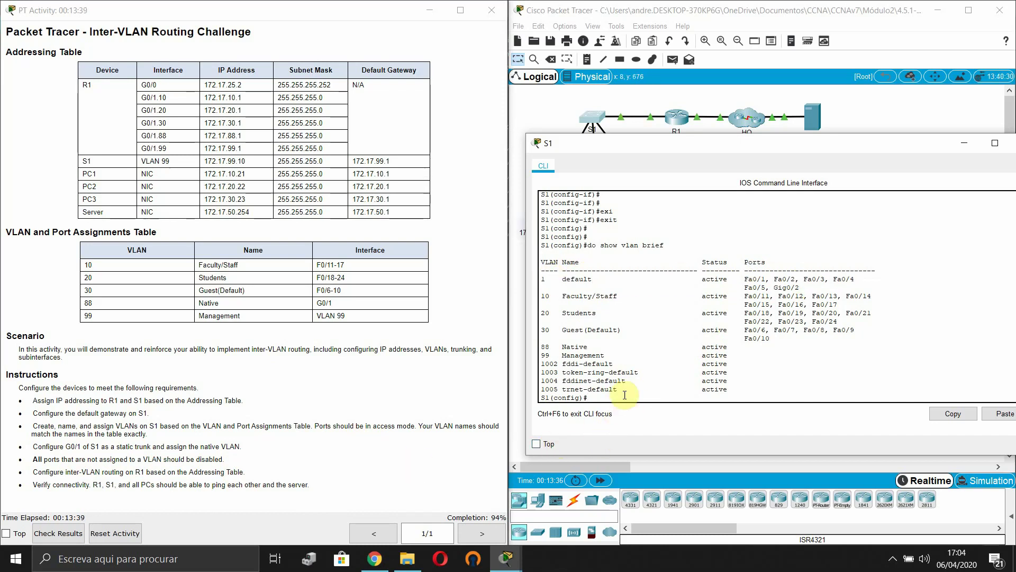
Shut down unused ports Fa0/1 through Fa0/5 using an interface range
key(Return)
text(int)
key(Tab)
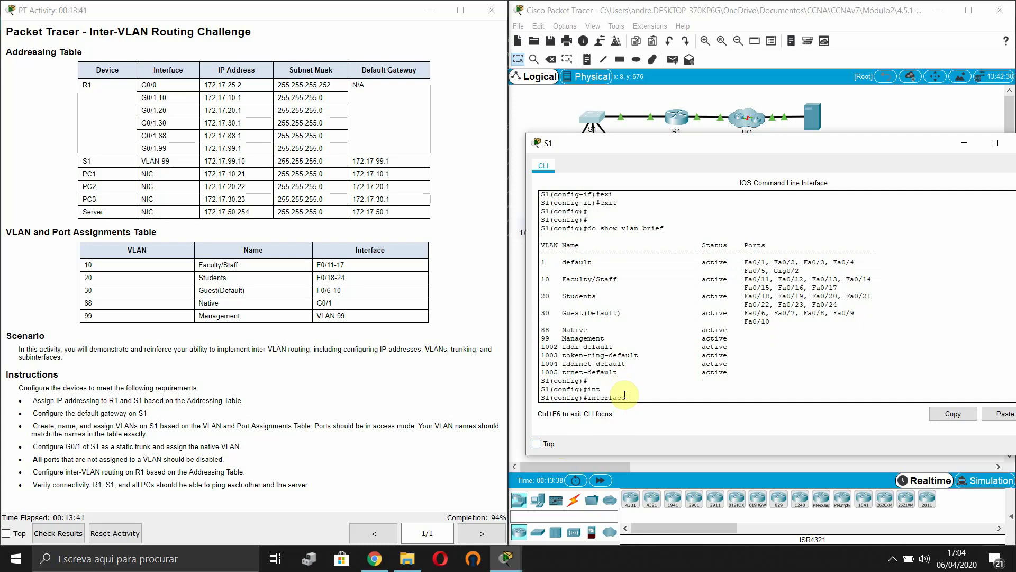
text(r)
key(Tab)
text(fas)
key(Tab)
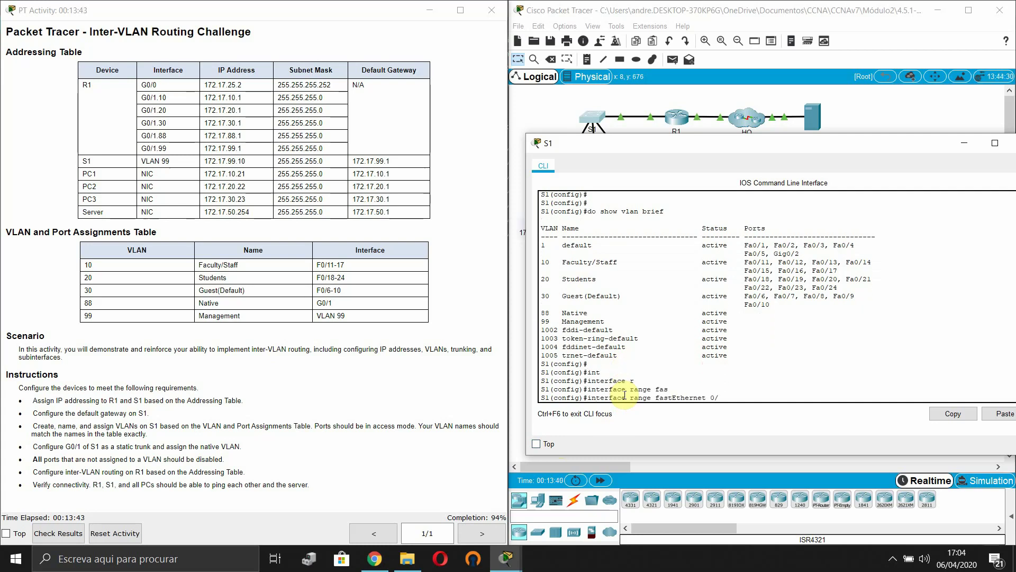
text(0/1 - fas)
key(Tab)
text(0)
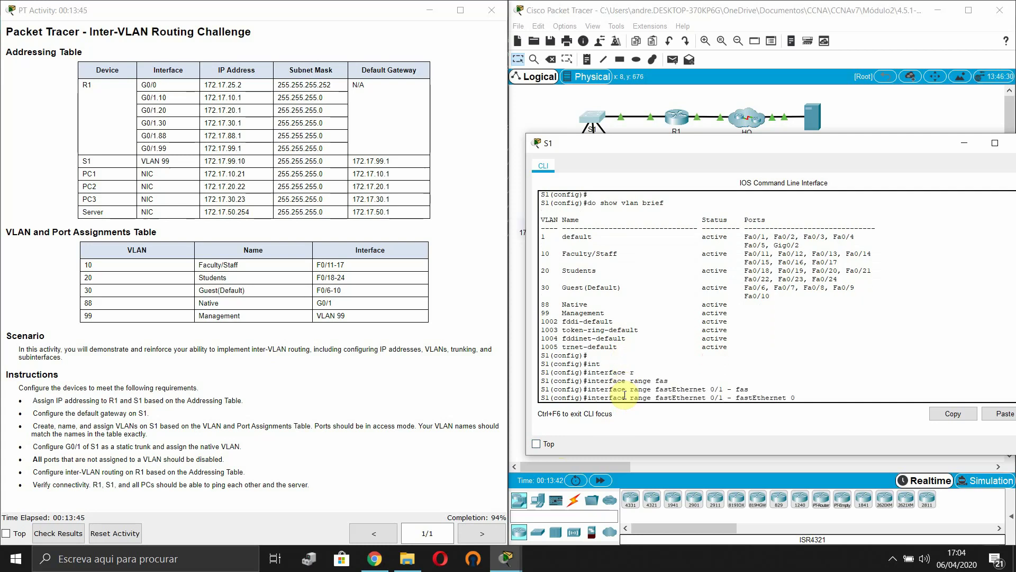
text(/5)
key(Return)
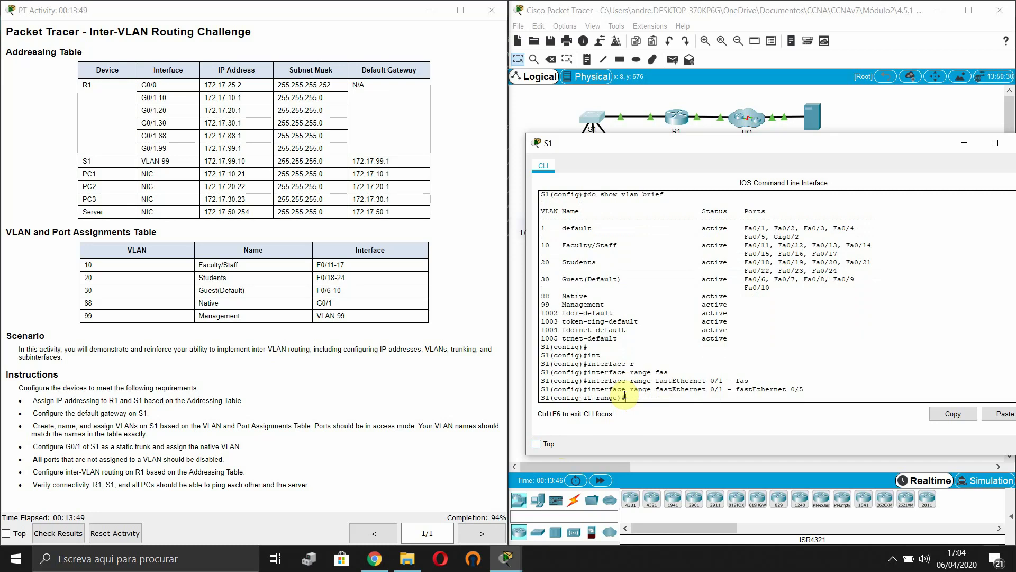
text(shu)
key(Tab)
key(Return)
key(Return)
key(Return)
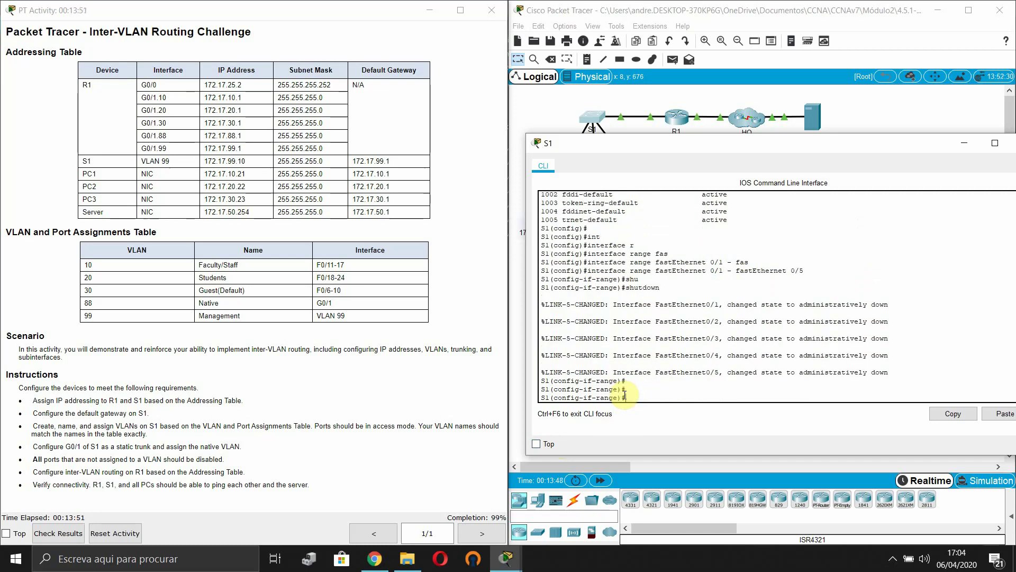
text(exi)
key(Tab)
Shut down GigabitEthernet0/2 and exit back to global configuration
key(Return)
text(int)
key(Tab)
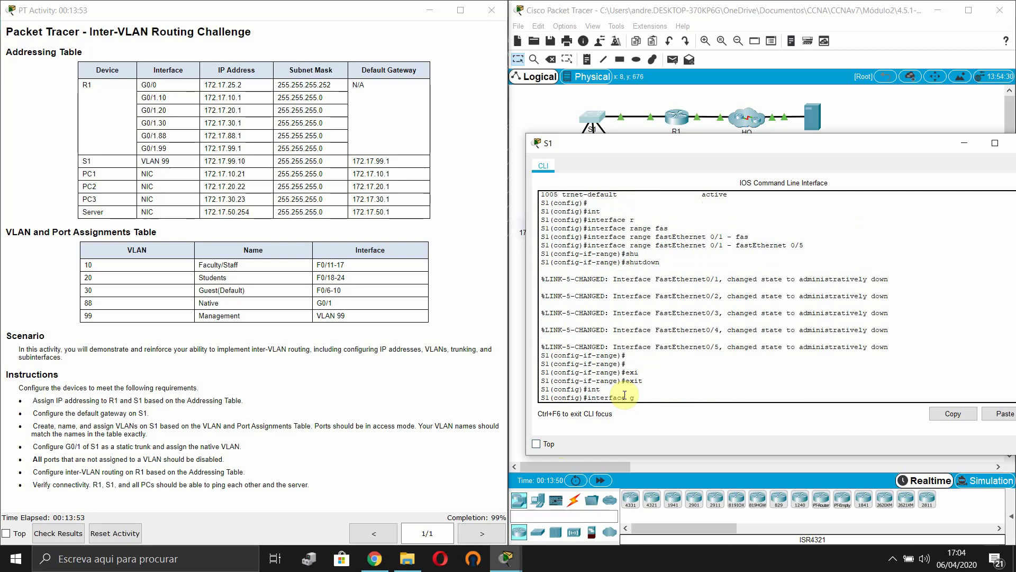
text(gi)
key(Tab)
text(0/2)
key(Return)
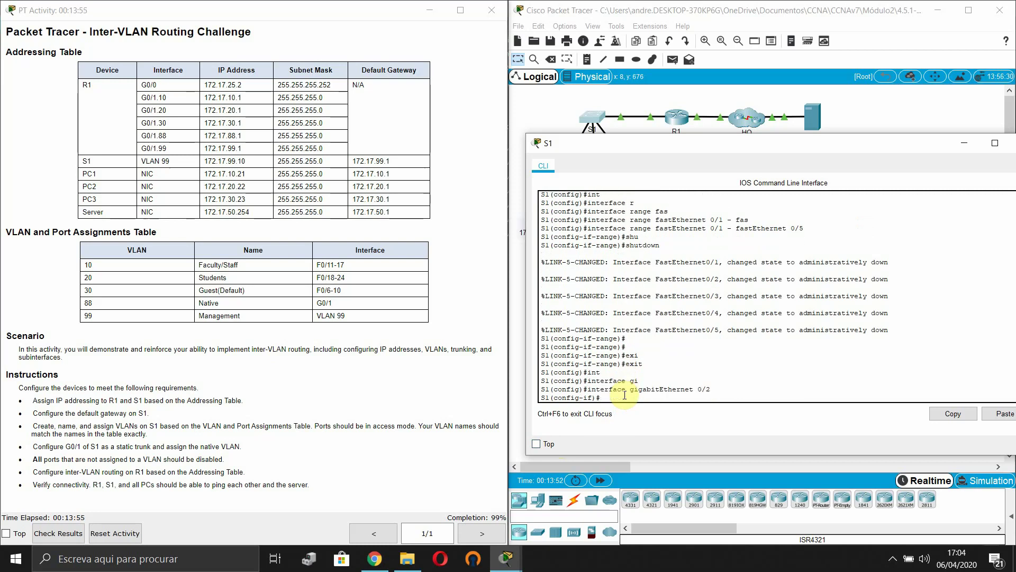
text(shu)
key(Tab)
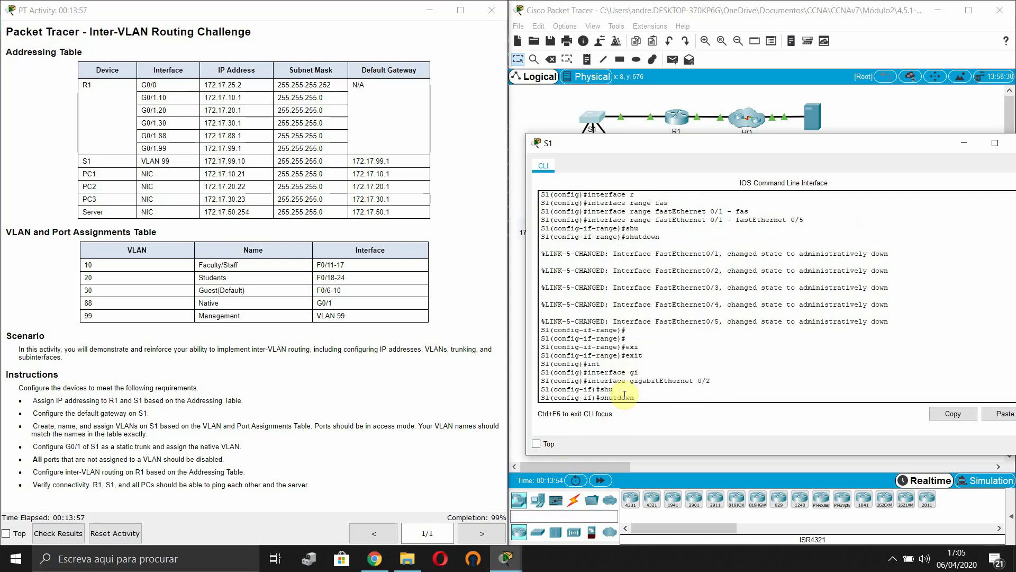
key(Return)
key(Return)
key(Return)
text(exi)
key(Tab)
key(Return)
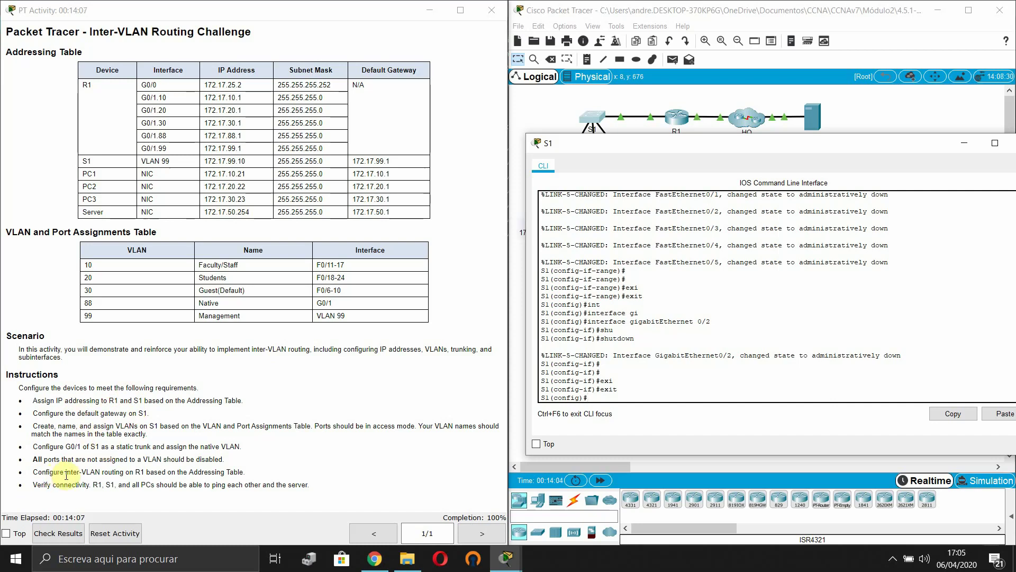
Review the inter-VLAN routing and IP addressing instructions, then minimize S1's console
drag(33, 471, 289, 473)
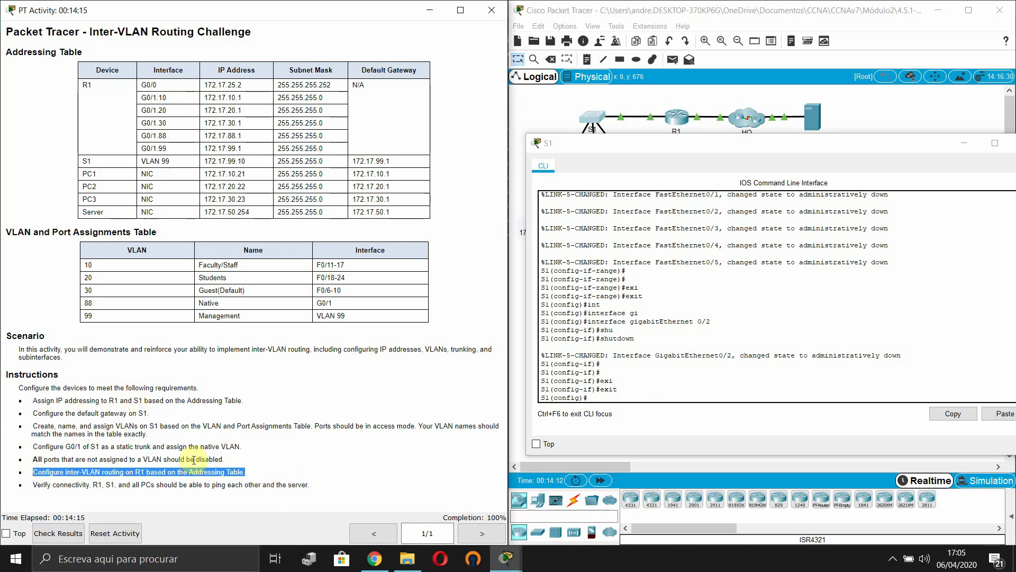
click(108, 483)
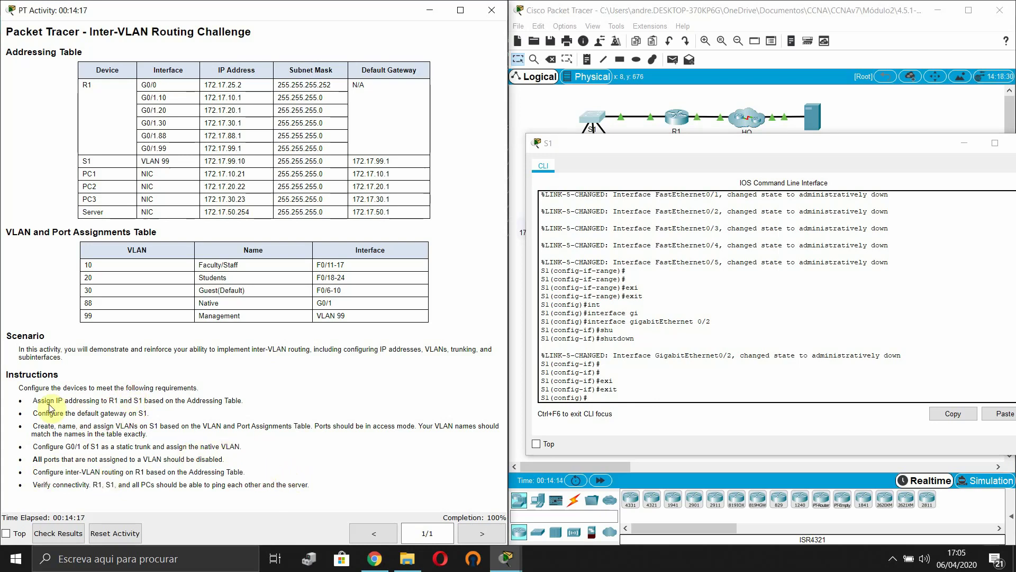
drag(35, 399, 254, 401)
click(102, 481)
drag(844, 148, 676, 168)
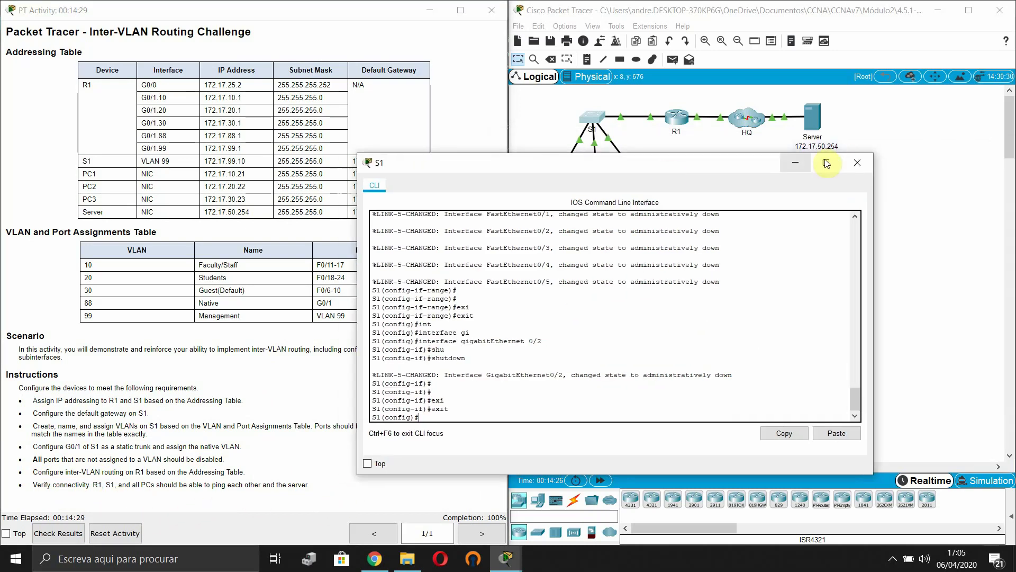
click(802, 162)
Open PC1's command prompt and ping R1 at 172.17.25.2
click(550, 199)
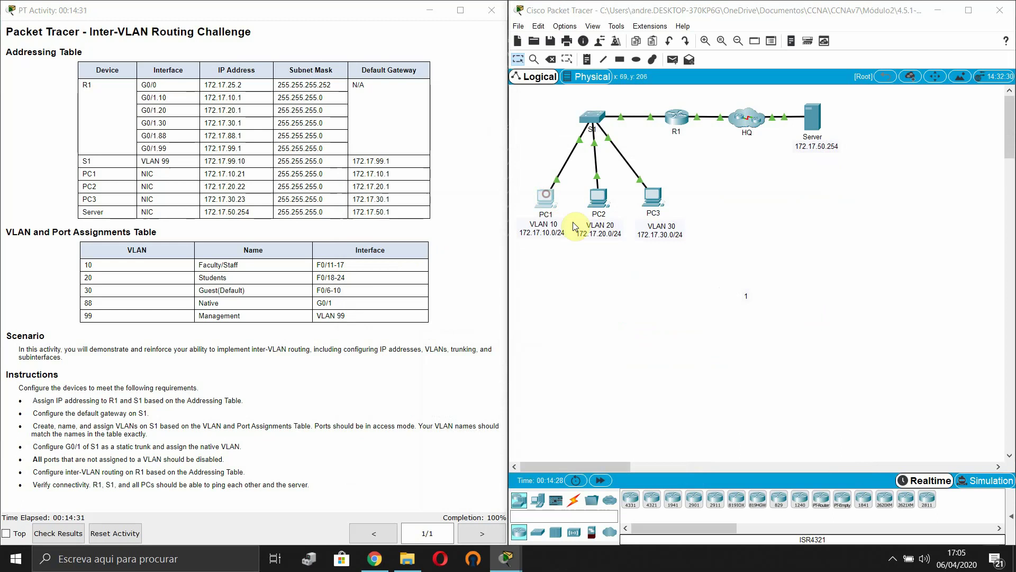
click(568, 177)
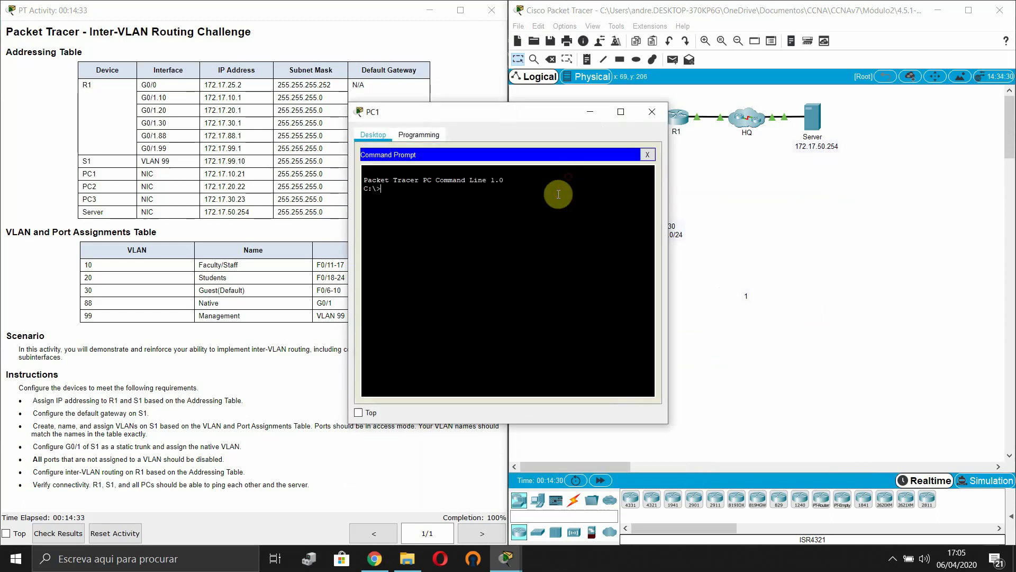
drag(536, 117, 633, 62)
text(ping 172.17.2)
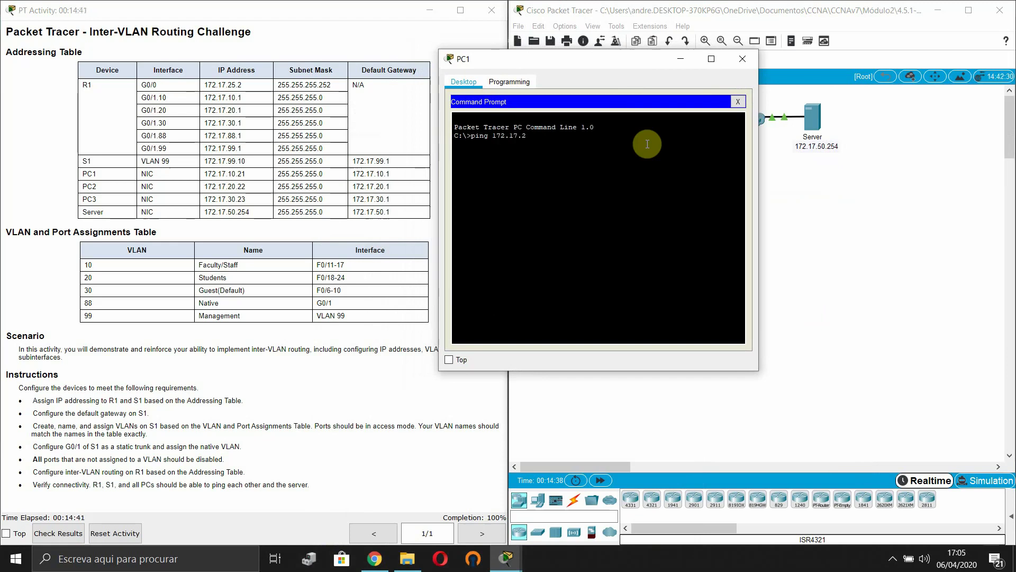
text(5.2)
key(Return)
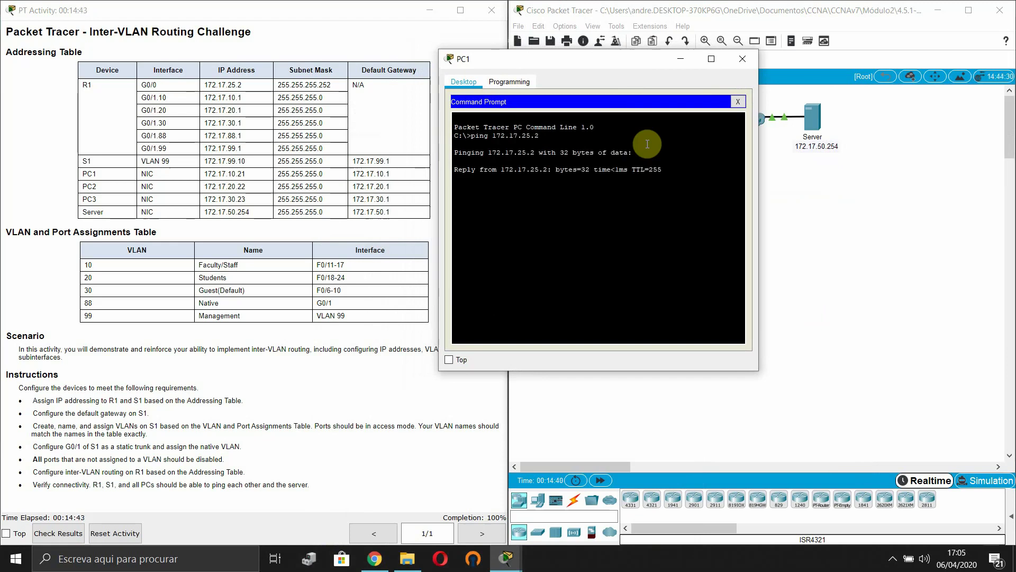
key(ctrl+c)
Ping the gateways 172.17.10.1, 172.17.20.1 and 172.17.30.1 from PC1
key(Up)
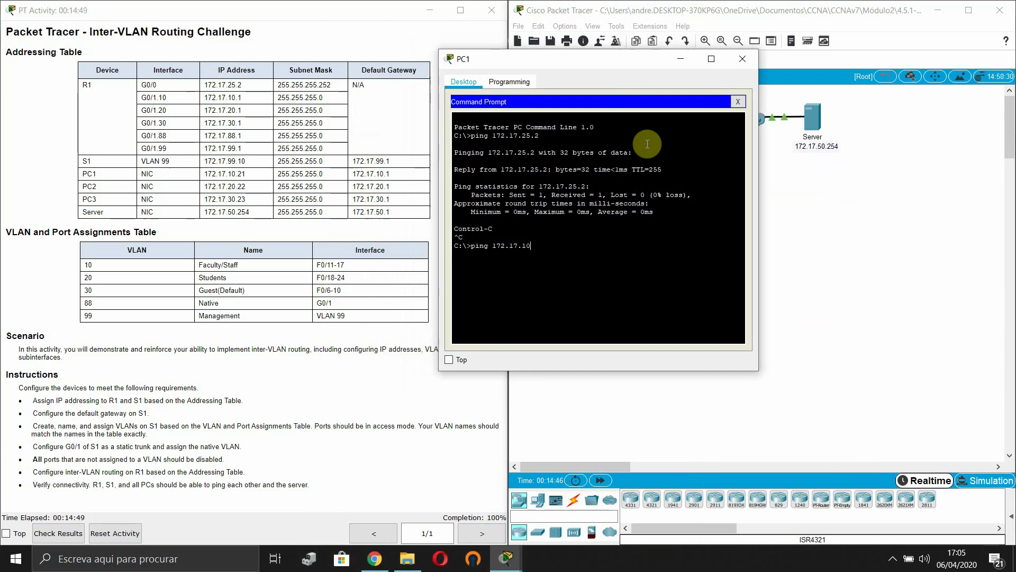
text(.1)
key(Return)
key(ctrl+c)
key(Up)
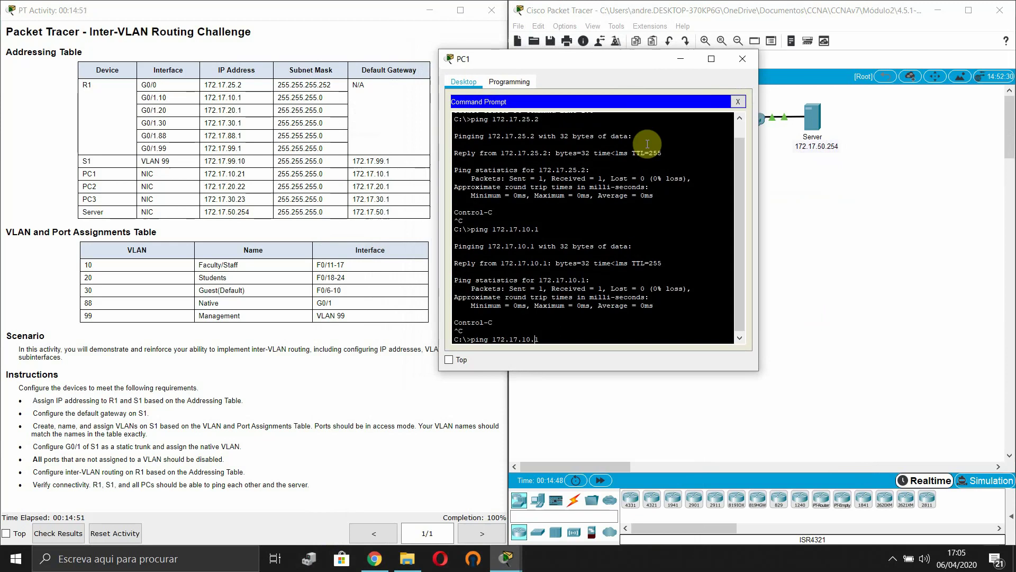
key(BackSpace)
text(2)
key(Return)
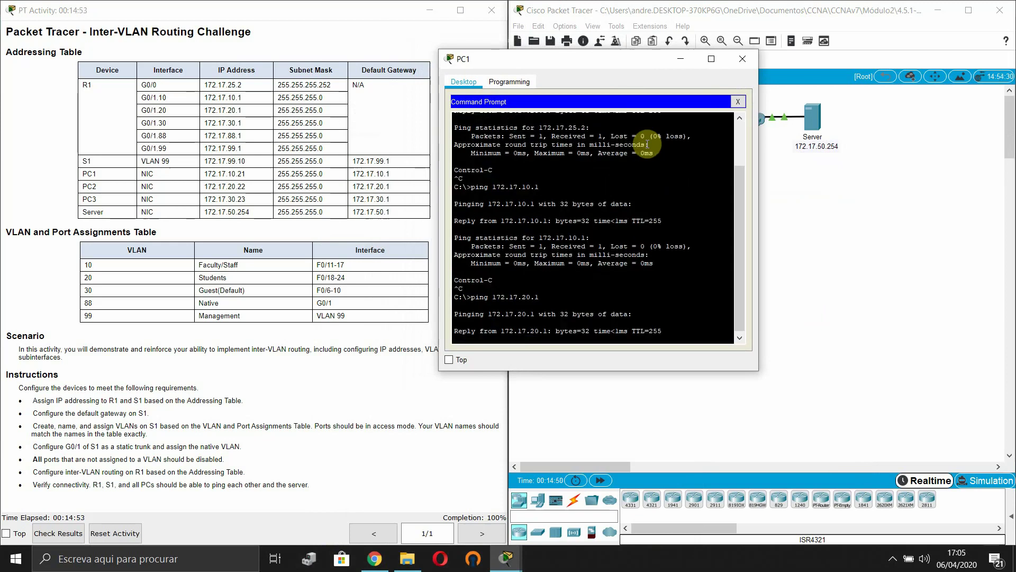
key(ctrl+c)
key(Up)
key(BackSpace)
key(BackSpace)
key(BackSpace)
key(BackSpace)
text(30.1)
key(Return)
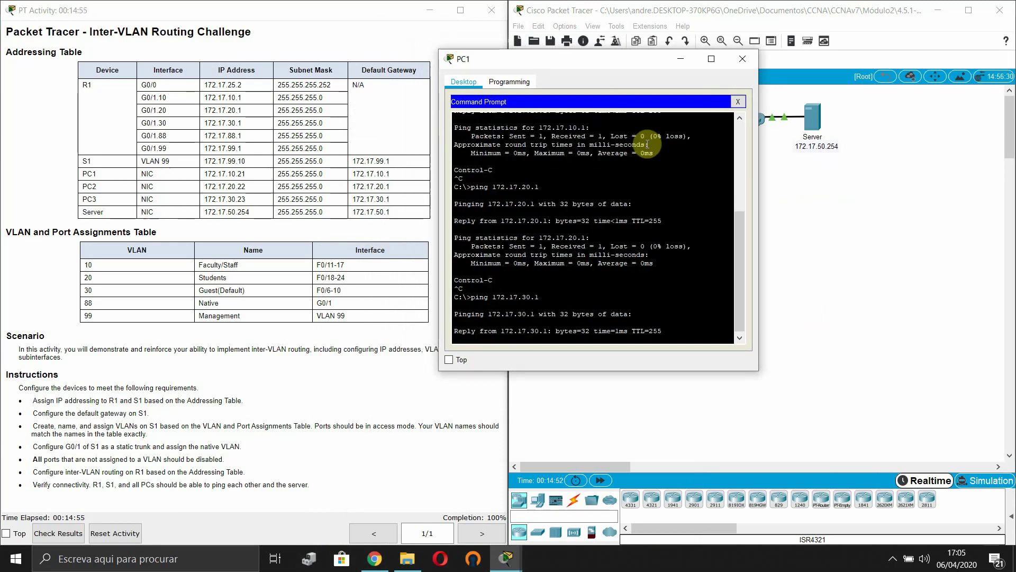
key(ctrl+c)
Ping the gateways 172.17.88.1 and 172.17.99.1, getting replies
key(Up)
key(BackSpace)
key(BackSpace)
key(BackSpace)
key(BackSpace)
text(0.1)
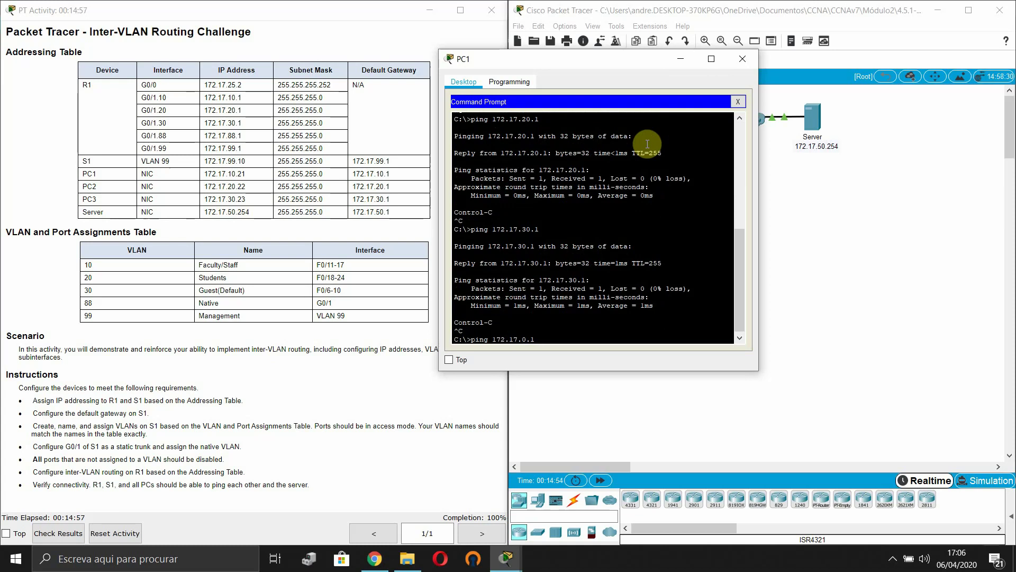
key(Left)
key(Left)
key(BackSpace)
text(88)
key(Return)
key(ctrl+c)
key(Up)
key(BackSpace)
key(BackSpace)
text(99)
key(Return)
key(ctrl+c)
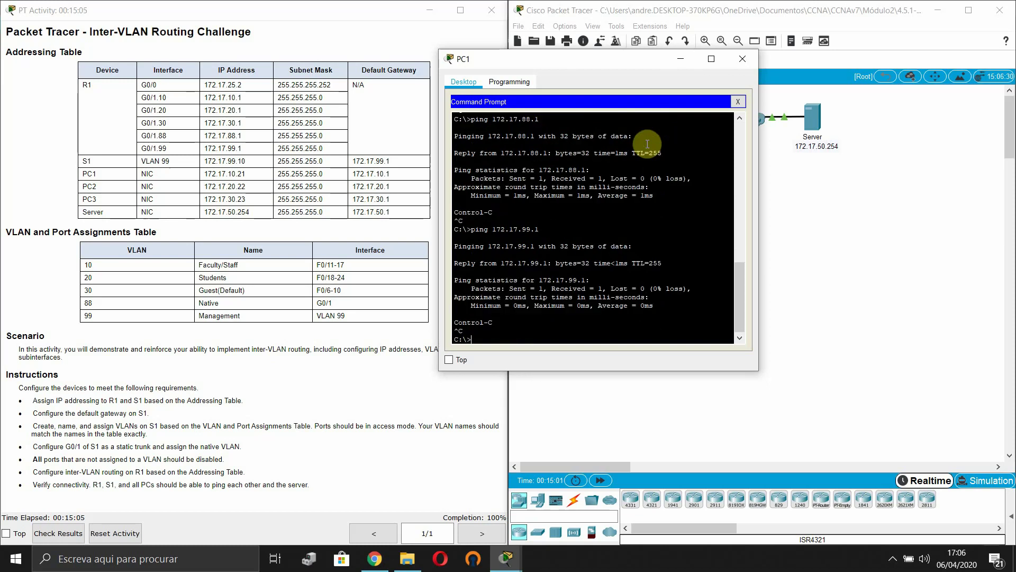
Ping S1 at 172.17.99.10, which times out
key(Up)
text(0)
key(Return)
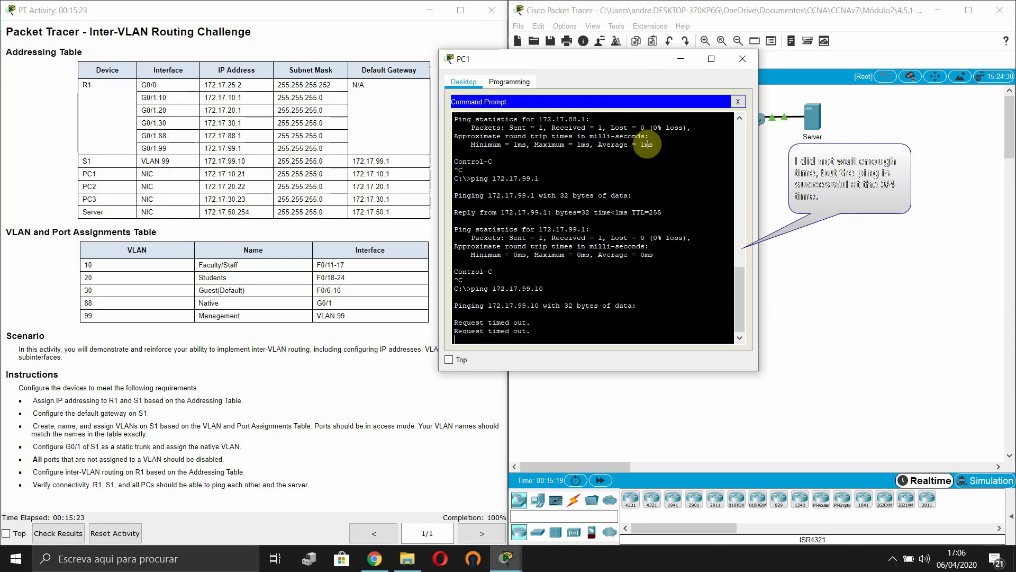
key(ctrl+c)
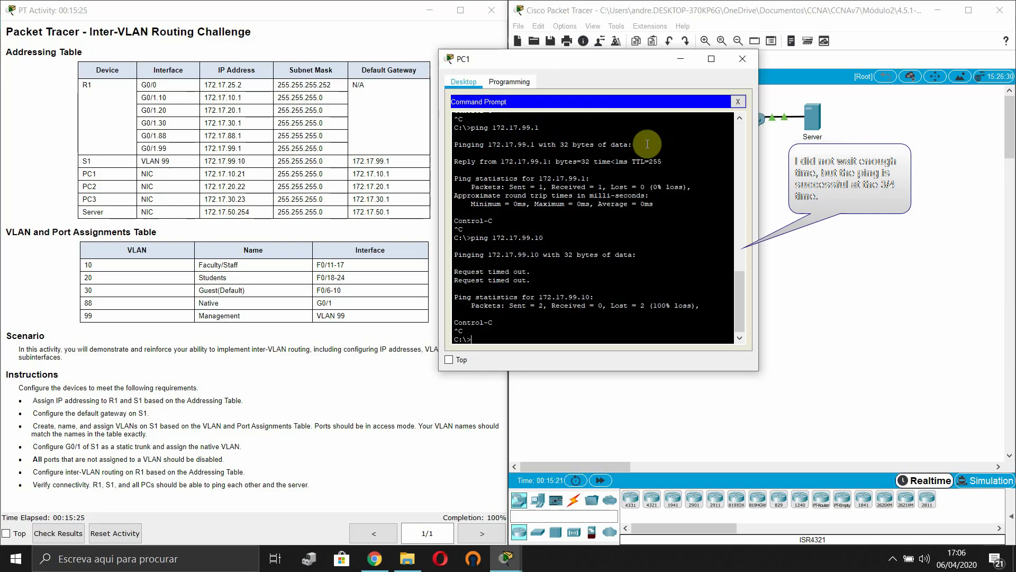
Ping PC2 at 172.17.20.22 and PC3 at 172.17.30.23 from PC1
key(Up)
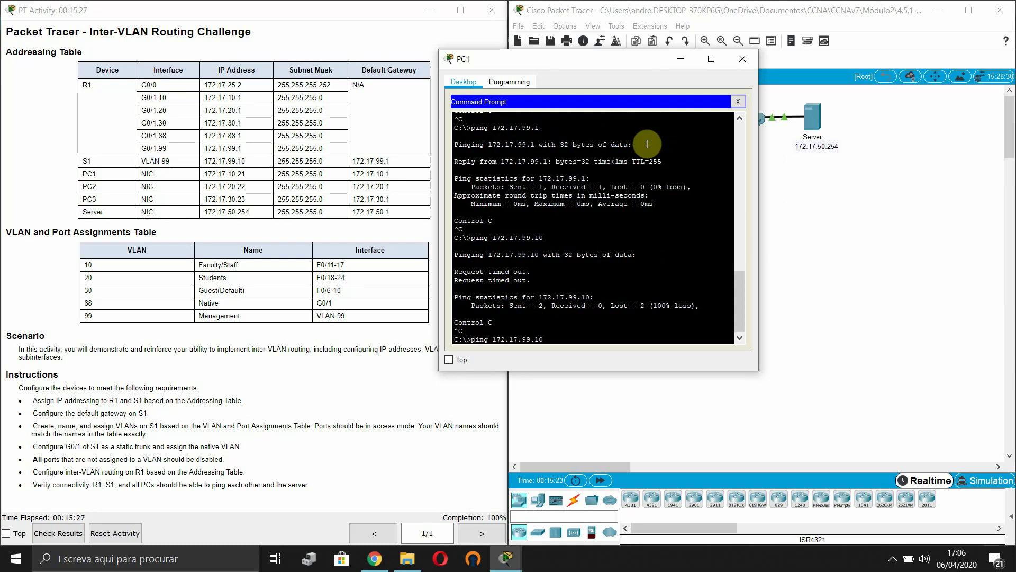
key(BackSpace)
key(BackSpace)
key(BackSpace)
key(BackSpace)
key(BackSpace)
text(20.22)
key(Return)
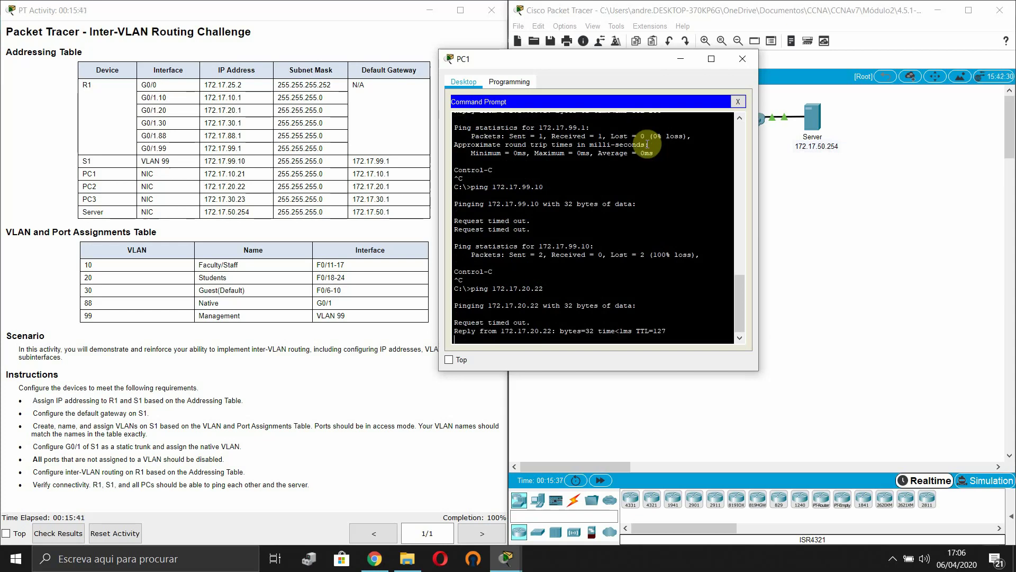
key(ctrl+c)
key(Up)
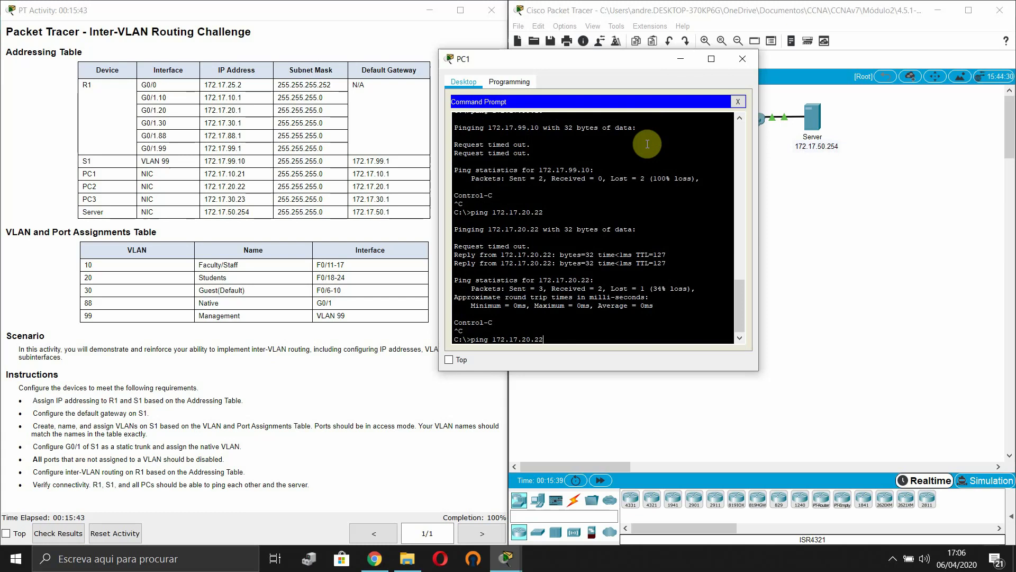
key(BackSpace)
key(BackSpace)
key(BackSpace)
key(BackSpace)
key(BackSpace)
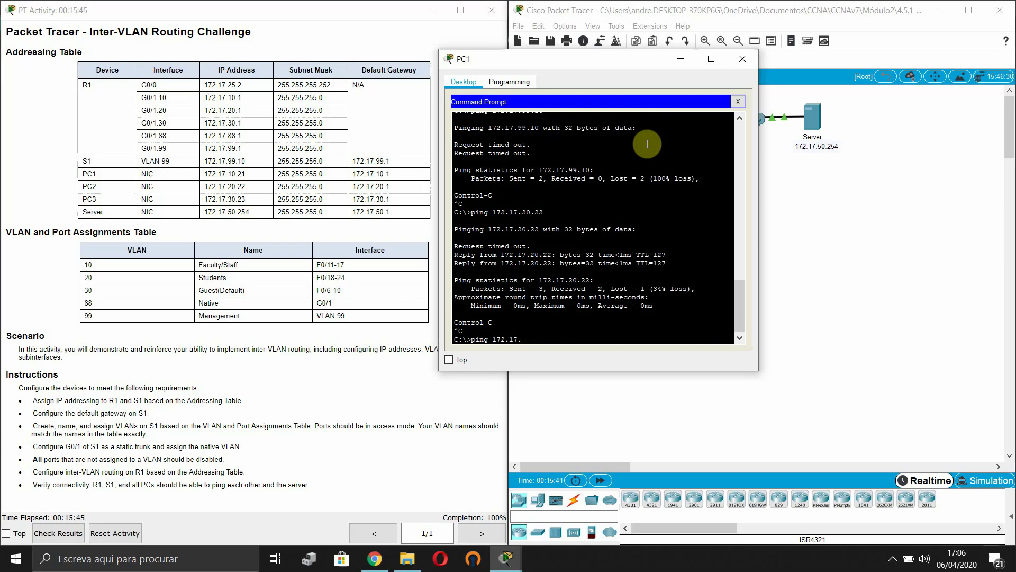
text(30.23)
key(Return)
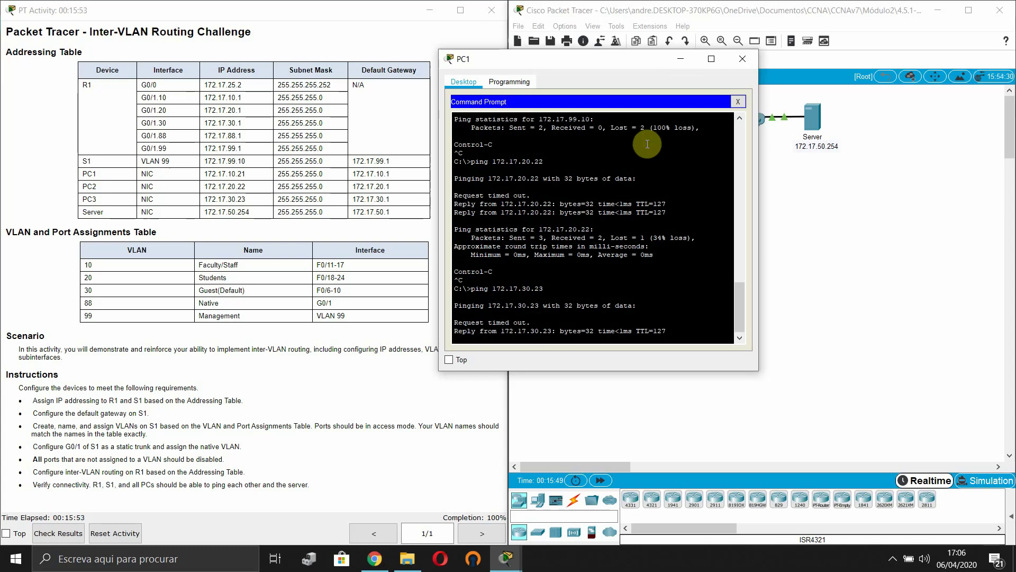
key(ctrl+c)
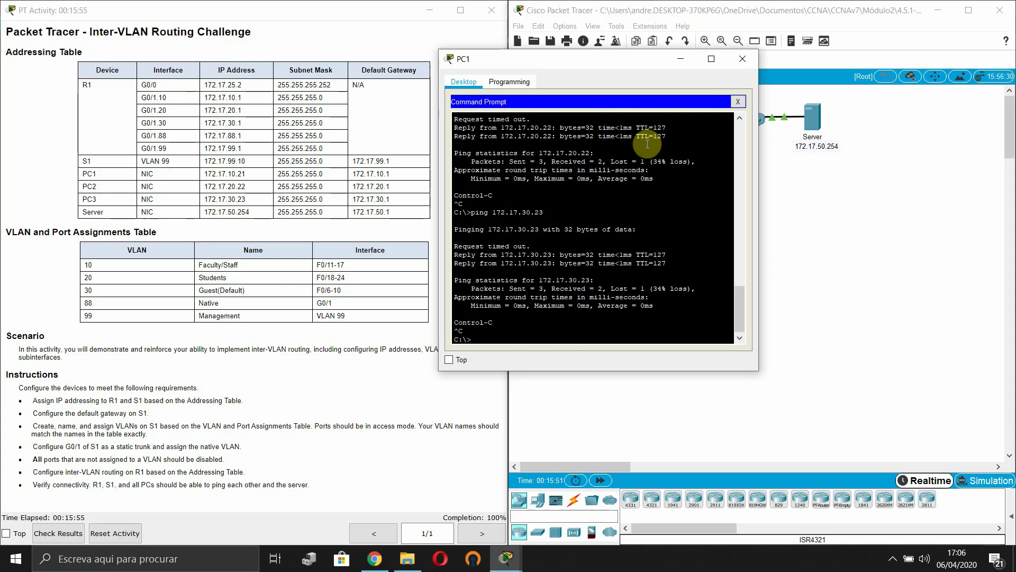
Ping the Server at 172.17.50.254 twice, then move PC1's window aside
key(Up)
key(BackSpace)
key(BackSpace)
key(BackSpace)
key(BackSpace)
key(BackSpace)
text(50.254)
key(Return)
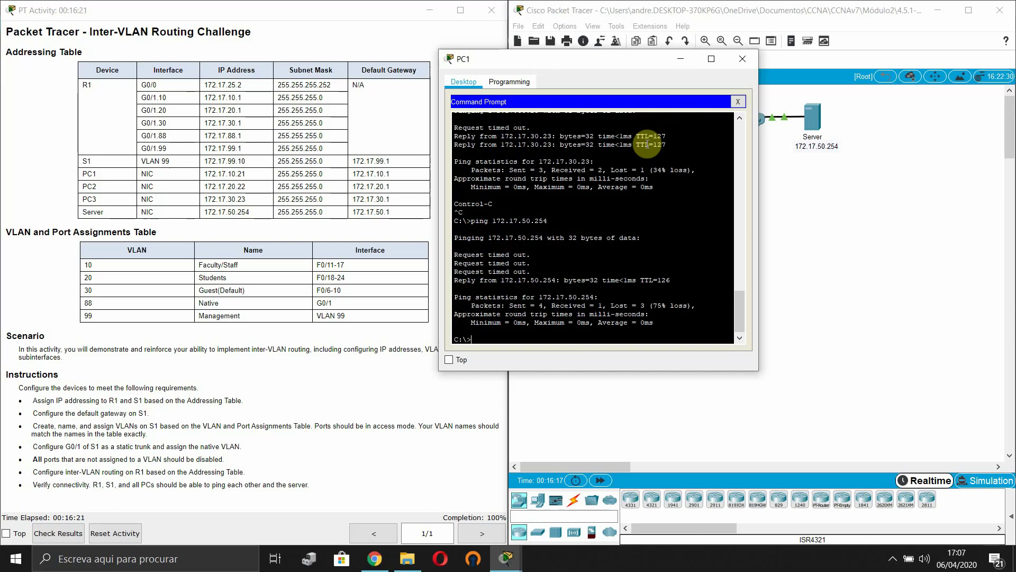
key(Up)
key(Return)
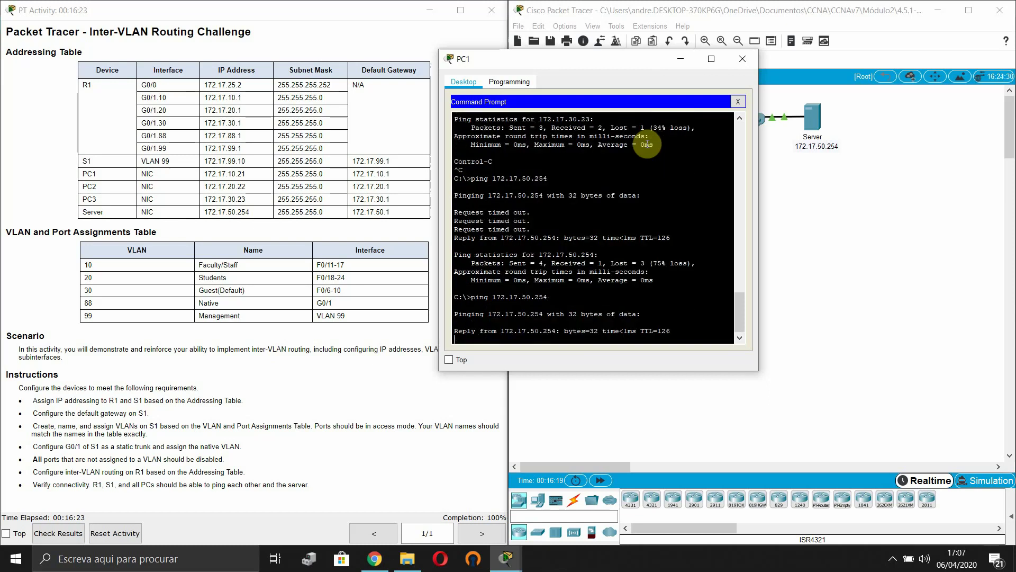
key(ctrl+c)
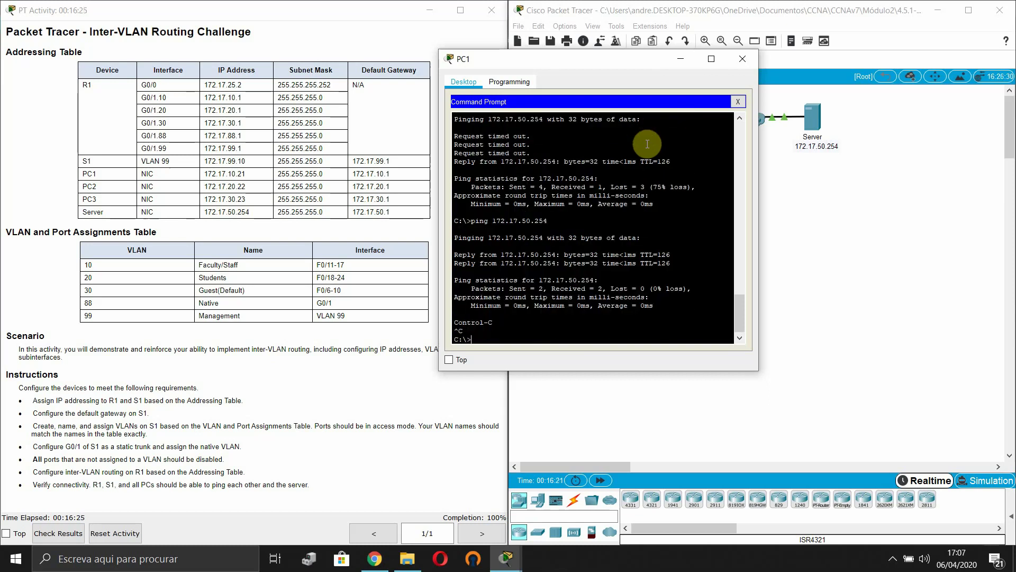
drag(624, 58, 710, 109)
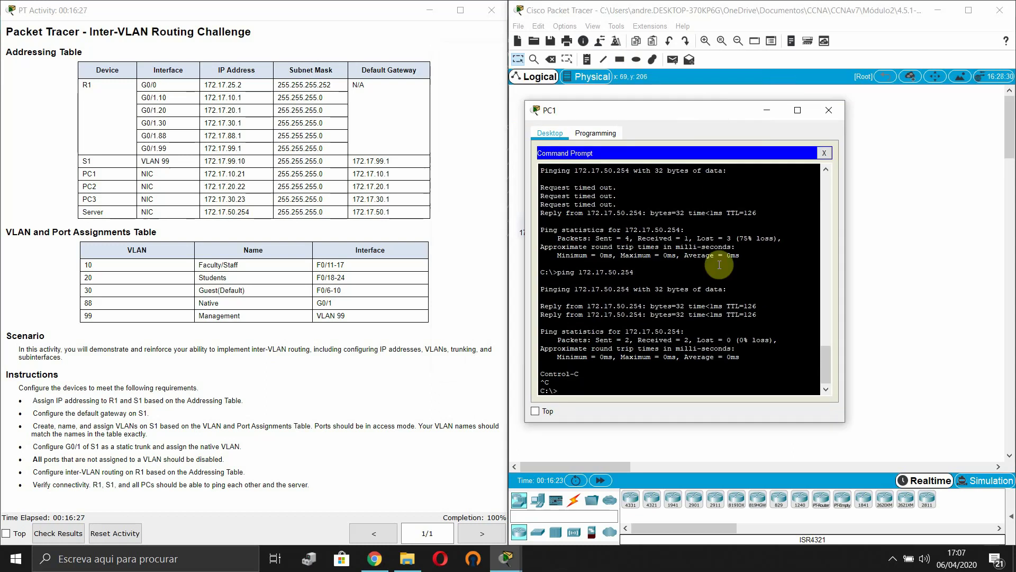